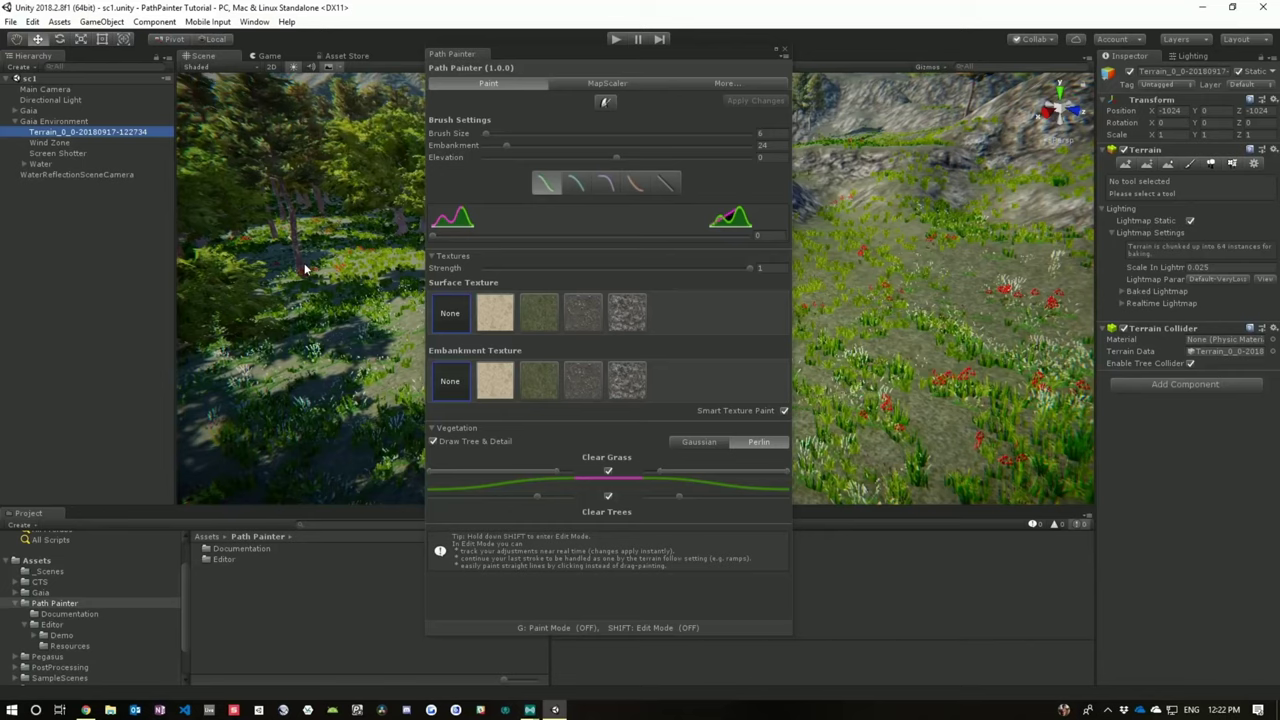
- Close Path Painter and browse its Documentation, Editor and Demo folders in the Project panel
left_click(784, 48)
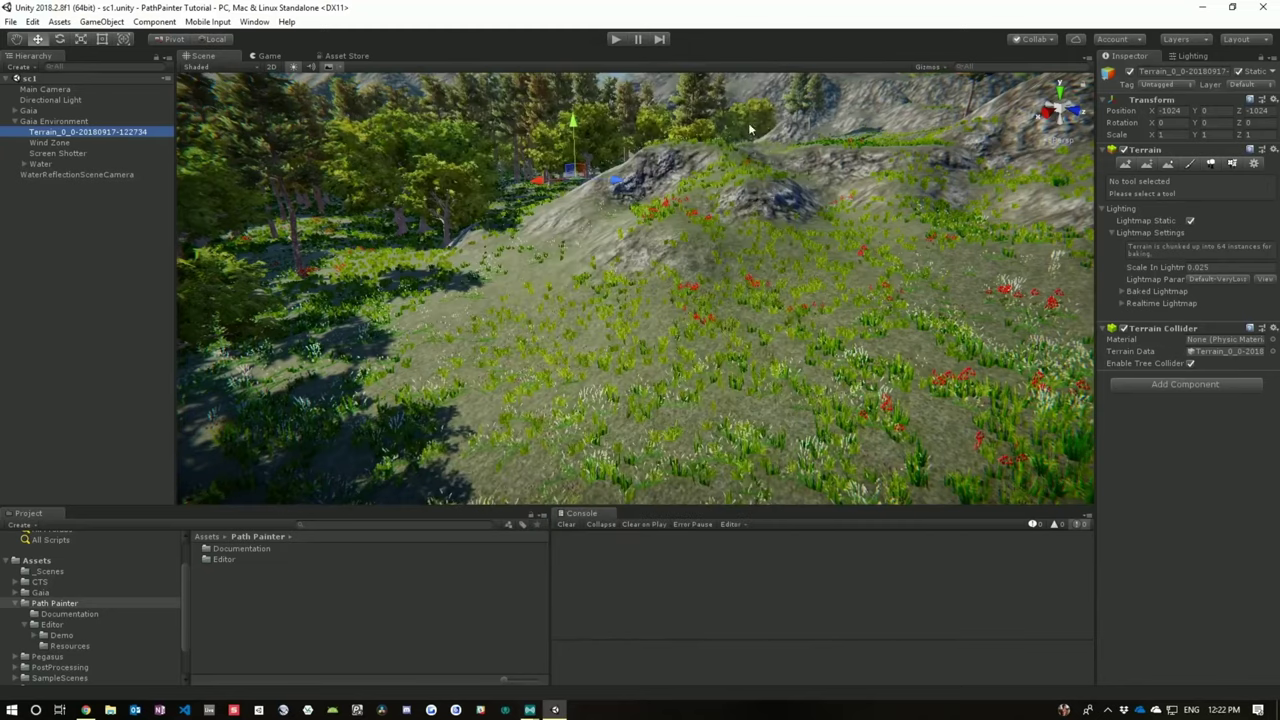
left_click(60, 614)
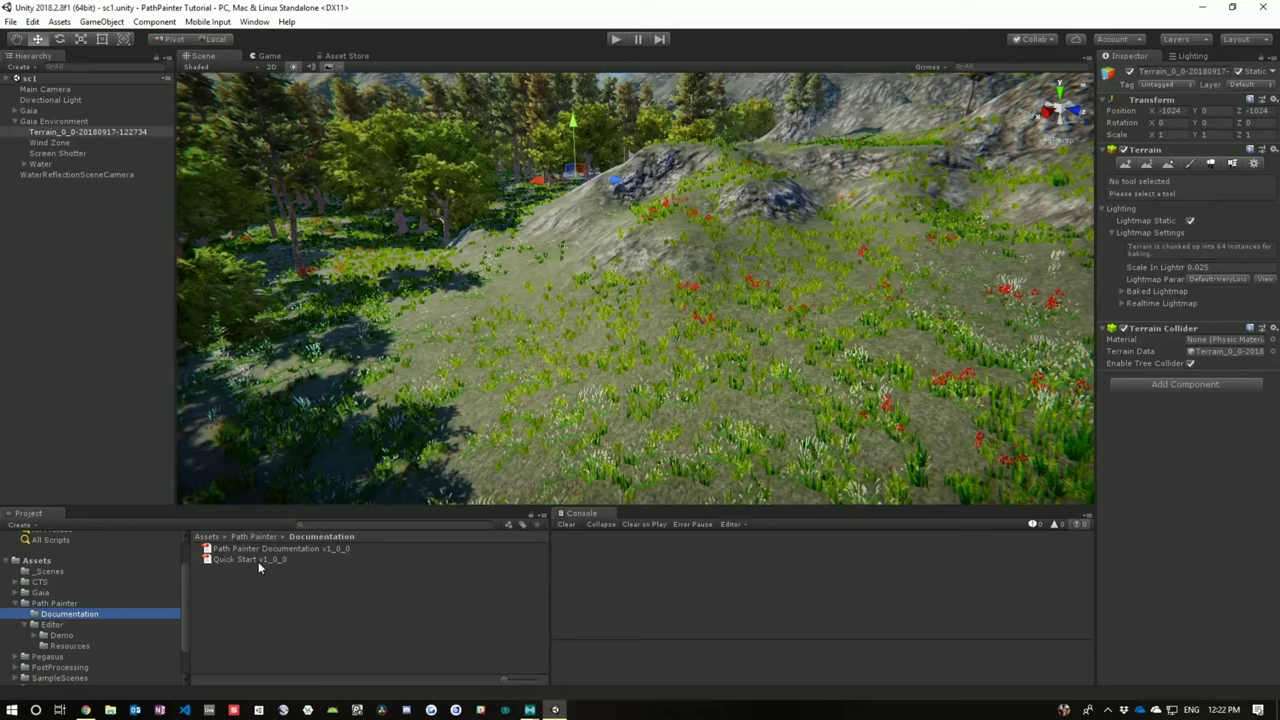
left_click(50, 625)
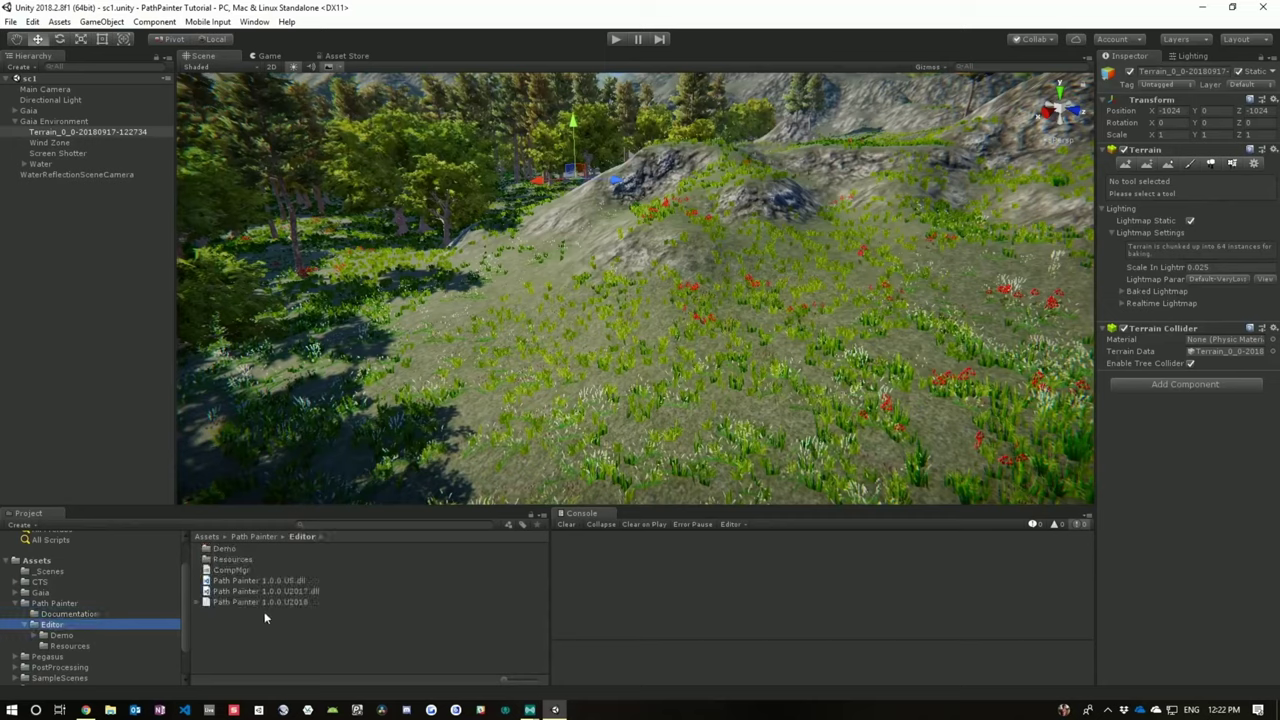
left_click(60, 635)
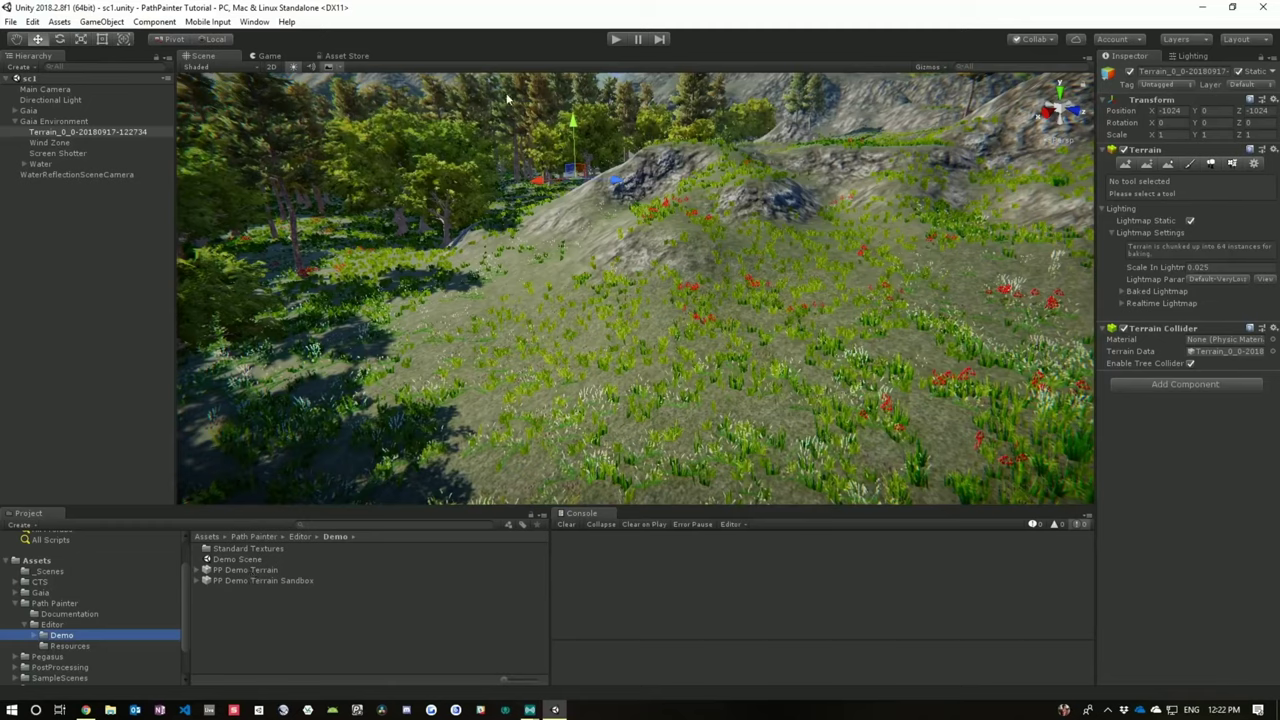
left_click(253, 22)
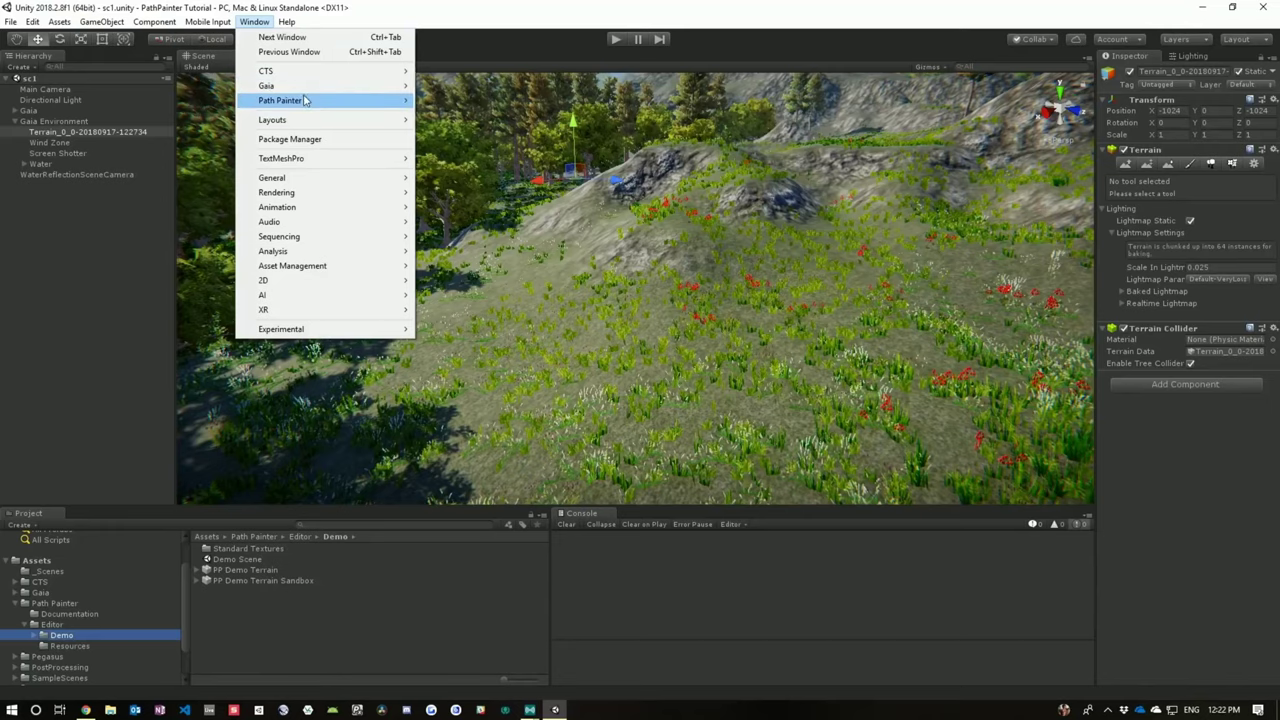
- Open Path Painter, then deselect and reselect the Terrain to reveal its settings
mouse_move(281, 100)
left_click(478, 103)
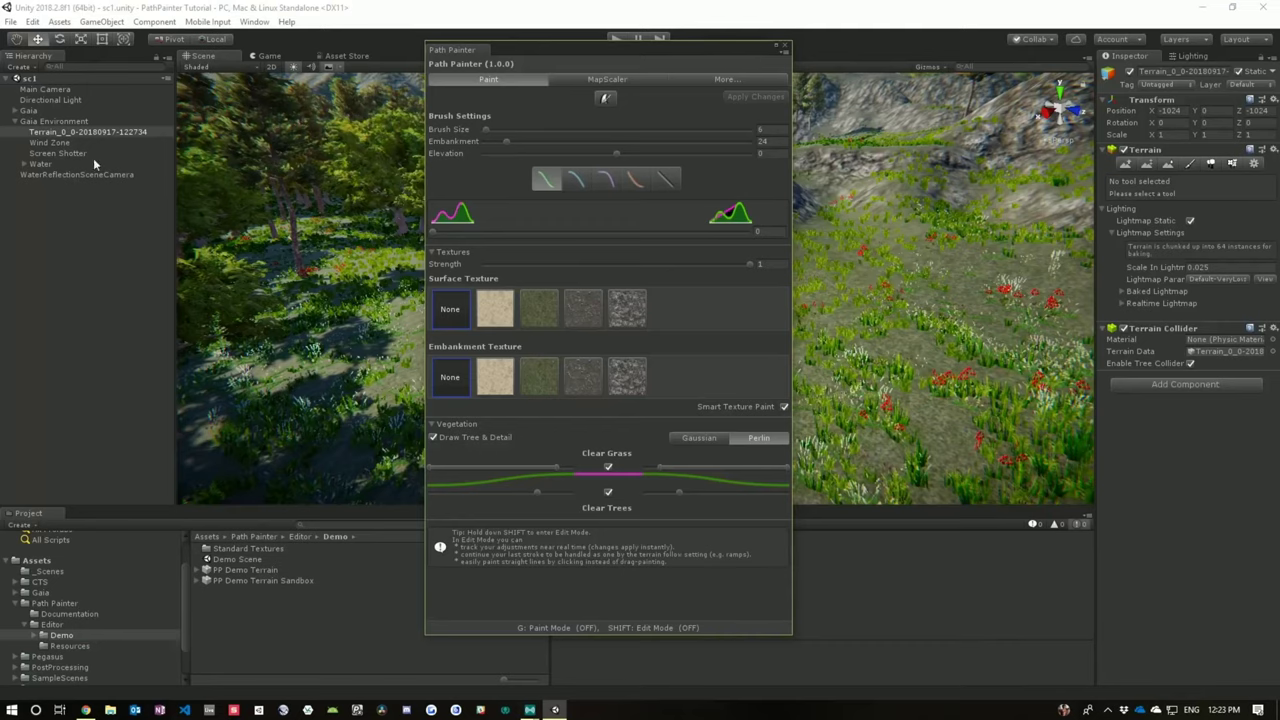
left_click(100, 222)
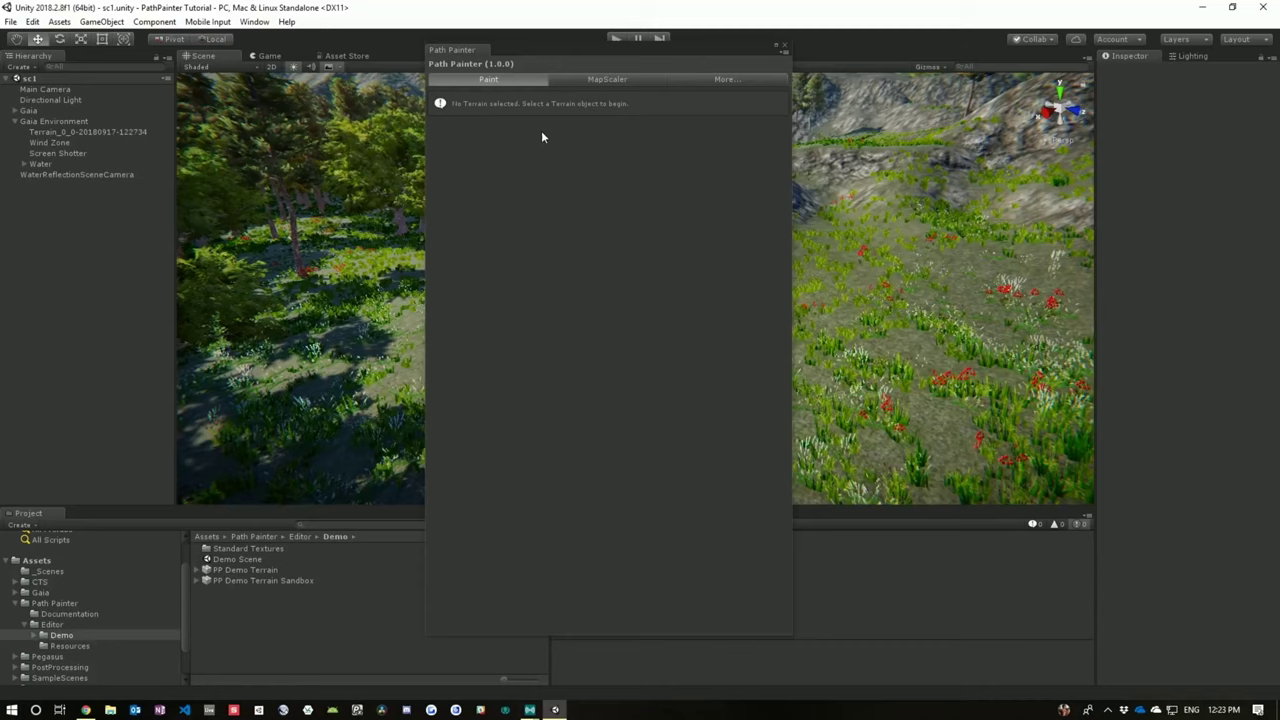
left_click(103, 131)
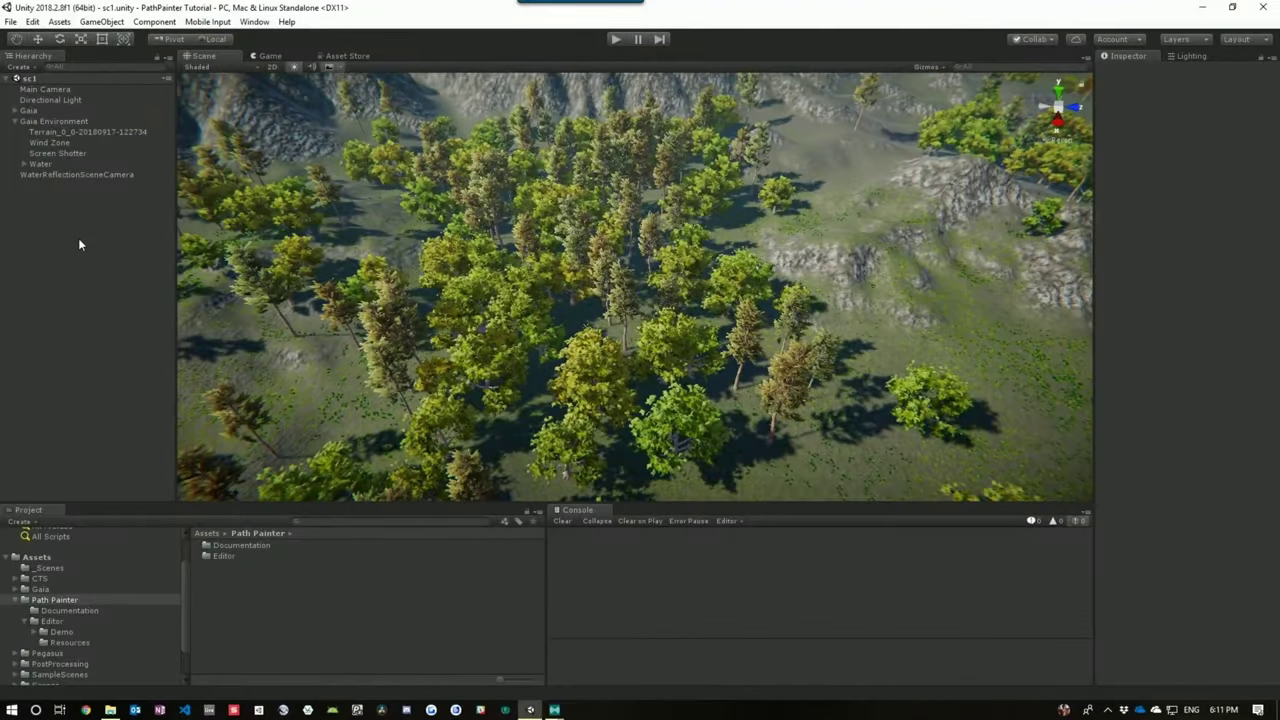
- Reopen Path Painter from the Window menu with the Terrain selected
left_click(254, 21)
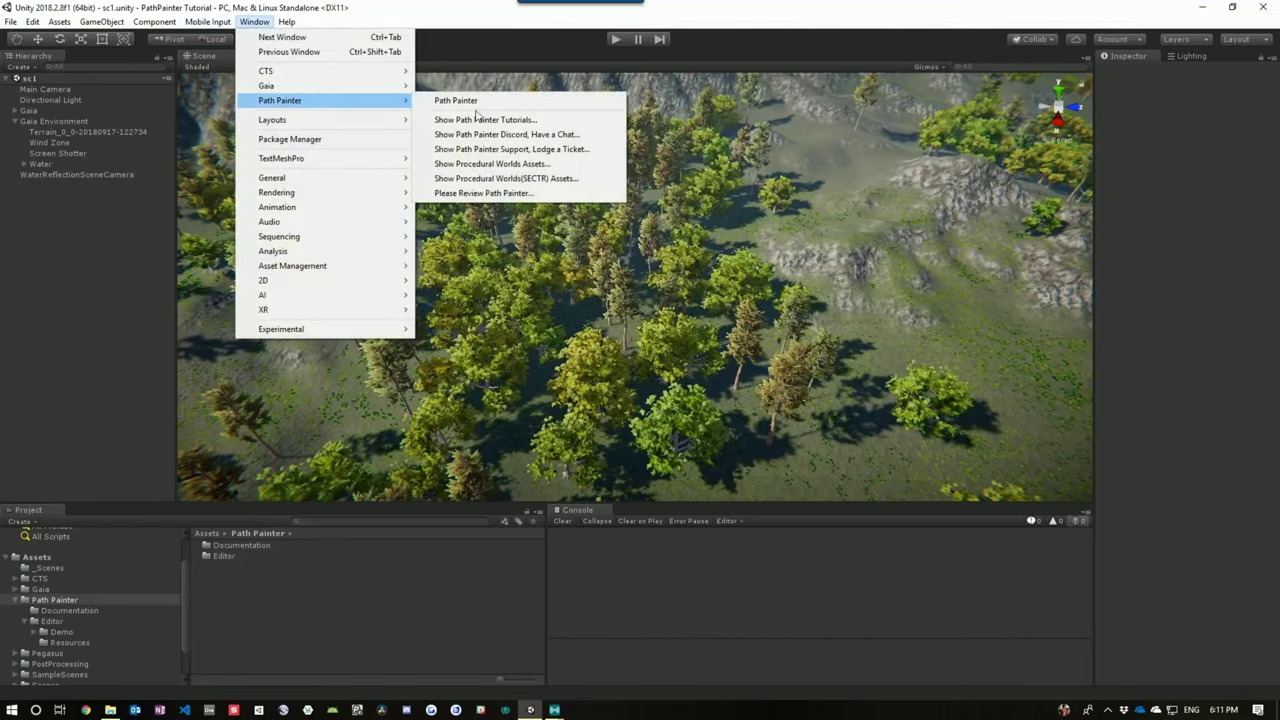
left_click(511, 101)
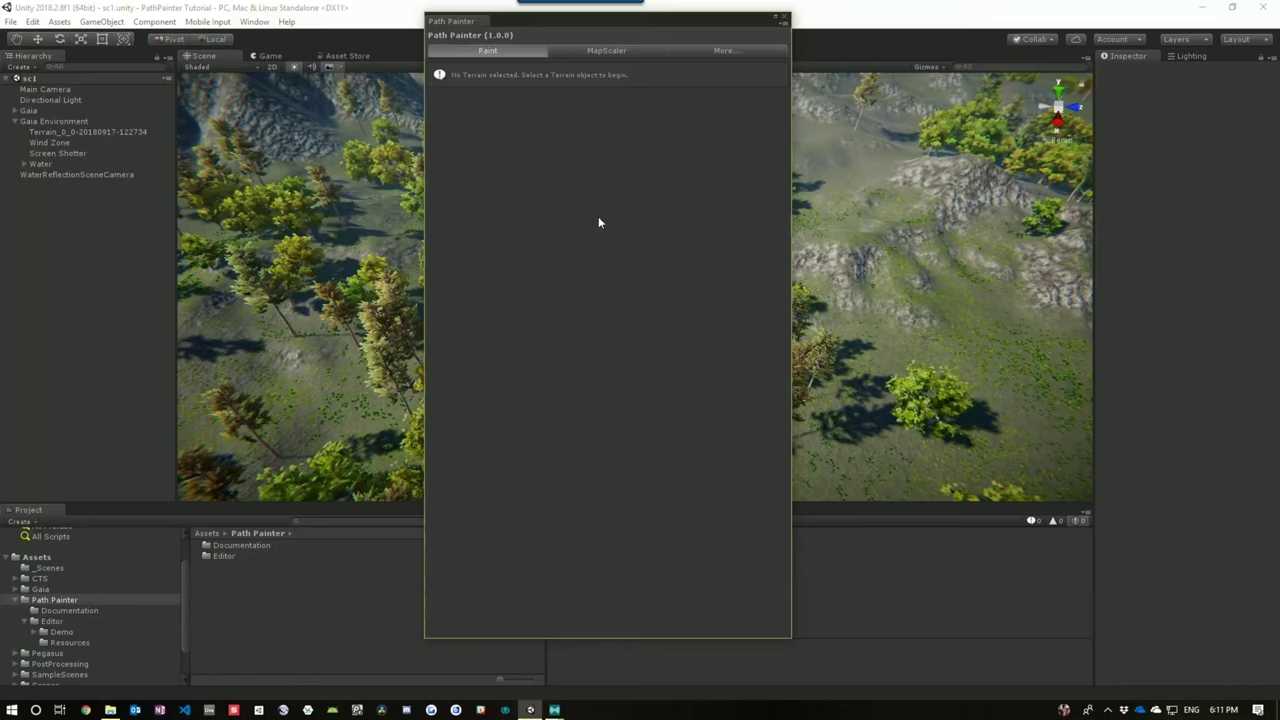
left_click(129, 131)
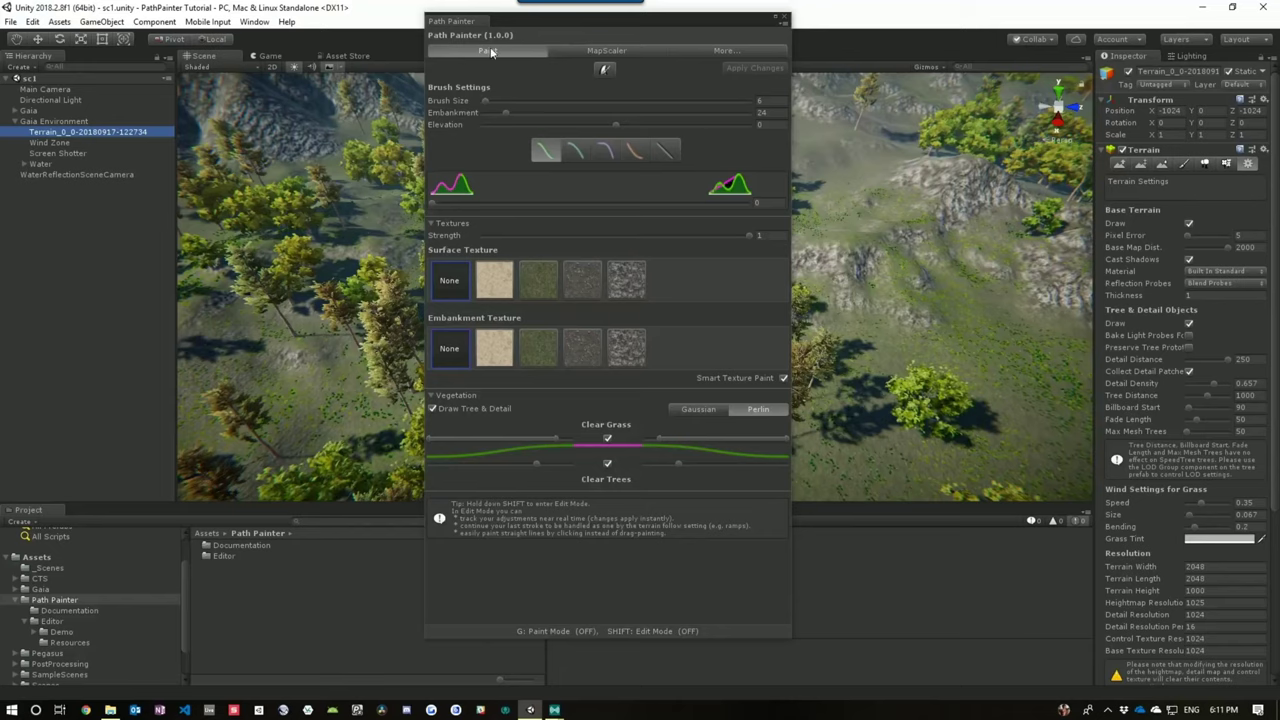
- Browse the MapScaler and More tabs, ending on MapScaler (heightmap 1025, splatmap 1024)
left_click(605, 51)
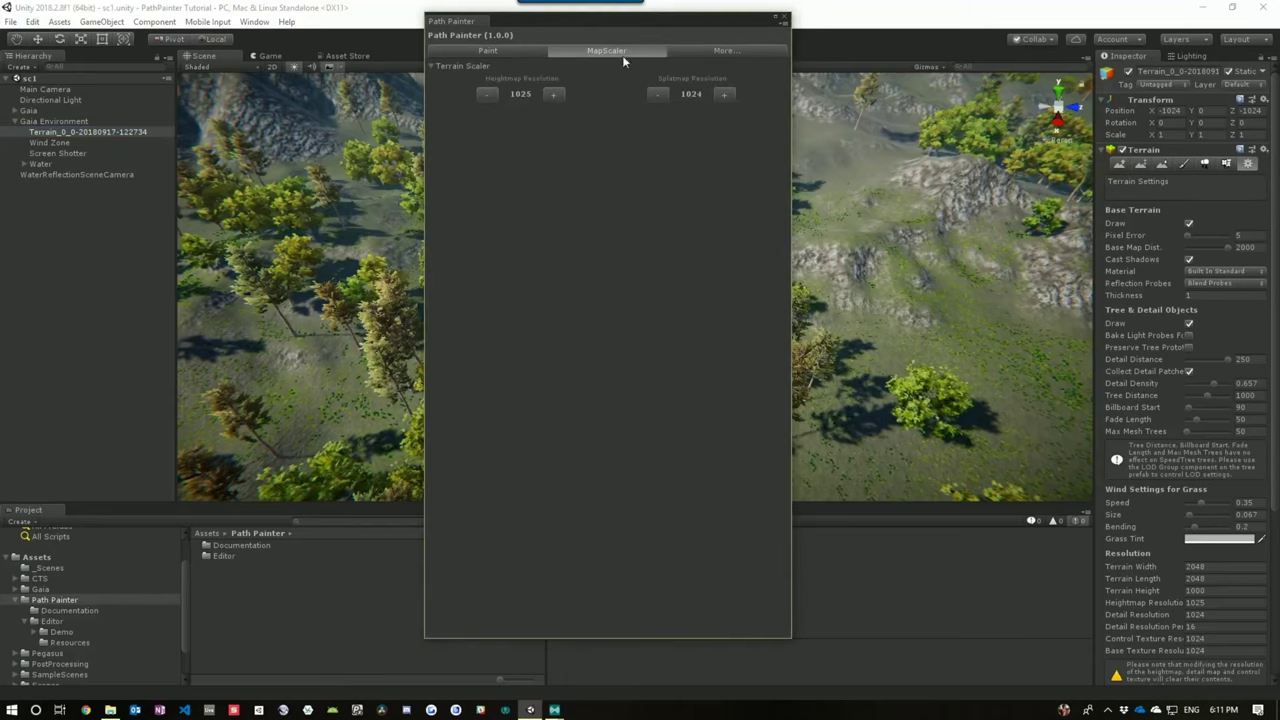
left_click(720, 52)
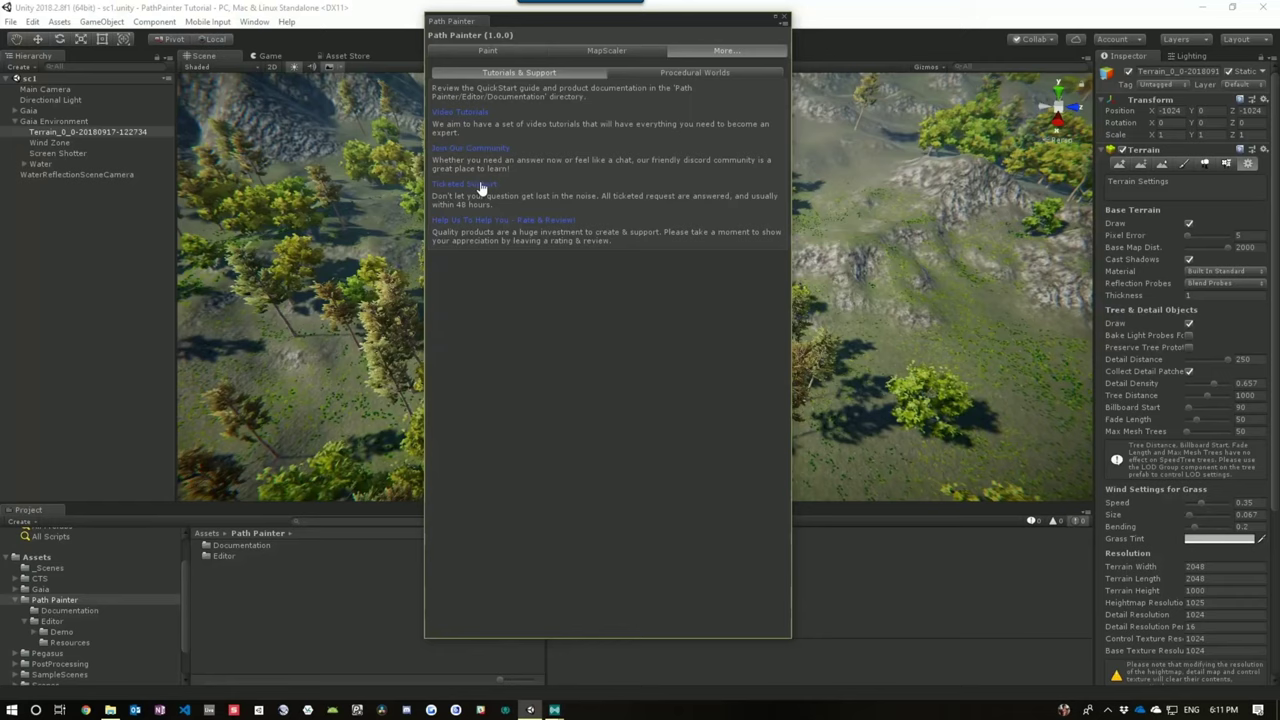
left_click(652, 72)
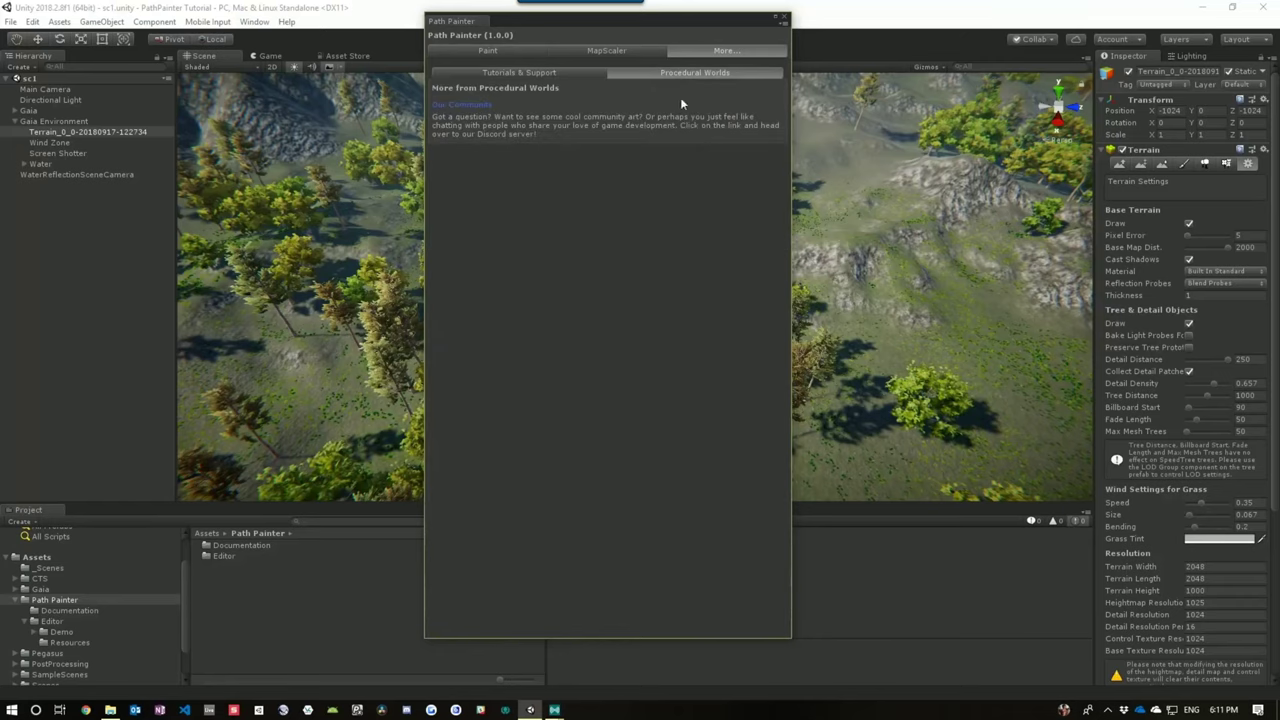
left_click(606, 51)
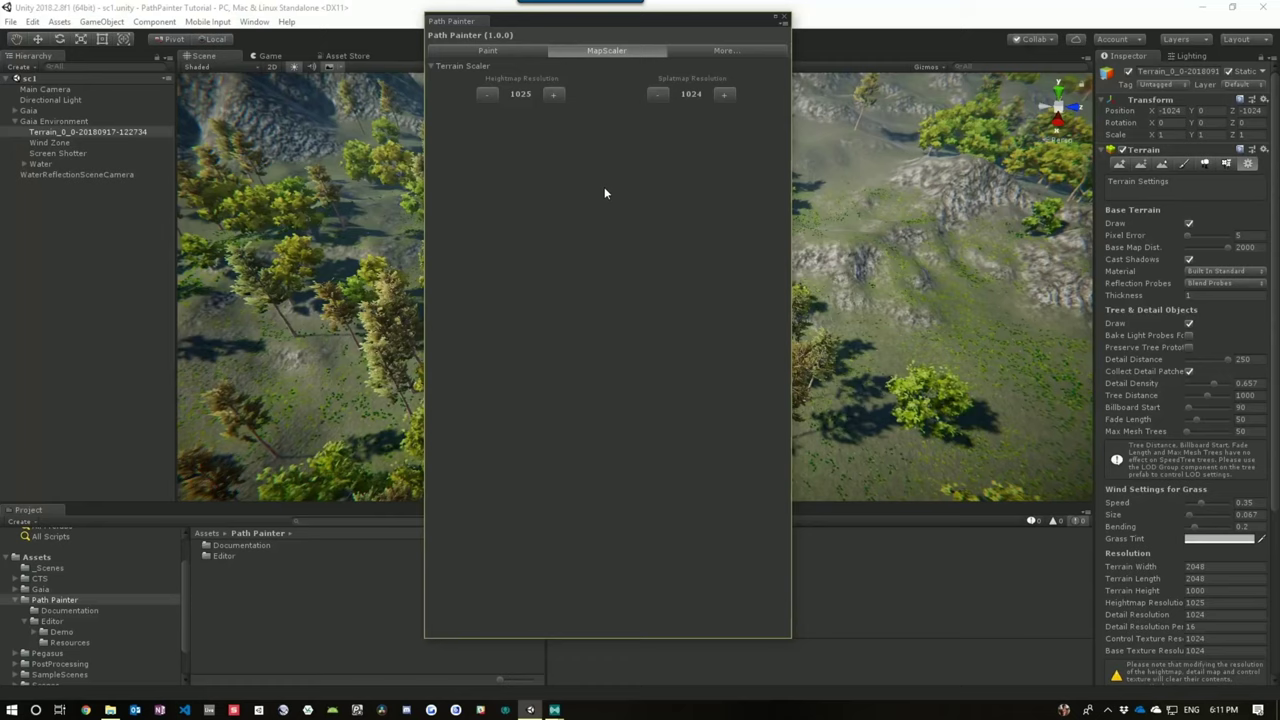
- Switch Path Painter to its Paint settings: brush size 6, embankment 24, Perlin vegetation clearing
left_click(497, 50)
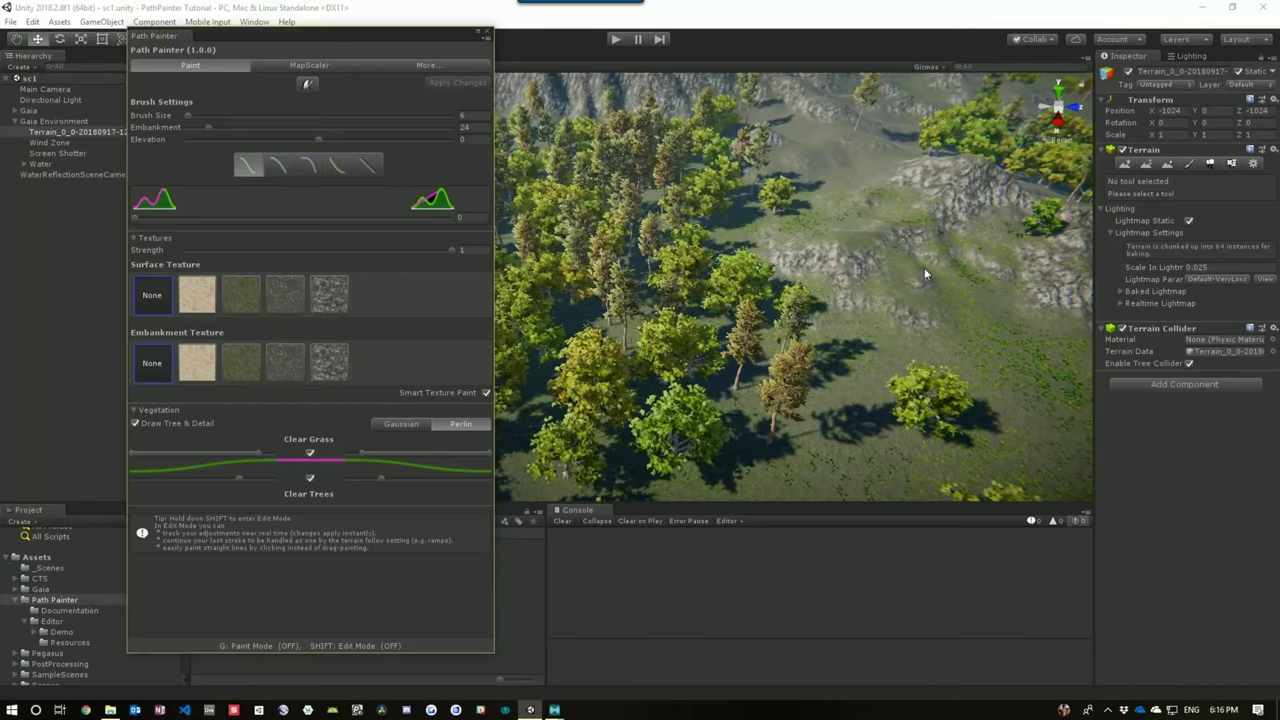
- Paint a path down the terrain with grey rock surface and rock embankment textures
left_click(307, 85)
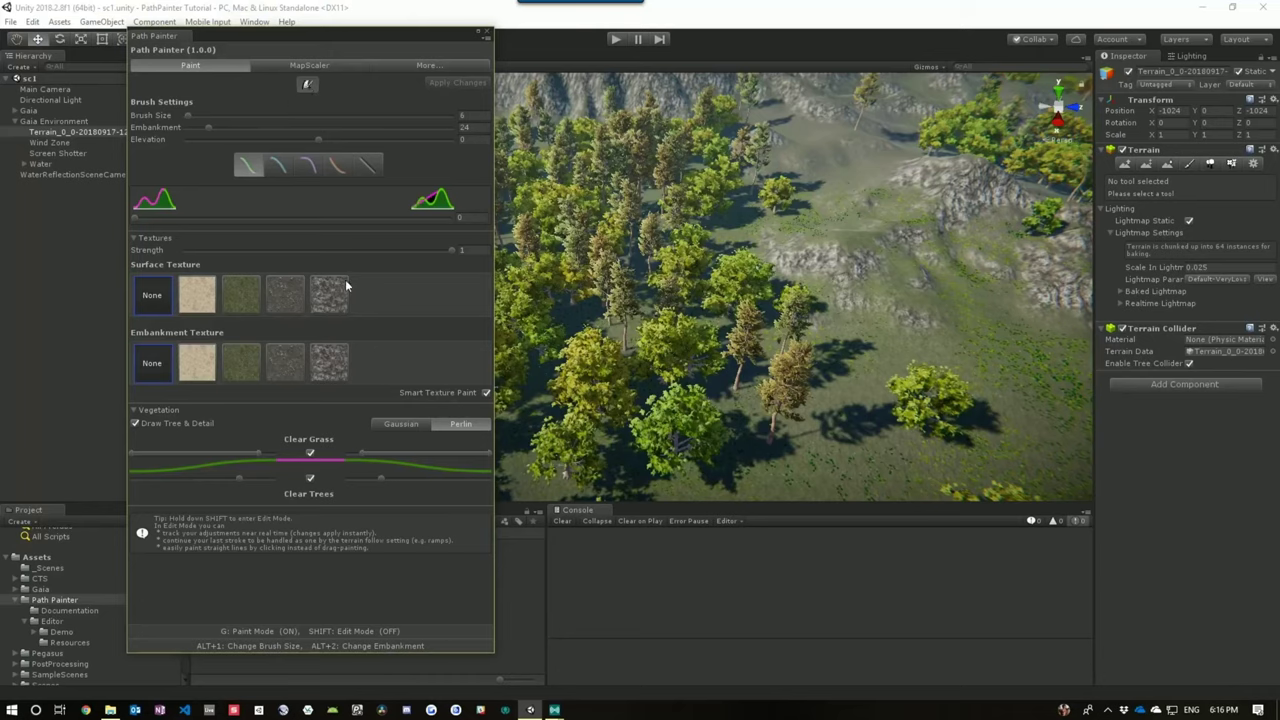
left_click(284, 297)
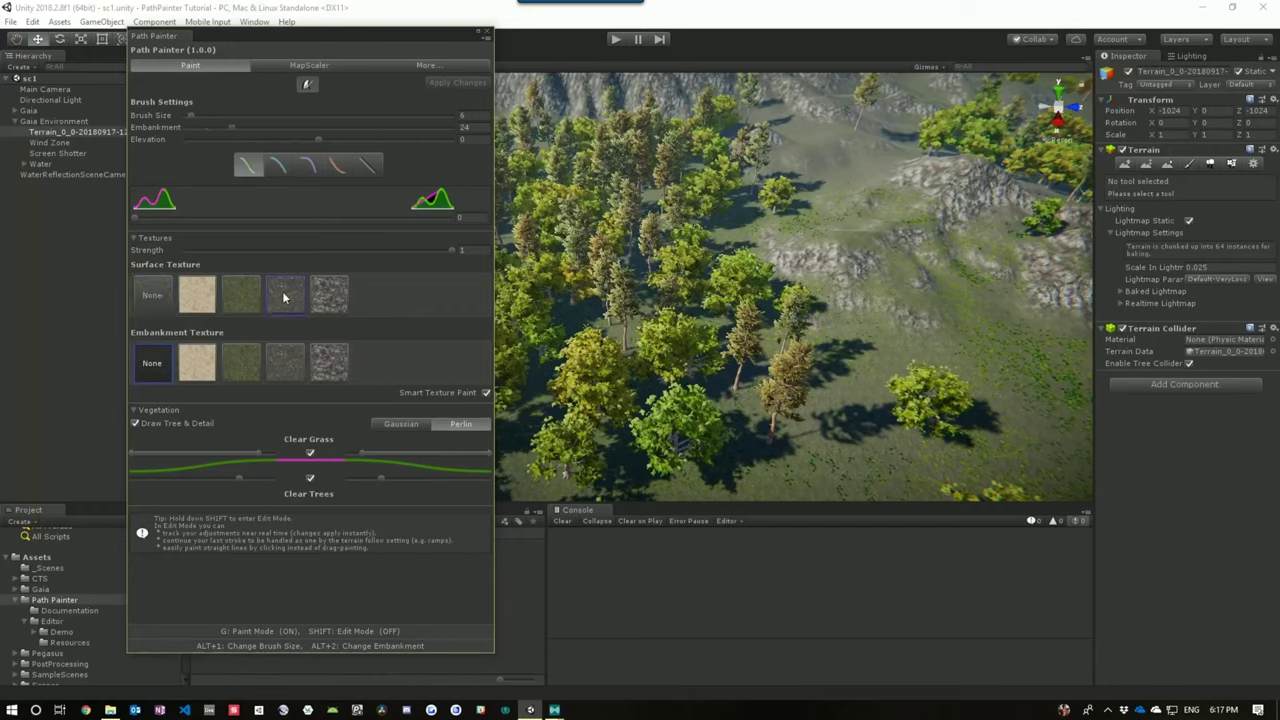
left_click(333, 370)
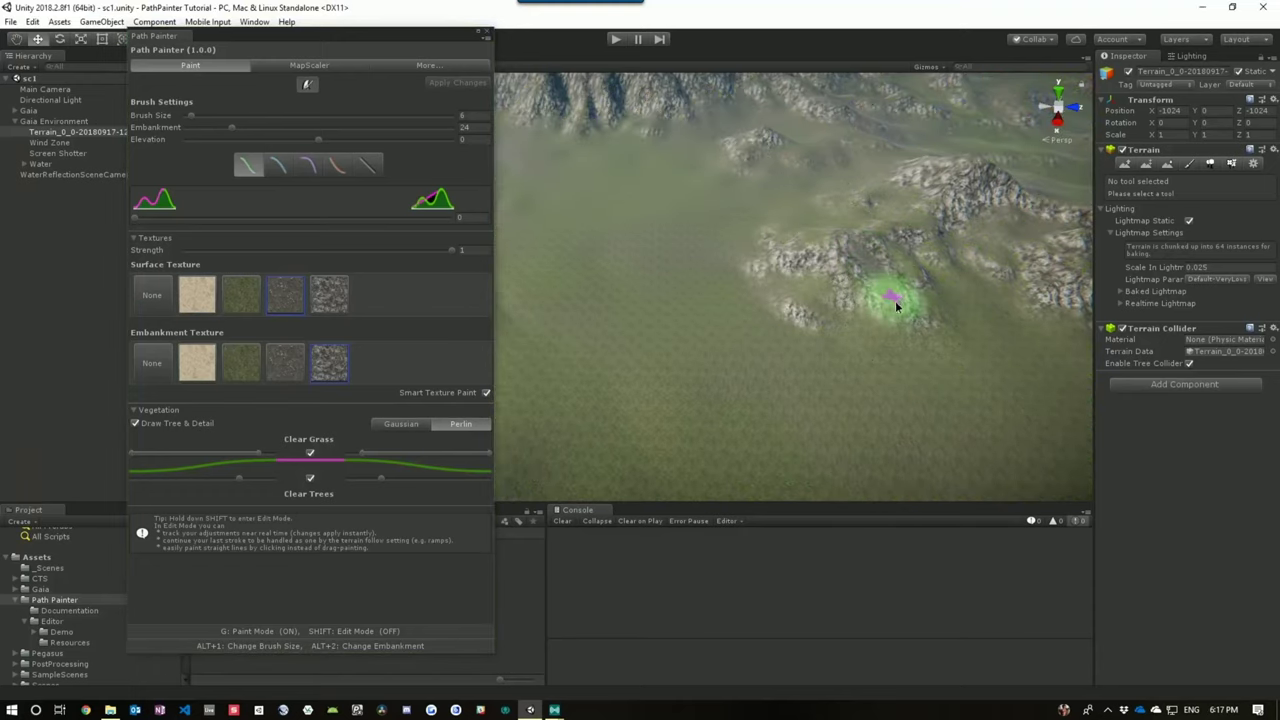
mouse_move(895, 305)
left_mouse_down()
mouse_move(920, 349)
mouse_move(879, 383)
mouse_move(772, 391)
mouse_move(566, 448)
left_mouse_up()
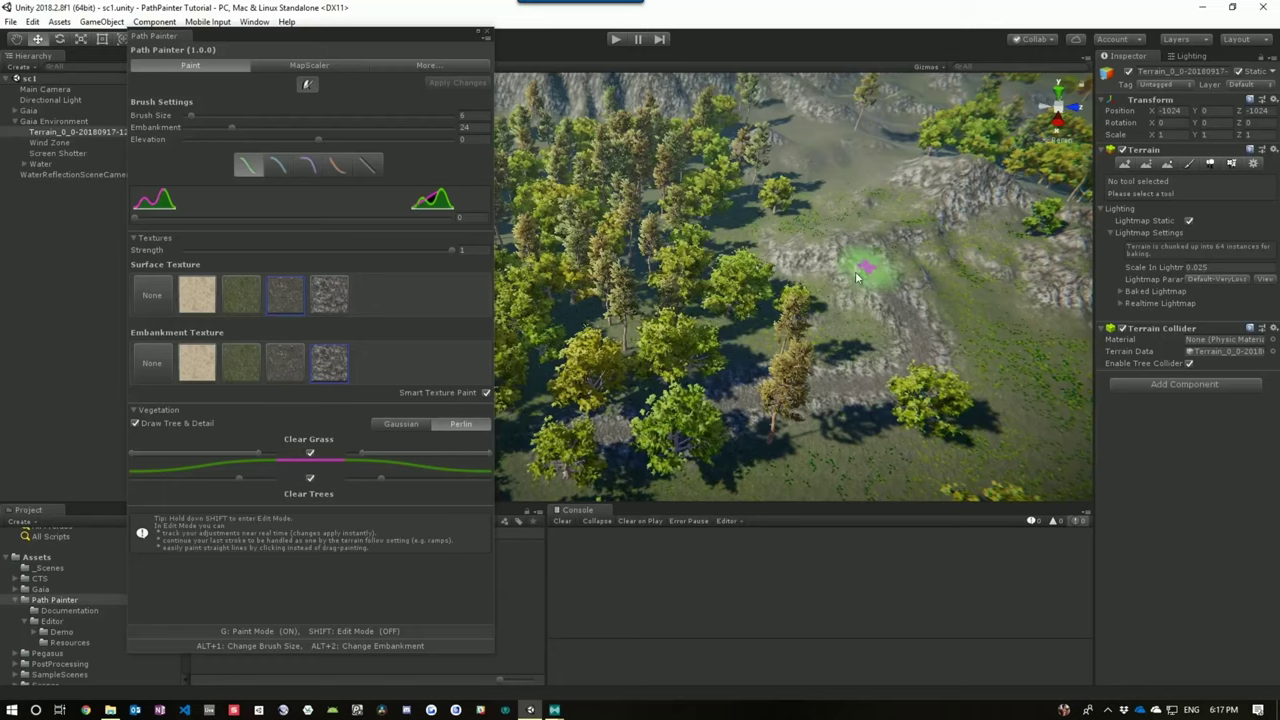
mouse_move(856, 277)
right_mouse_down()
mouse_move(872, 295)
mouse_move(931, 248)
mouse_move(899, 227)
mouse_move(642, 218)
right_mouse_up()
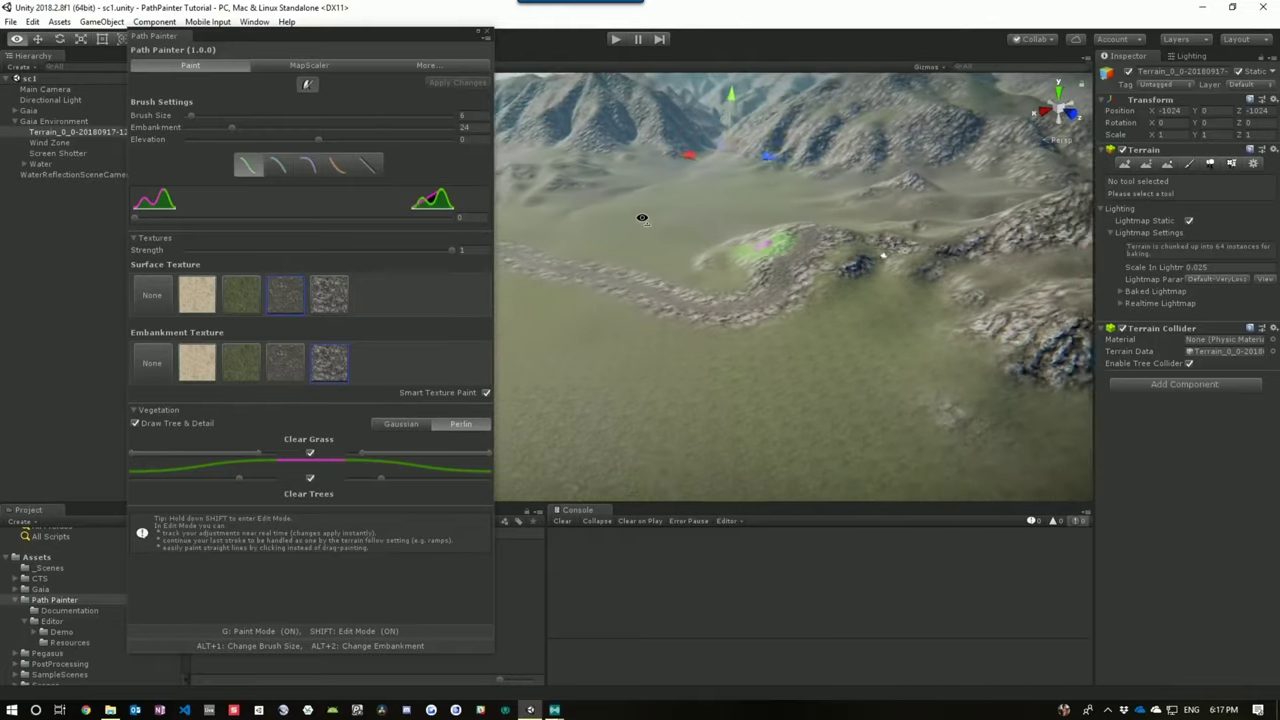
- Re-edit the last path to brush size 12.2, embankment 46.8 and elevation 5.4
key("shift")
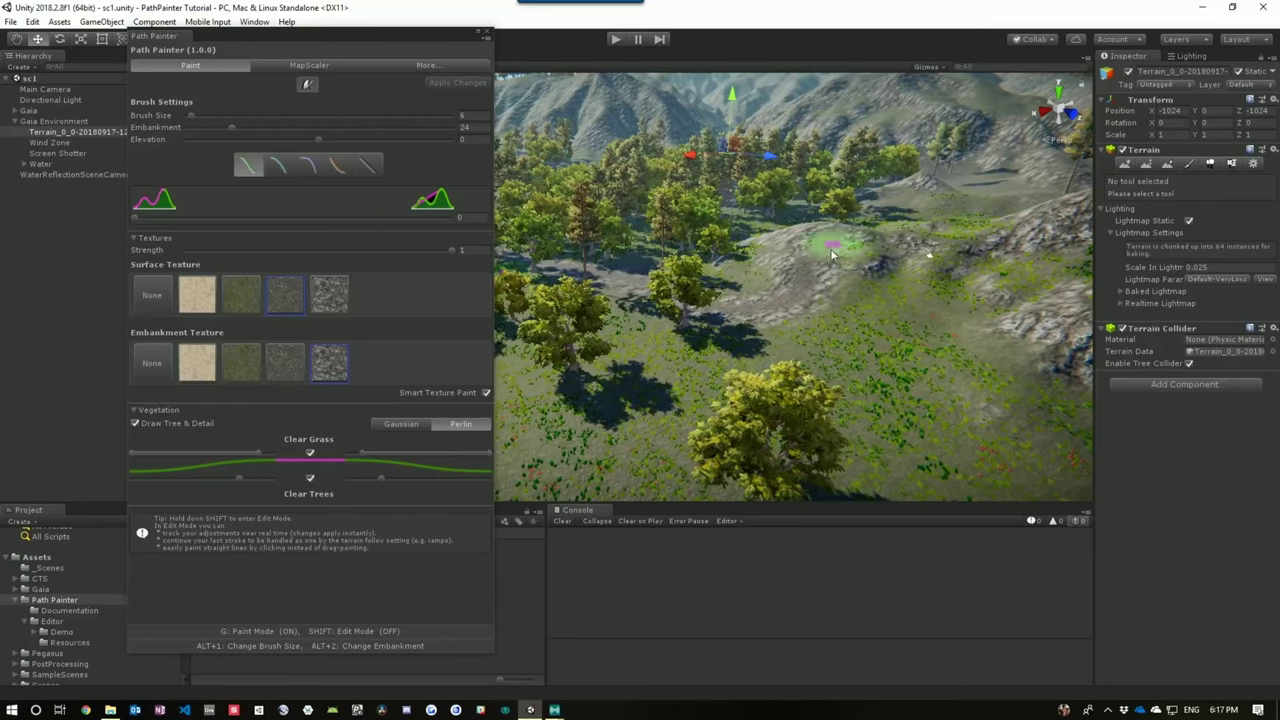
key("shift")
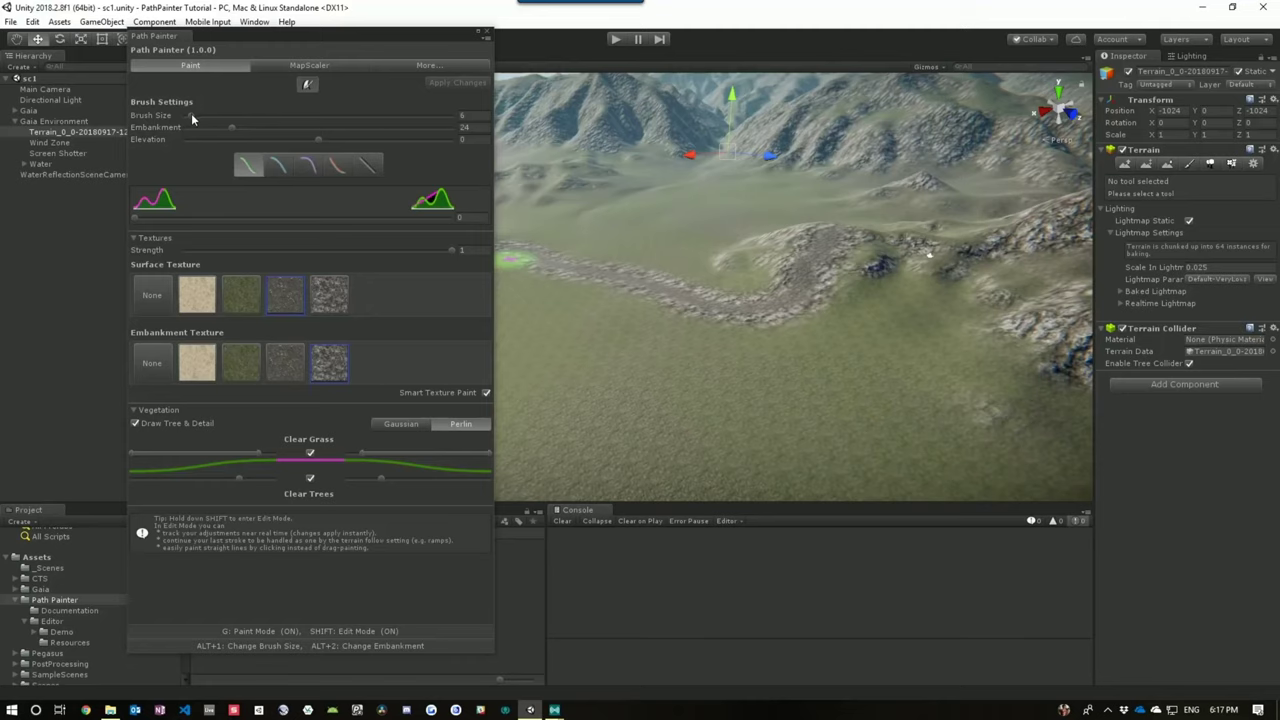
left_click(193, 118)
left_click_drag(196, 118, 207, 116)
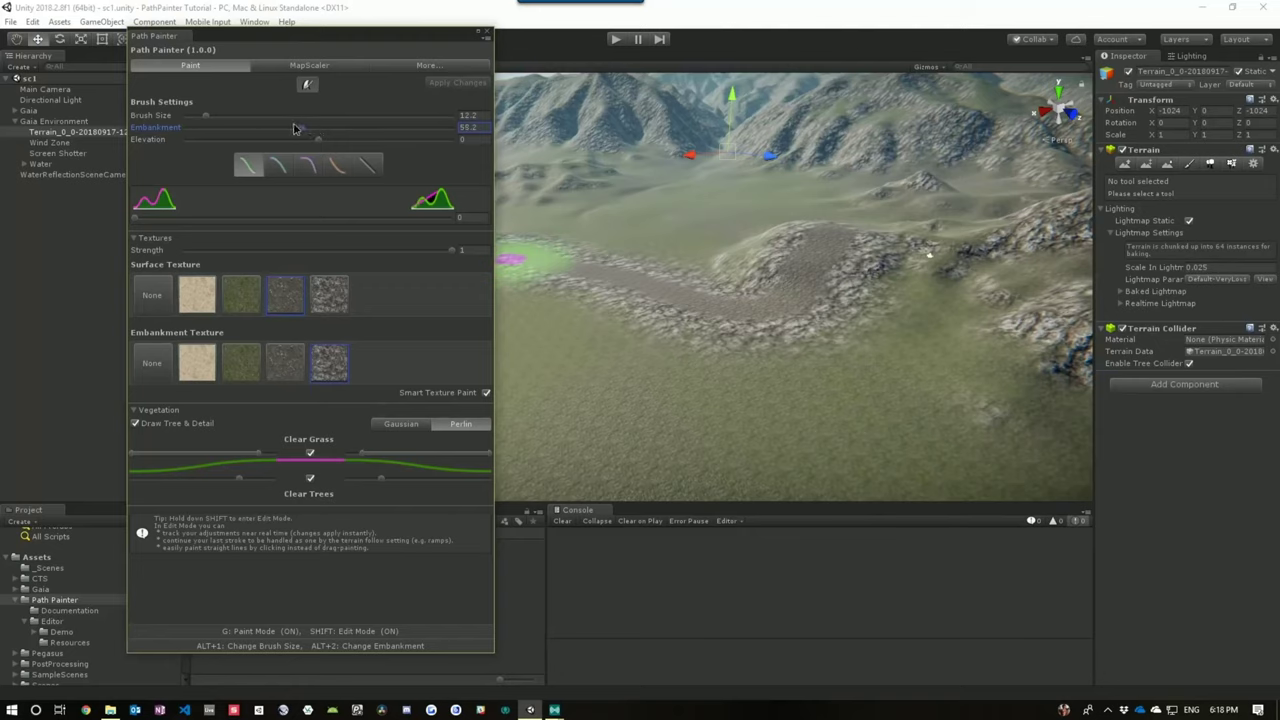
left_click_drag(295, 127, 246, 128)
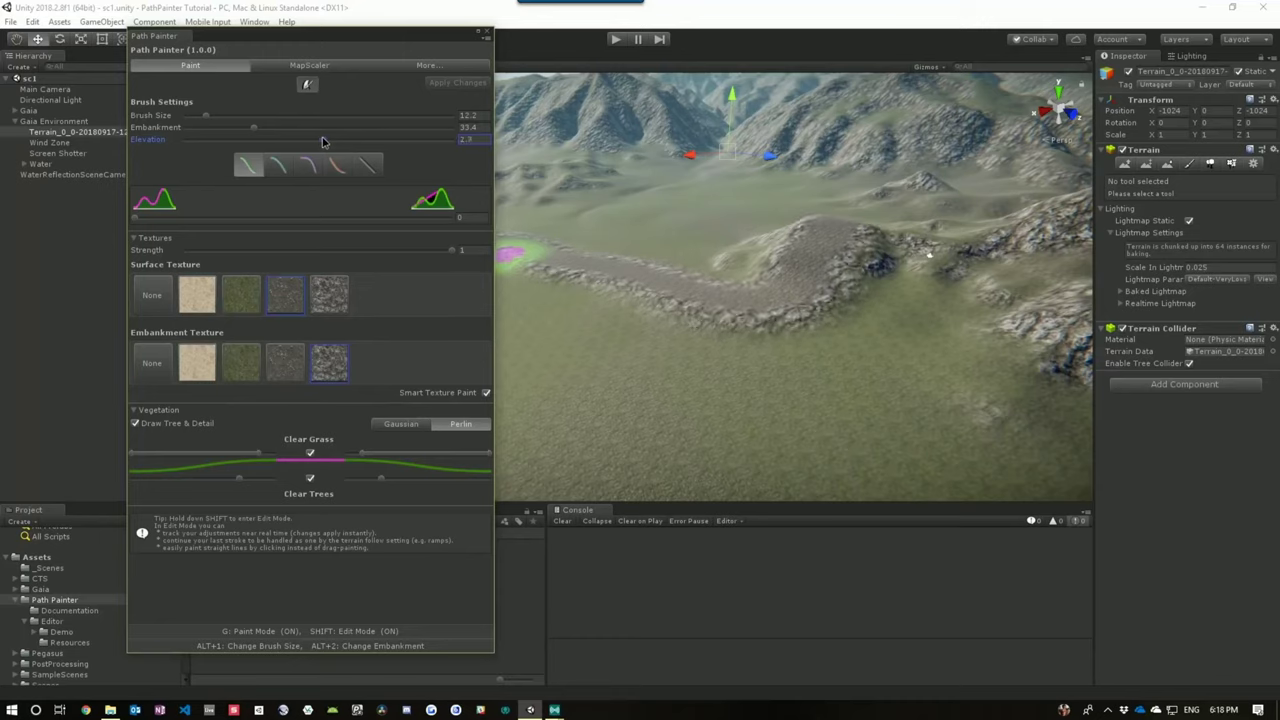
mouse_move(318, 141)
left_mouse_down()
mouse_move(307, 141)
mouse_move(319, 141)
left_mouse_up()
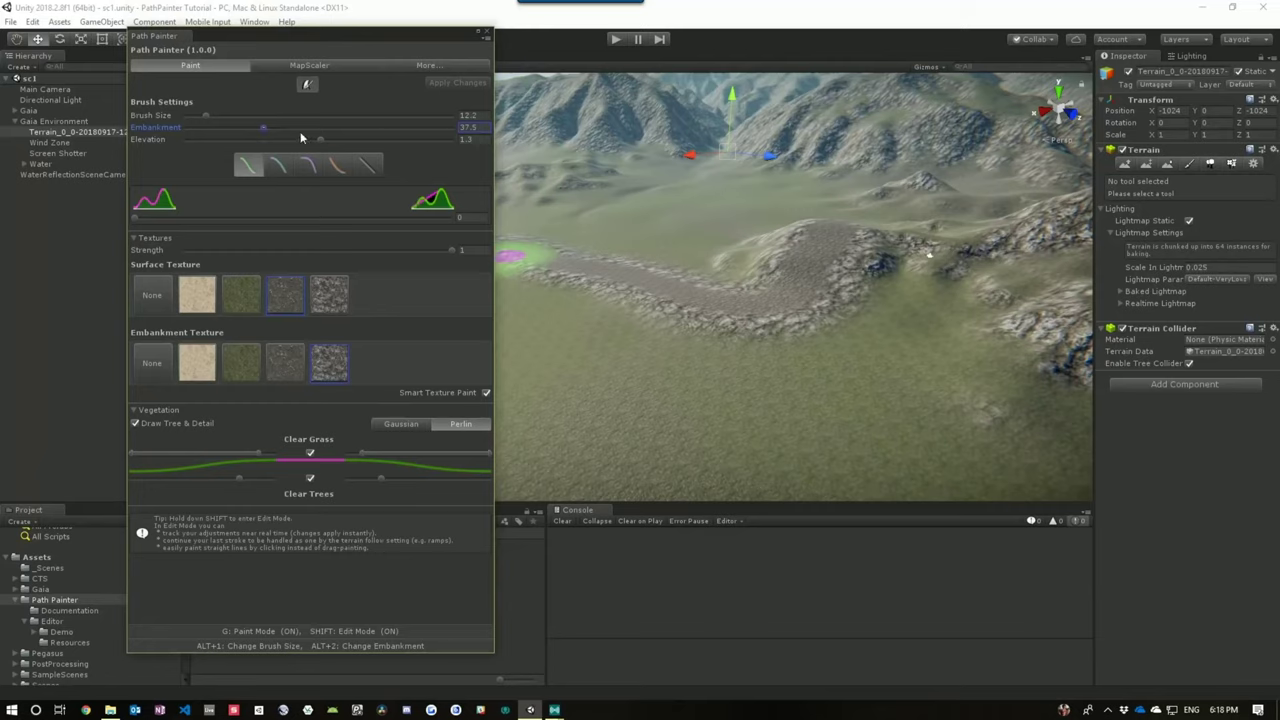
left_click_drag(317, 139, 326, 144)
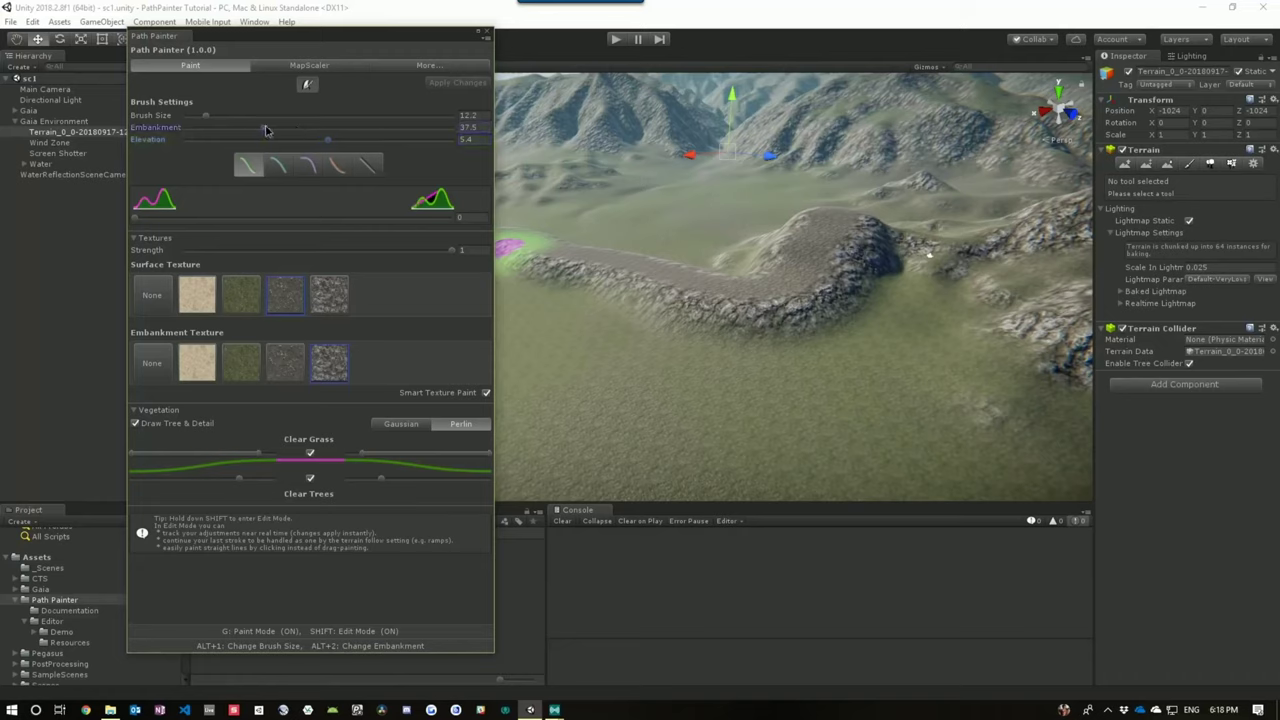
left_click_drag(266, 130, 283, 132)
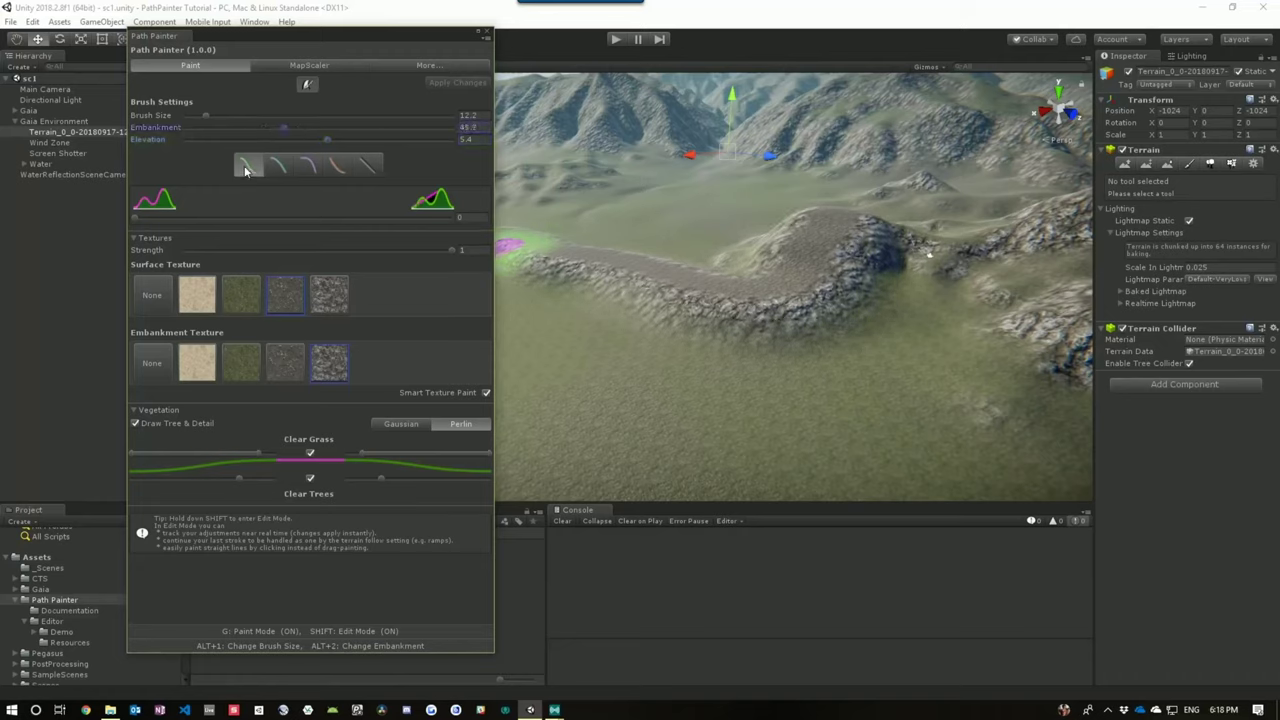
- Try the embankment curve presets and settle on the fourth, smooth-slope one
left_click(279, 167)
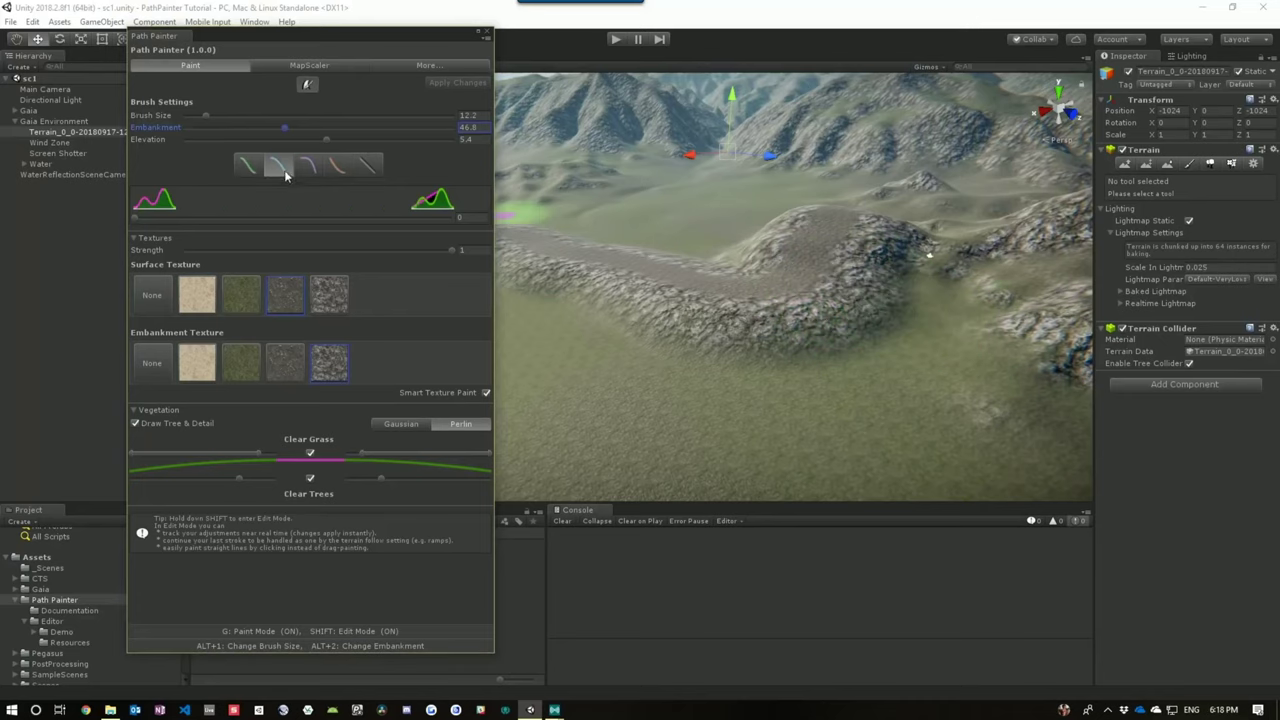
left_click(306, 168)
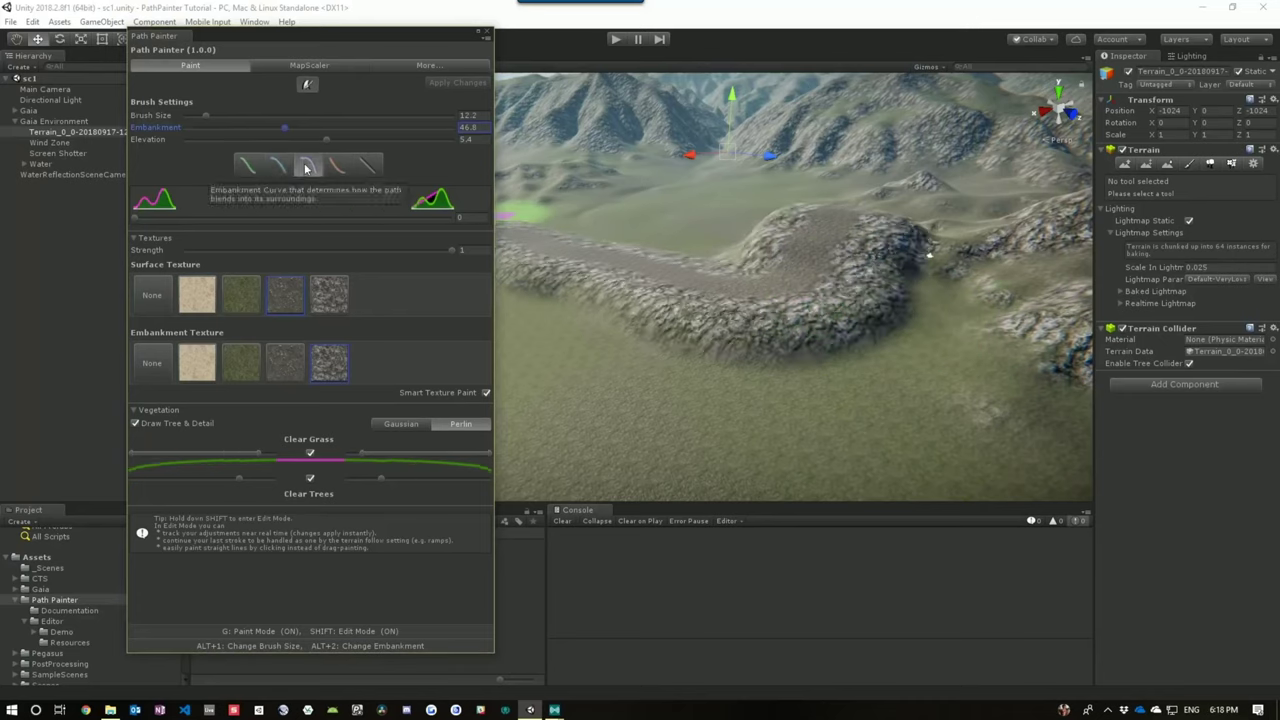
left_click(335, 168)
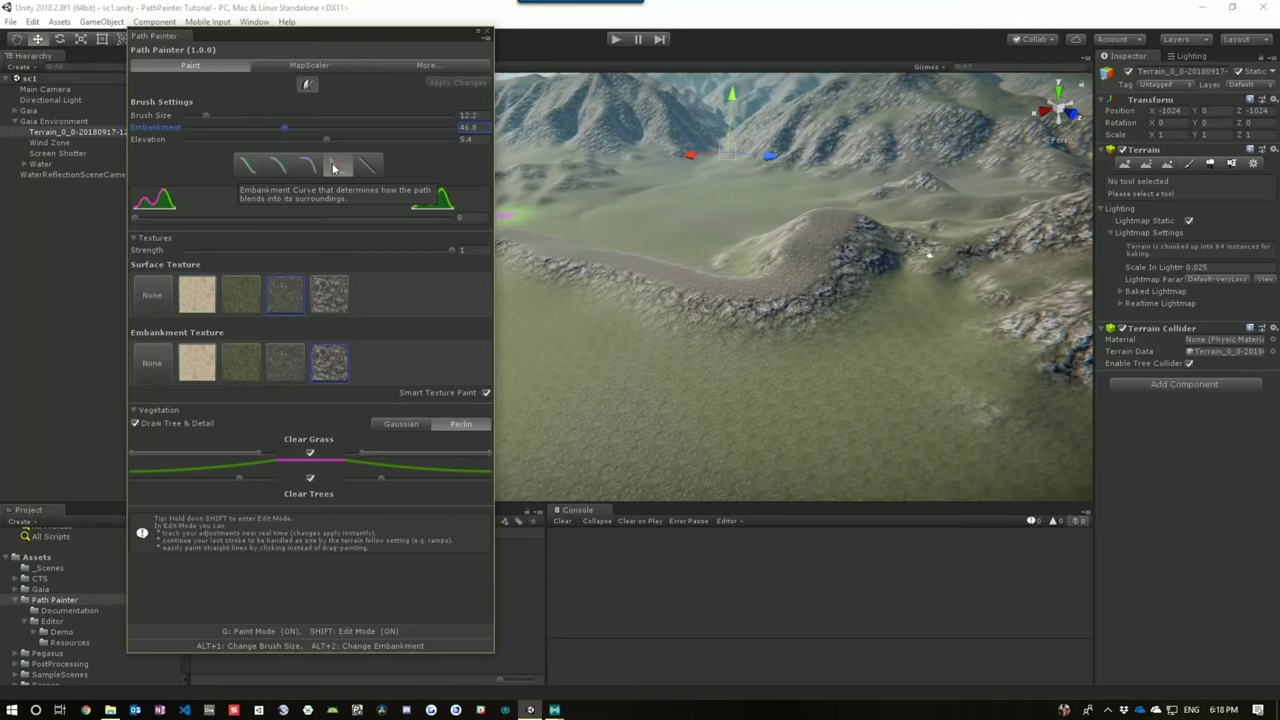
left_click(367, 168)
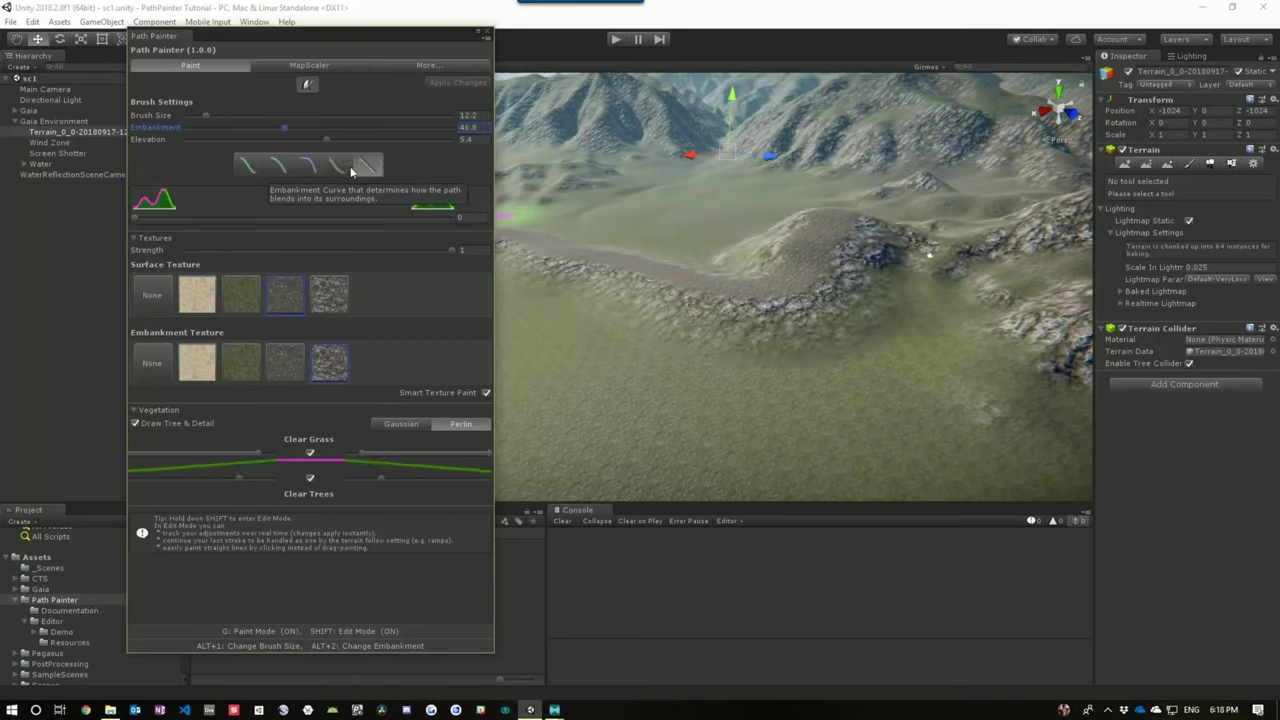
left_click(337, 168)
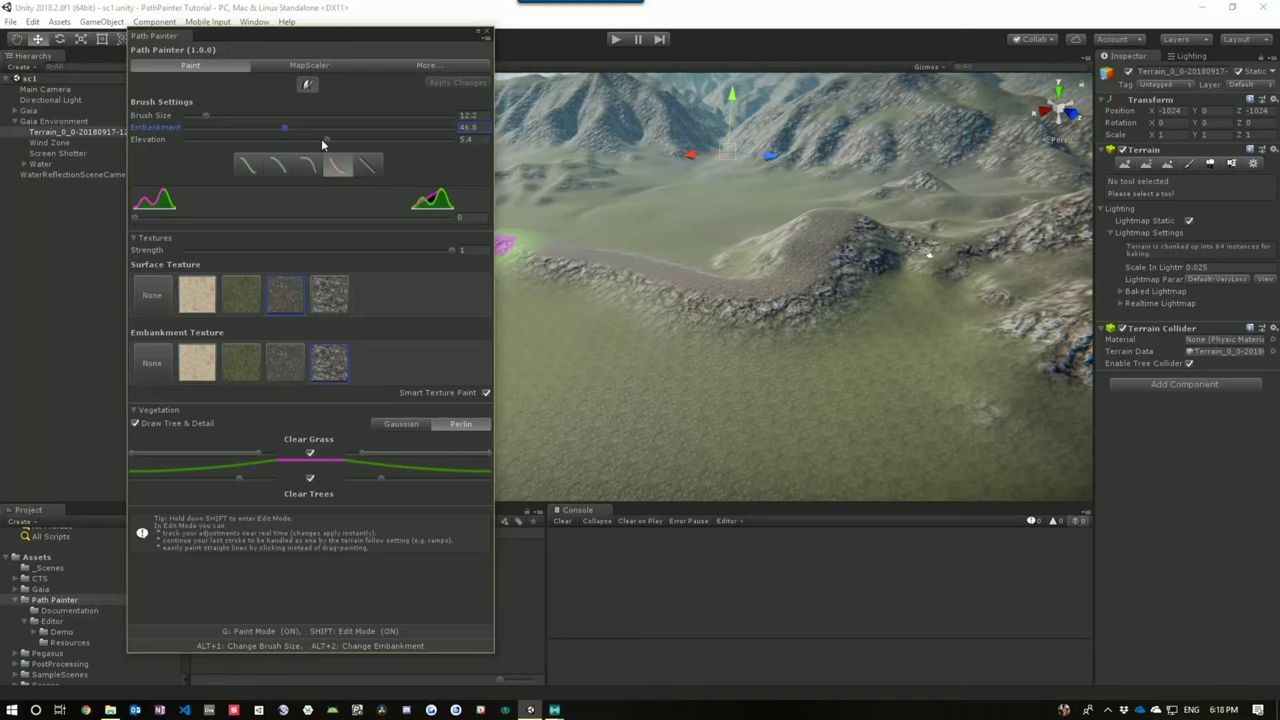
- Lower elevation to 0.3, raise curve strength to 0.809, and leave Textures Strength at 1
left_click_drag(328, 141, 321, 141)
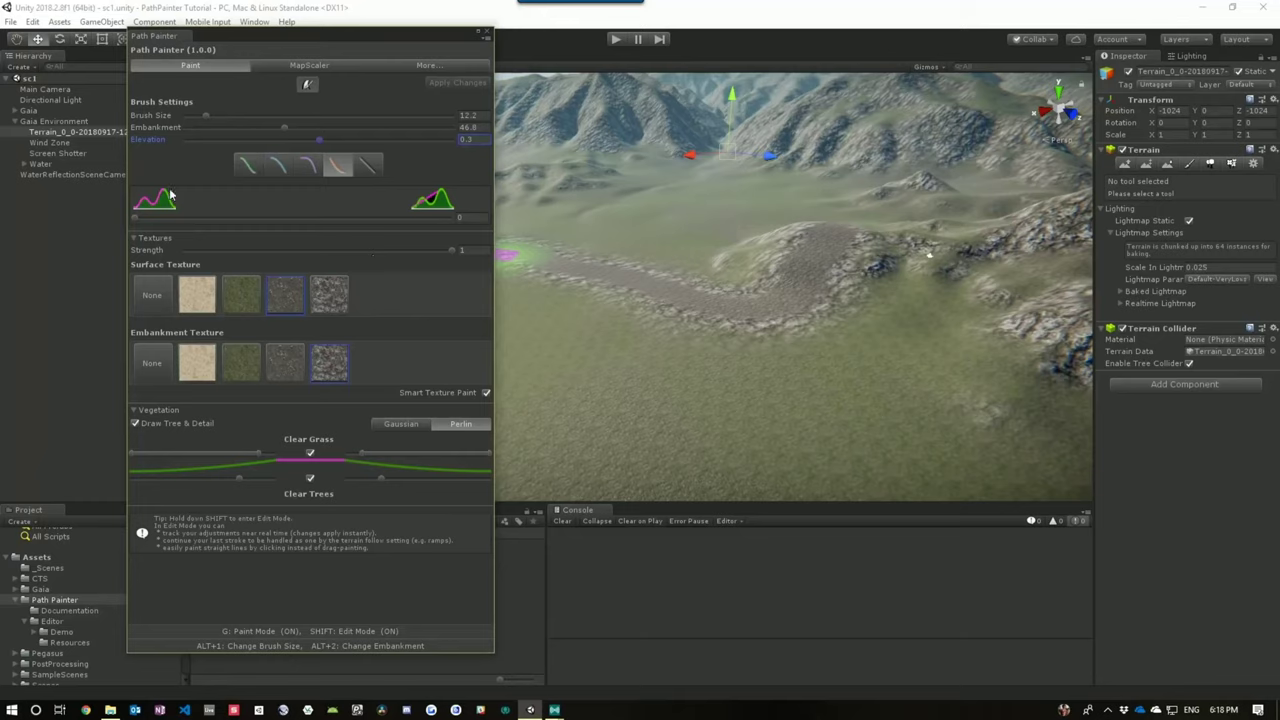
left_click_drag(137, 219, 388, 219)
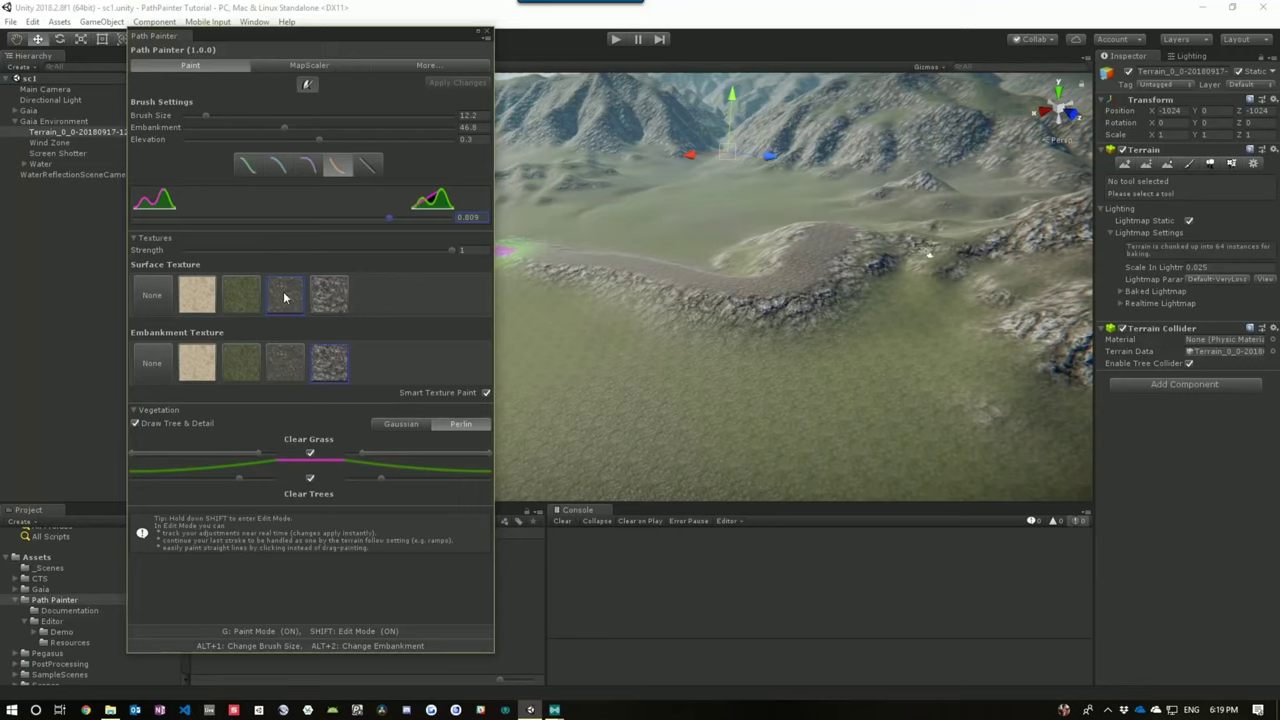
left_click_drag(453, 248, 371, 254)
left_click_drag(290, 249, 254, 245)
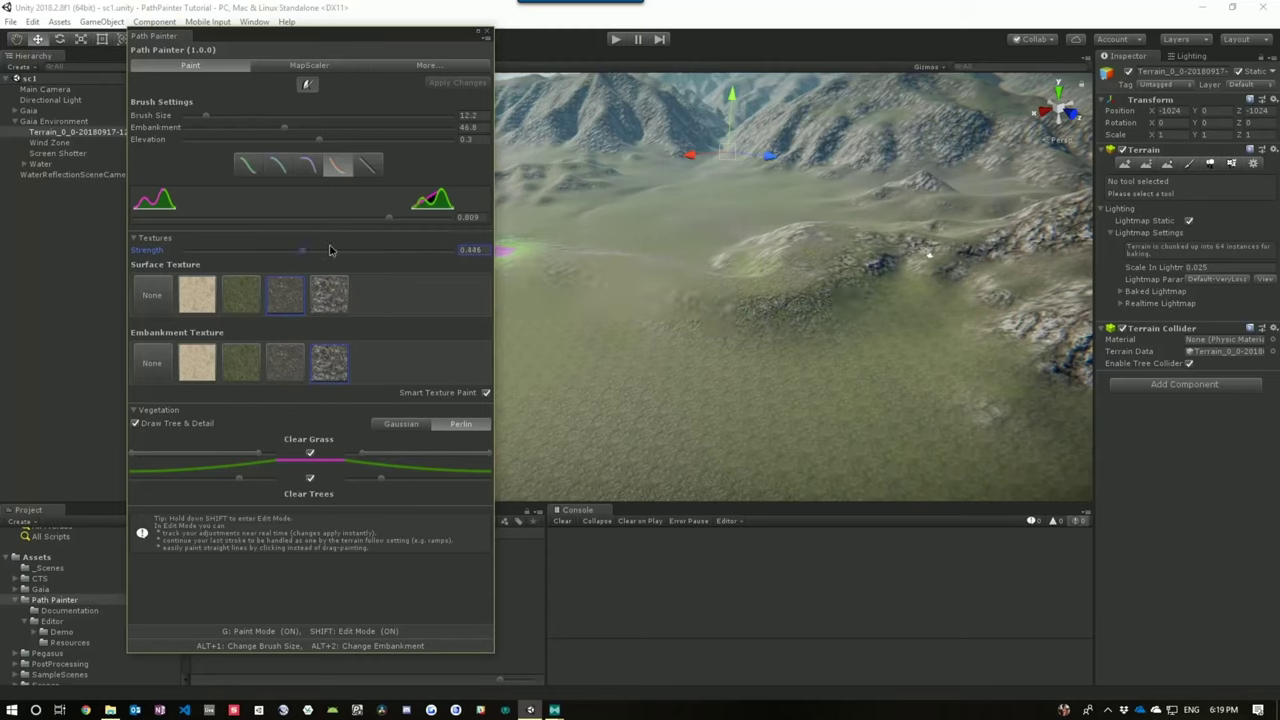
left_click_drag(378, 255, 435, 261)
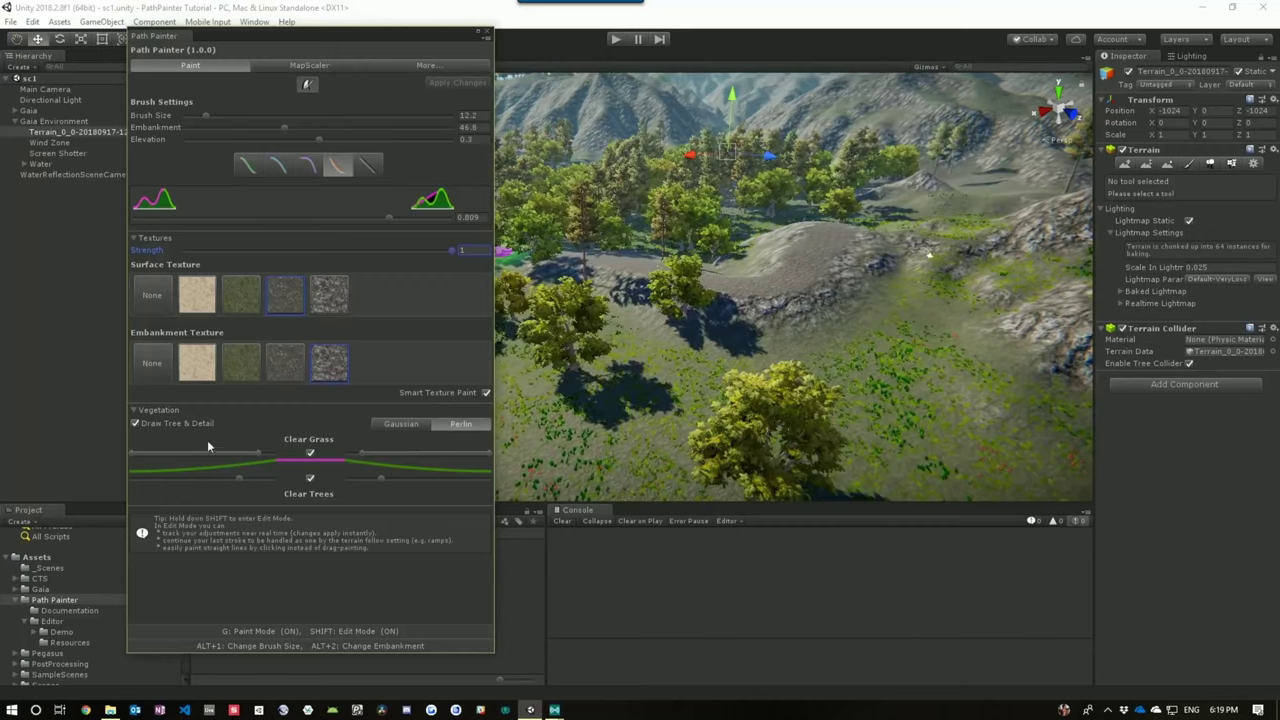
- Toggle Draw Tree & Detail off and on, then exit Edit Mode
left_click(137, 423)
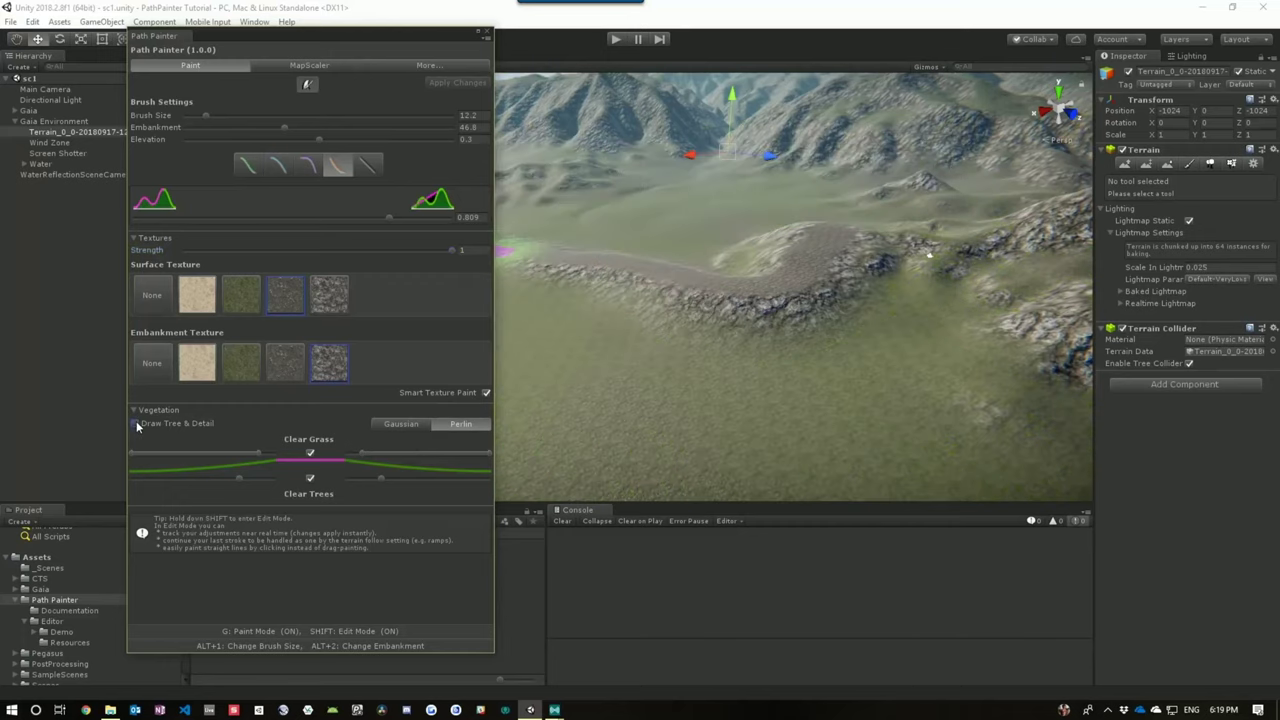
left_click(137, 423)
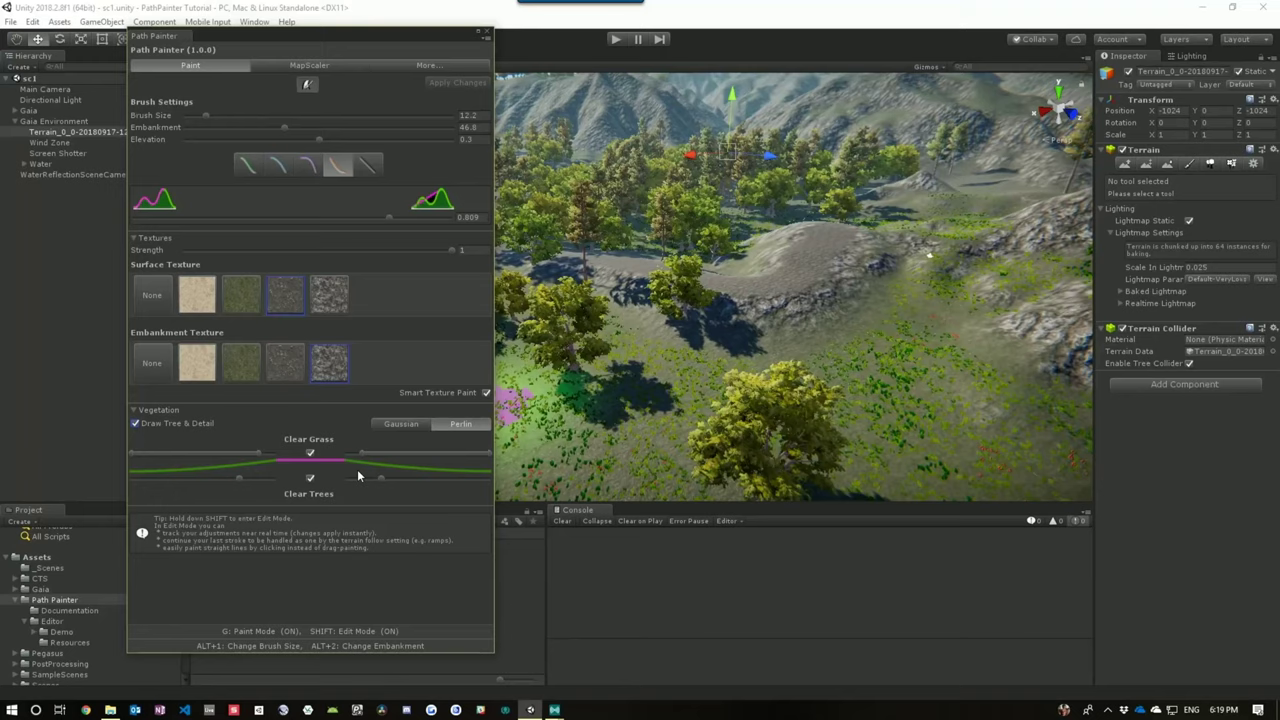
key("shift")
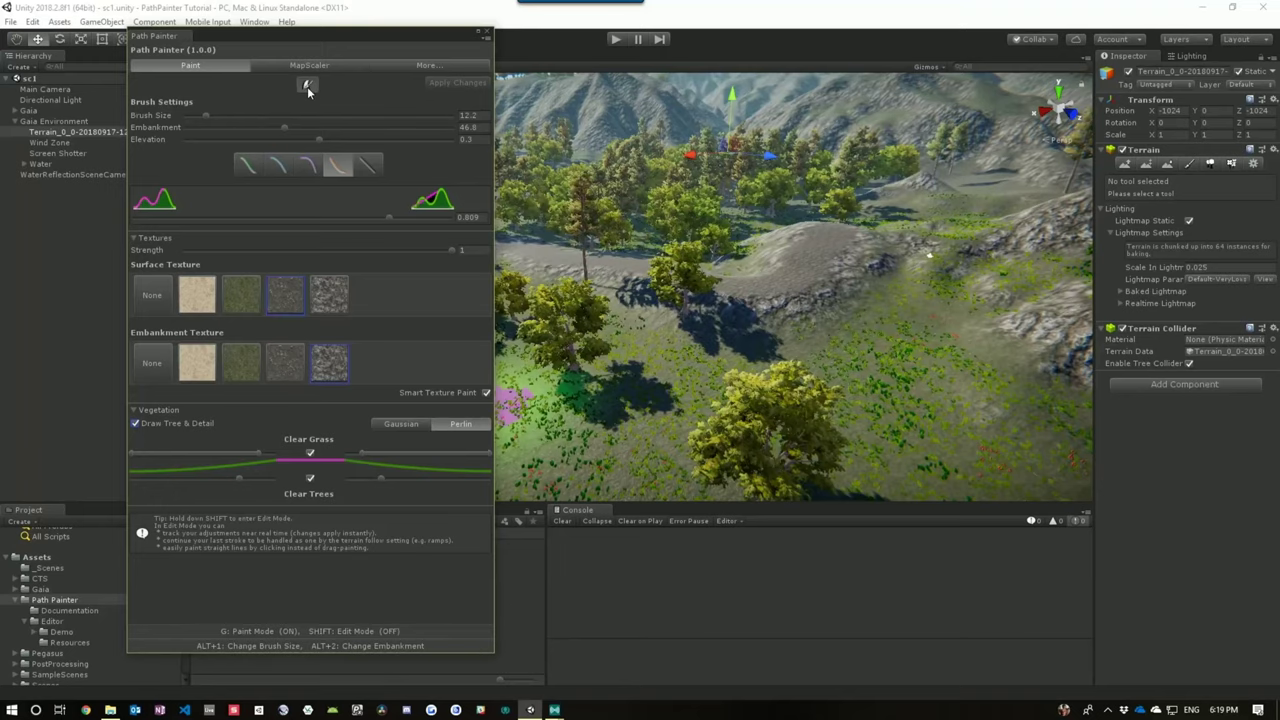
- Paint a sunken river channel across the sand using negative elevation
left_click(308, 88)
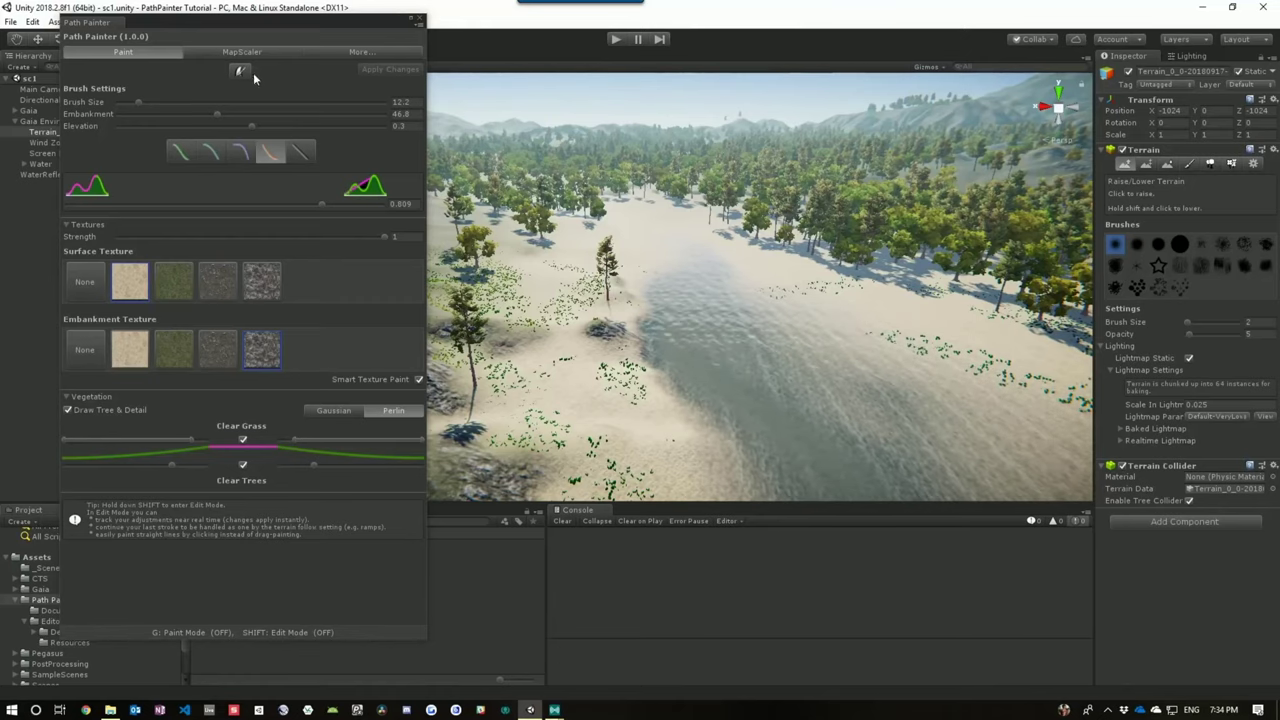
left_click(247, 76)
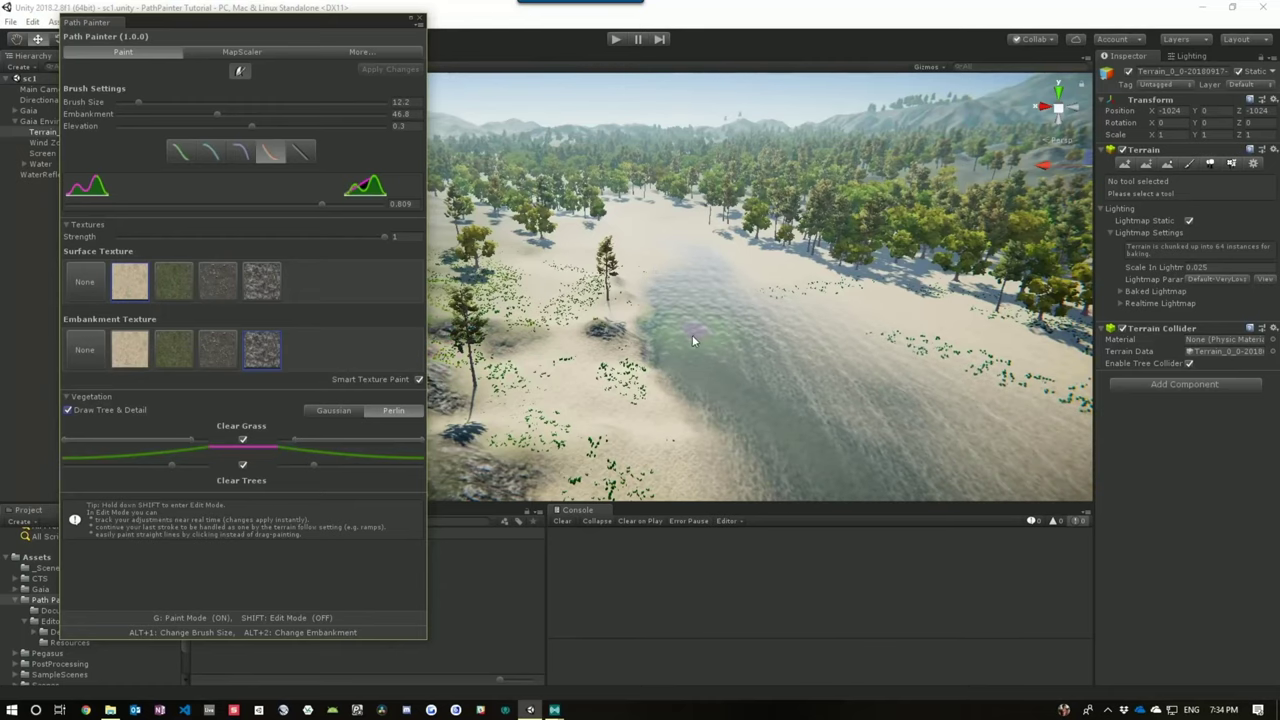
left_click(244, 124)
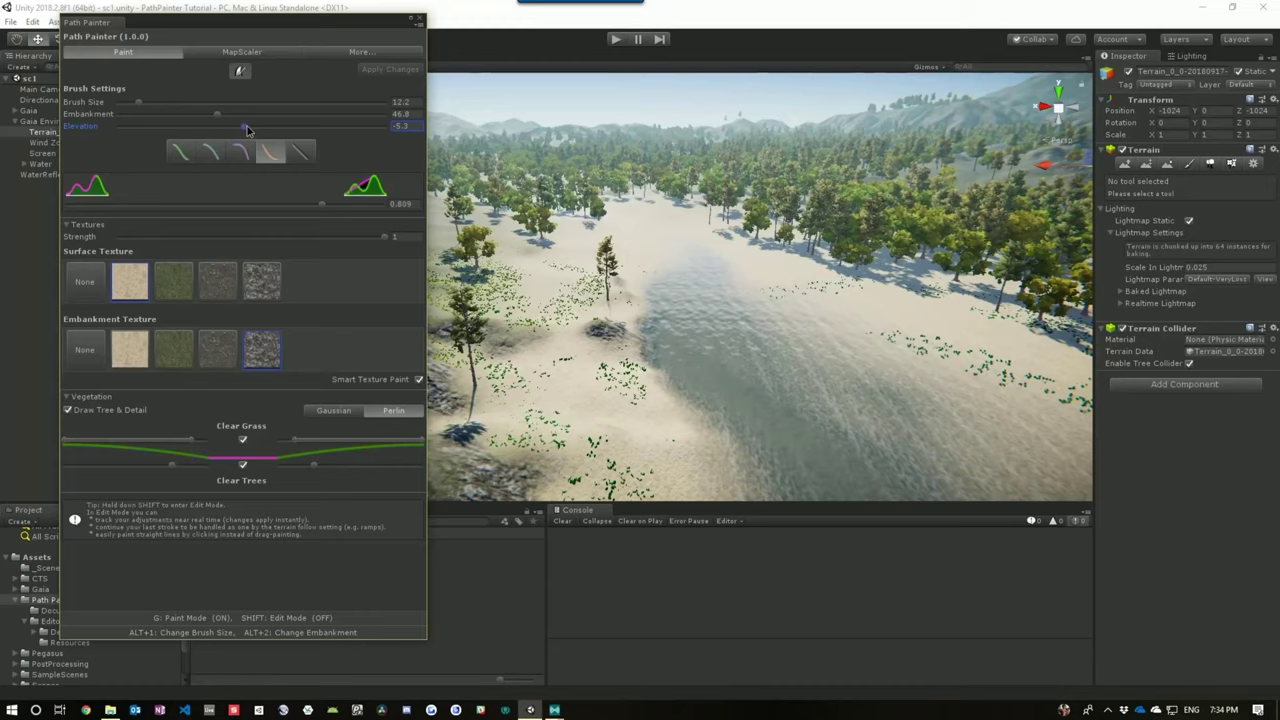
left_click(764, 408)
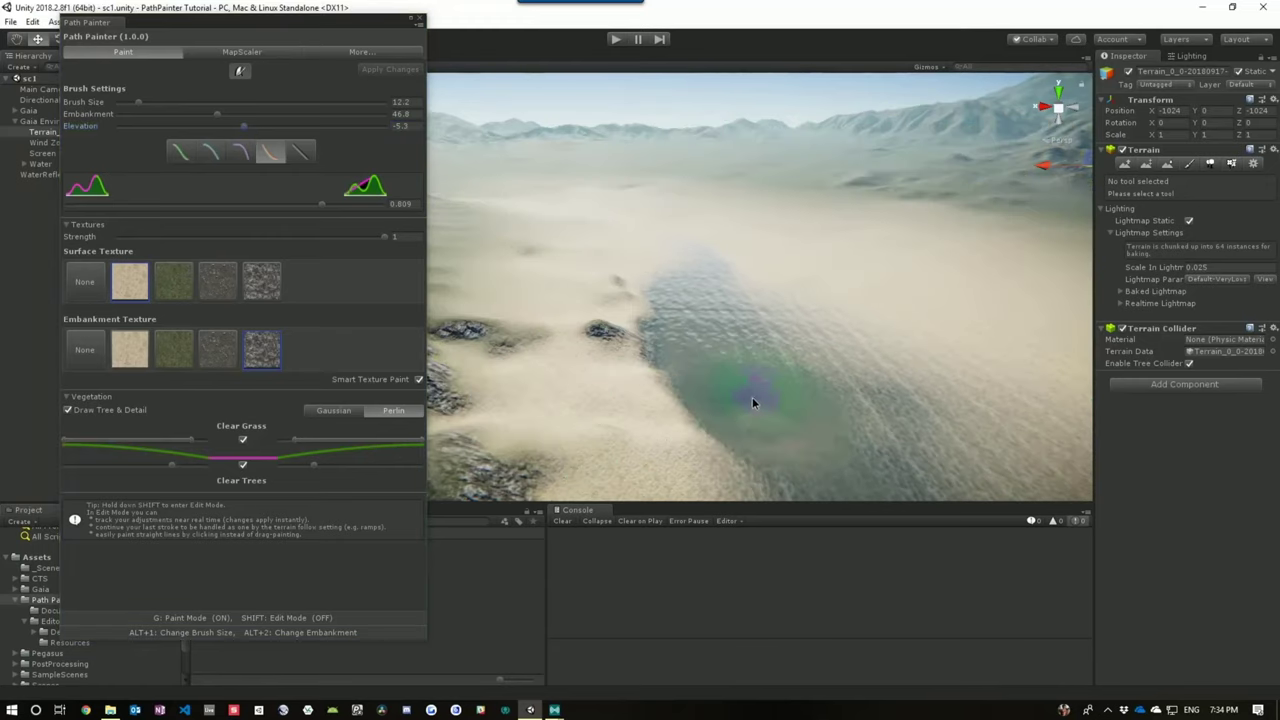
mouse_move(723, 375)
left_mouse_down()
mouse_move(690, 251)
mouse_move(617, 214)
mouse_move(539, 210)
mouse_move(538, 194)
mouse_move(517, 192)
left_mouse_up()
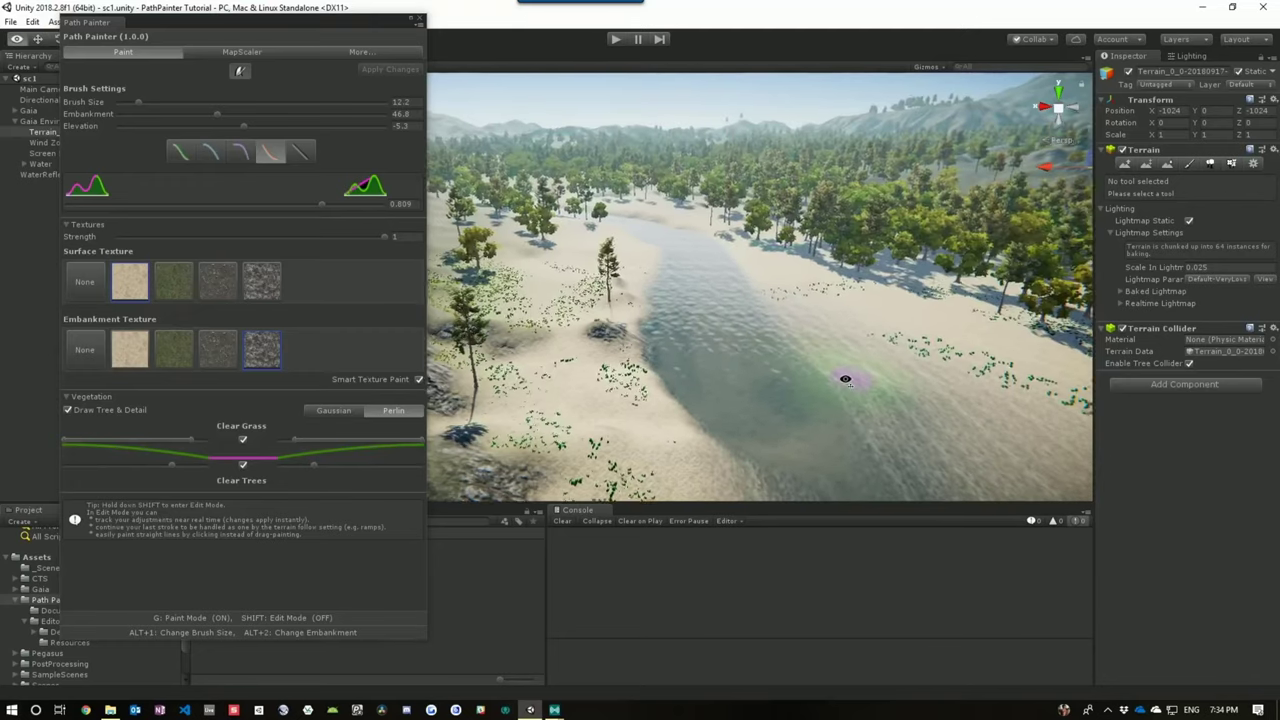
mouse_move(846, 374)
right_mouse_down()
mouse_move(862, 399)
mouse_move(800, 340)
mouse_move(806, 380)
mouse_move(937, 380)
mouse_move(600, 366)
mouse_move(571, 455)
mouse_move(577, 391)
mouse_move(538, 388)
mouse_move(526, 357)
mouse_move(520, 366)
mouse_move(520, 400)
mouse_move(556, 440)
mouse_move(726, 429)
mouse_move(743, 415)
right_mouse_up()
key("g")
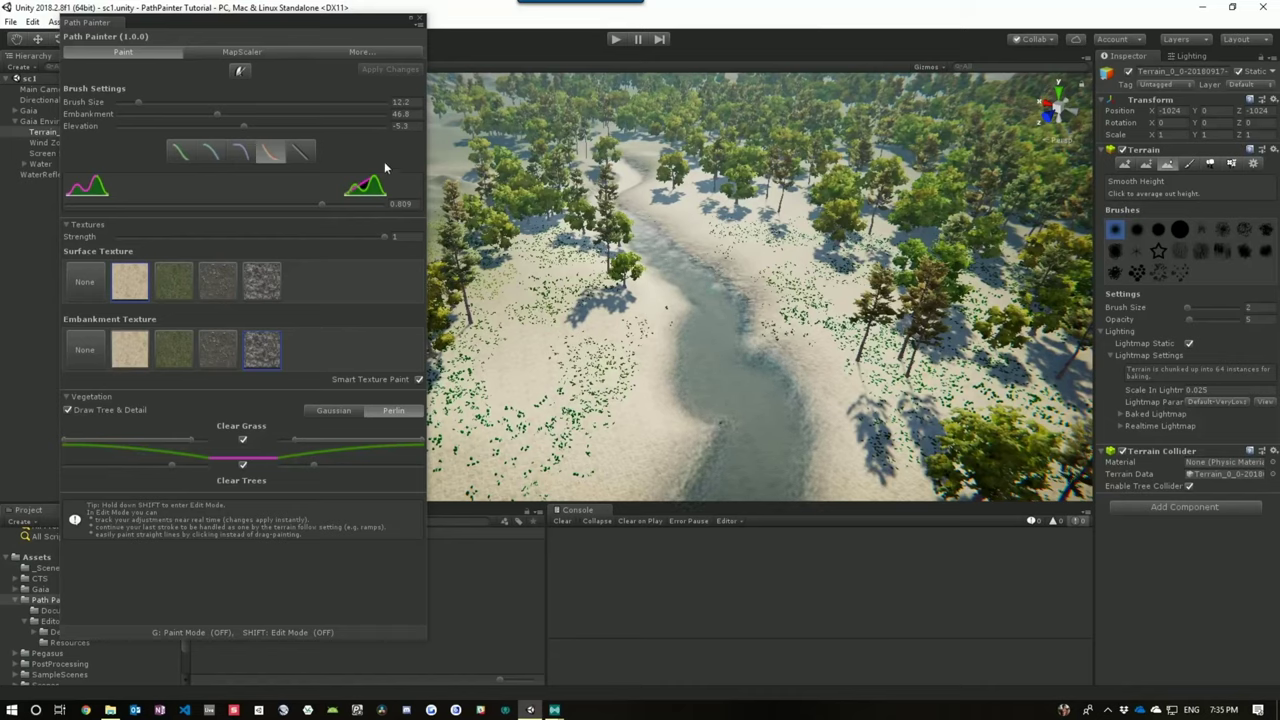
- Tweak the river's brush size, embankment, depth (-7.4) and curve strength
left_click(140, 102, "shift")
left_click_drag(142, 105, 158, 106, "shift")
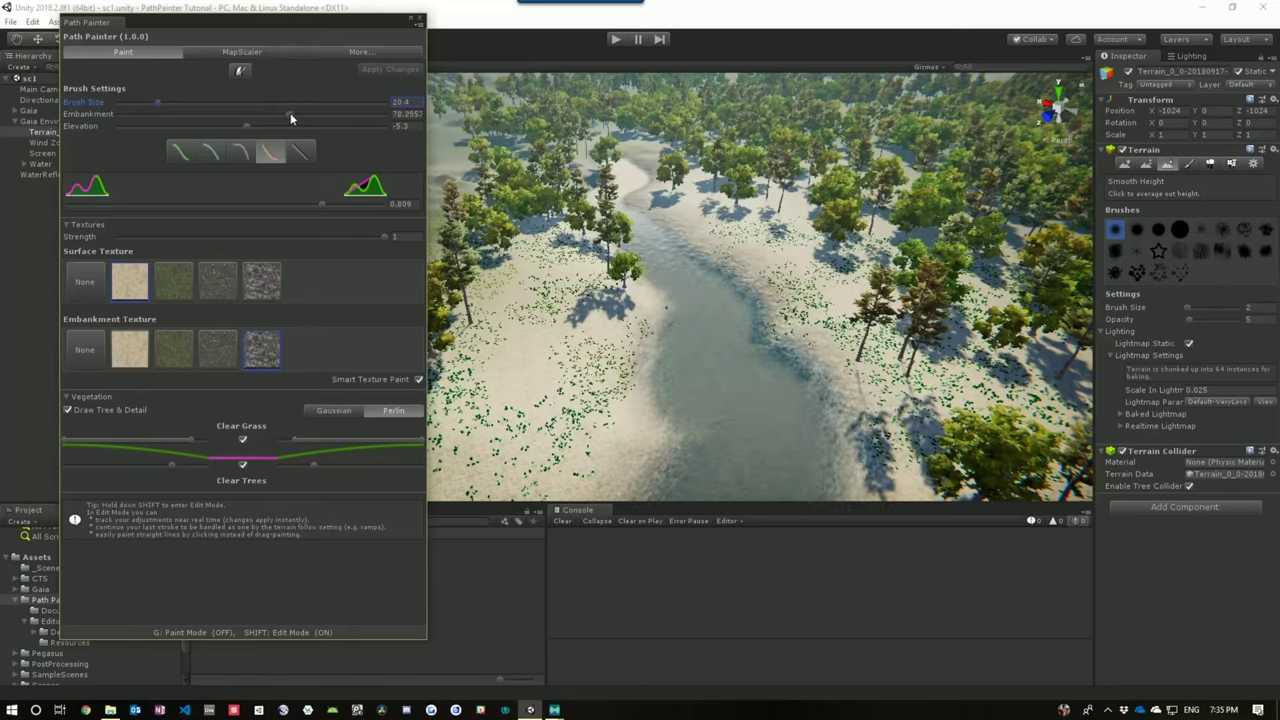
left_click(285, 118)
mouse_move(285, 118)
left_mouse_down()
mouse_move(208, 116)
mouse_move(268, 119)
left_mouse_up()
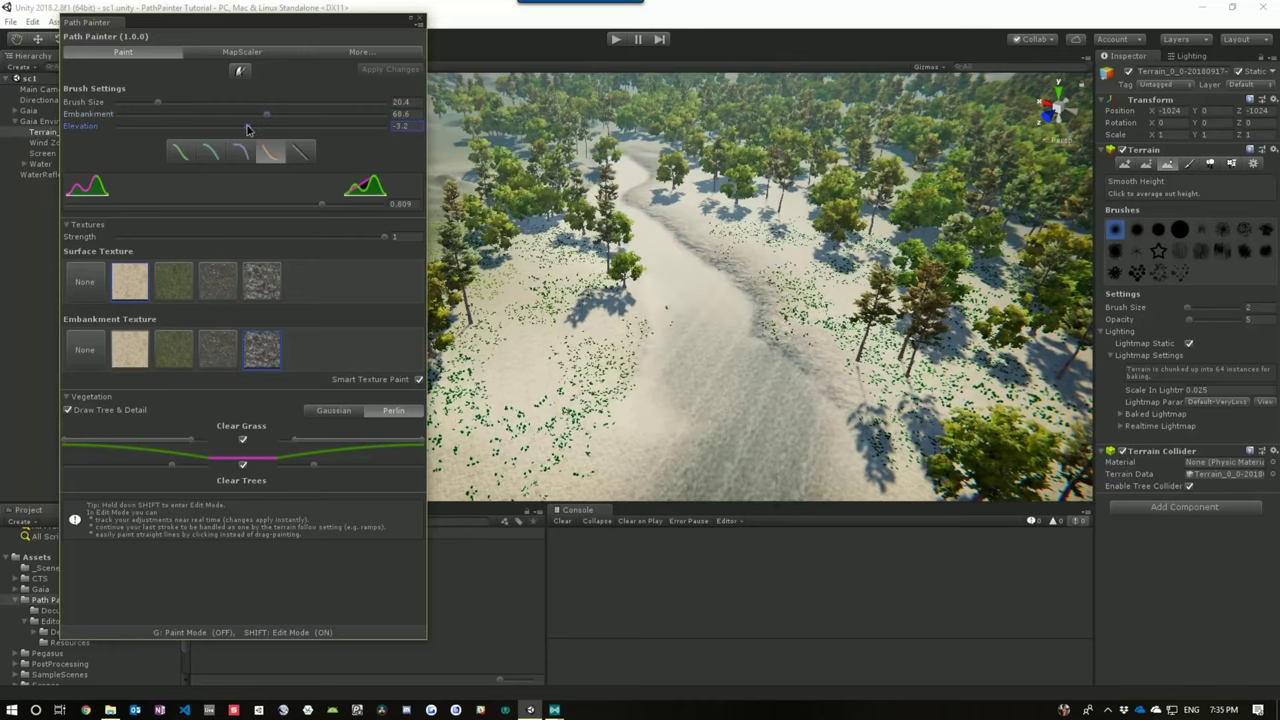
left_click_drag(246, 127, 243, 128)
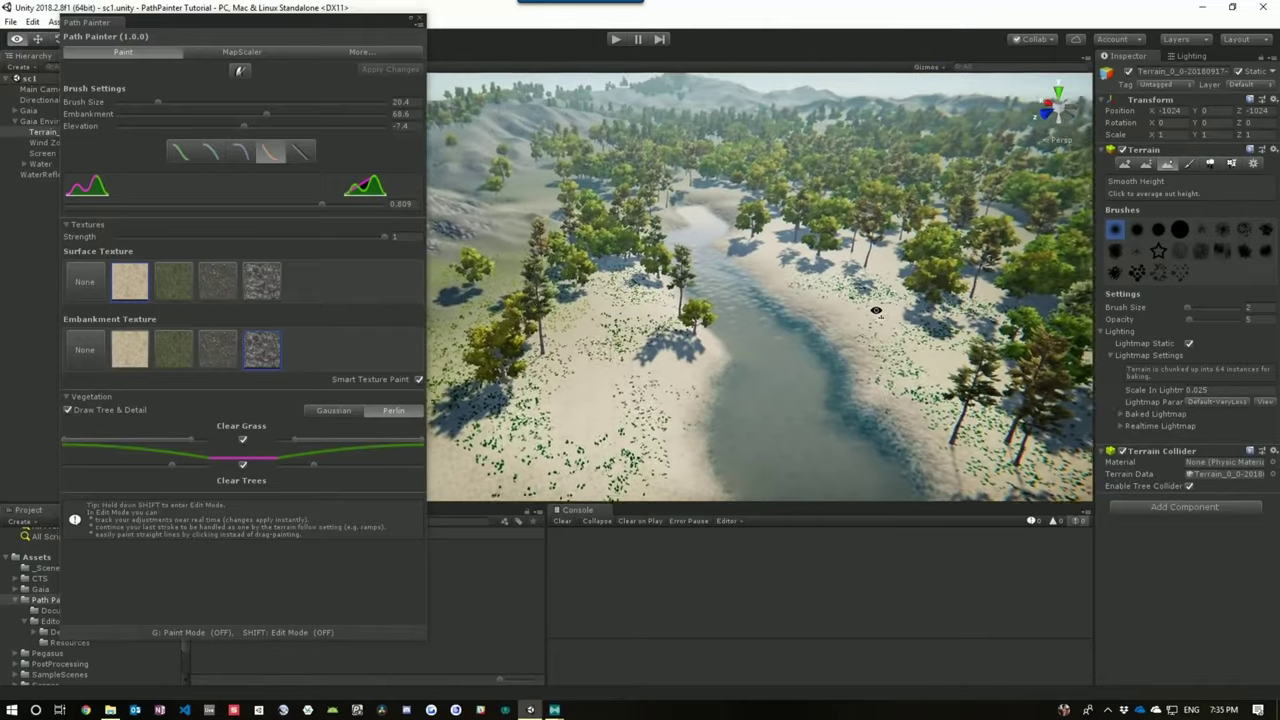
left_click_drag(876, 311, 722, 313, "alt")
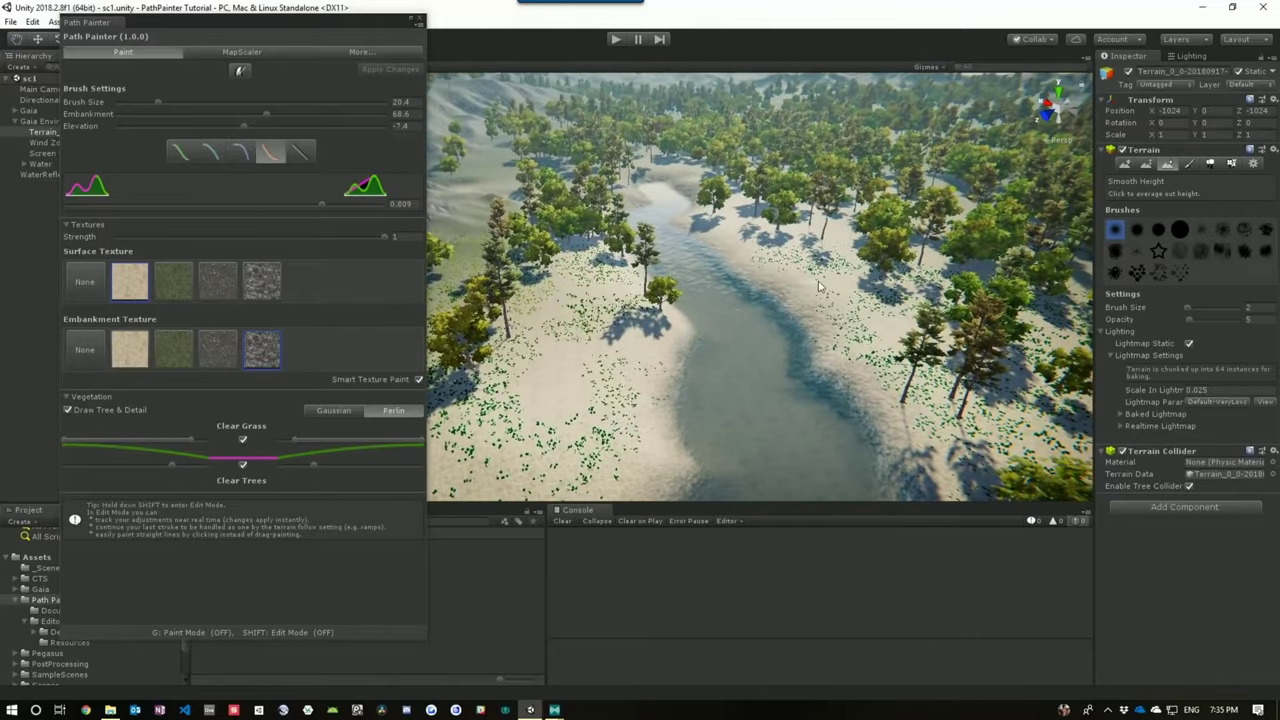
left_click_drag(553, 302, 793, 289, "alt")
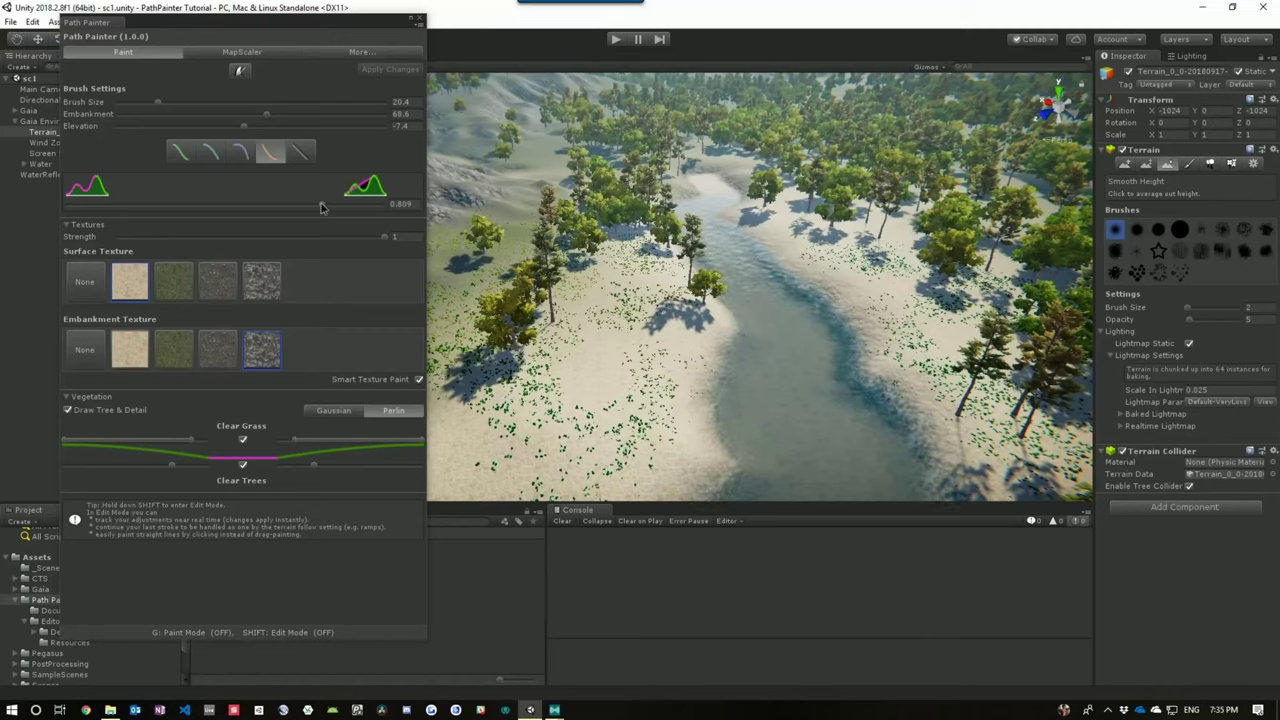
left_click_drag(322, 204, 179, 209)
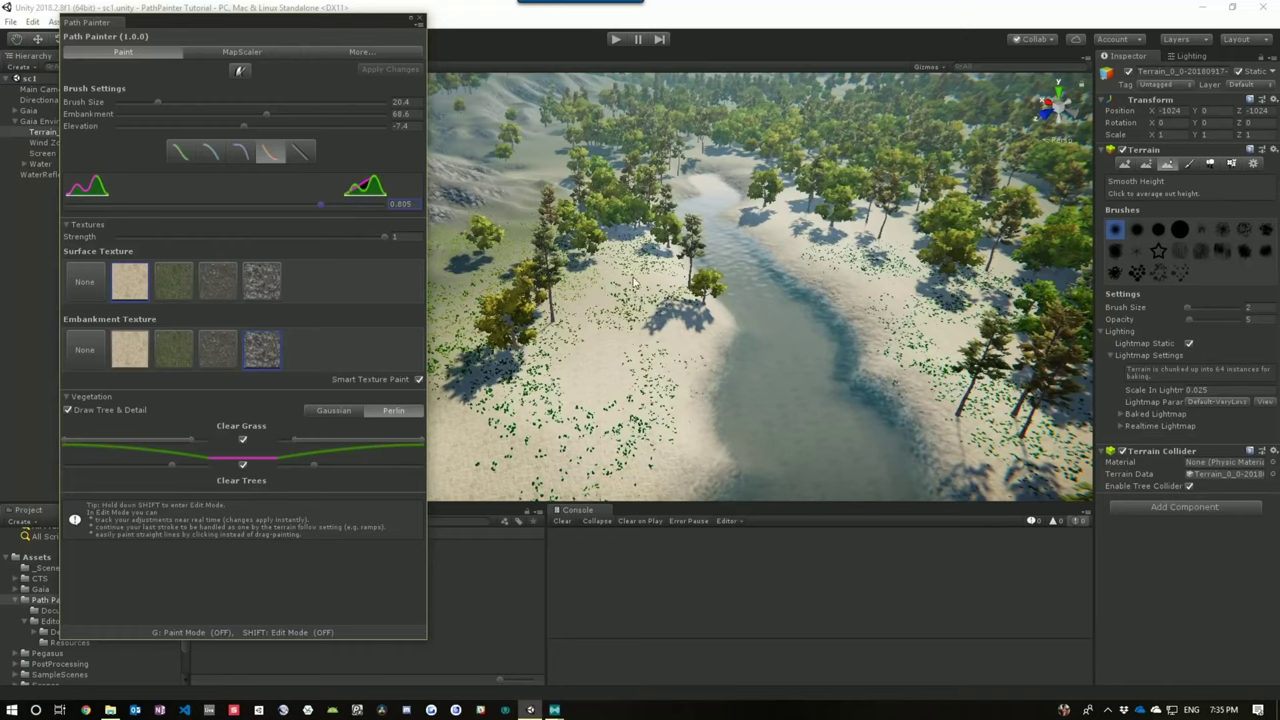
mouse_move(633, 284)
right_mouse_down()
mouse_move(318, 351)
mouse_move(676, 328)
right_mouse_up()
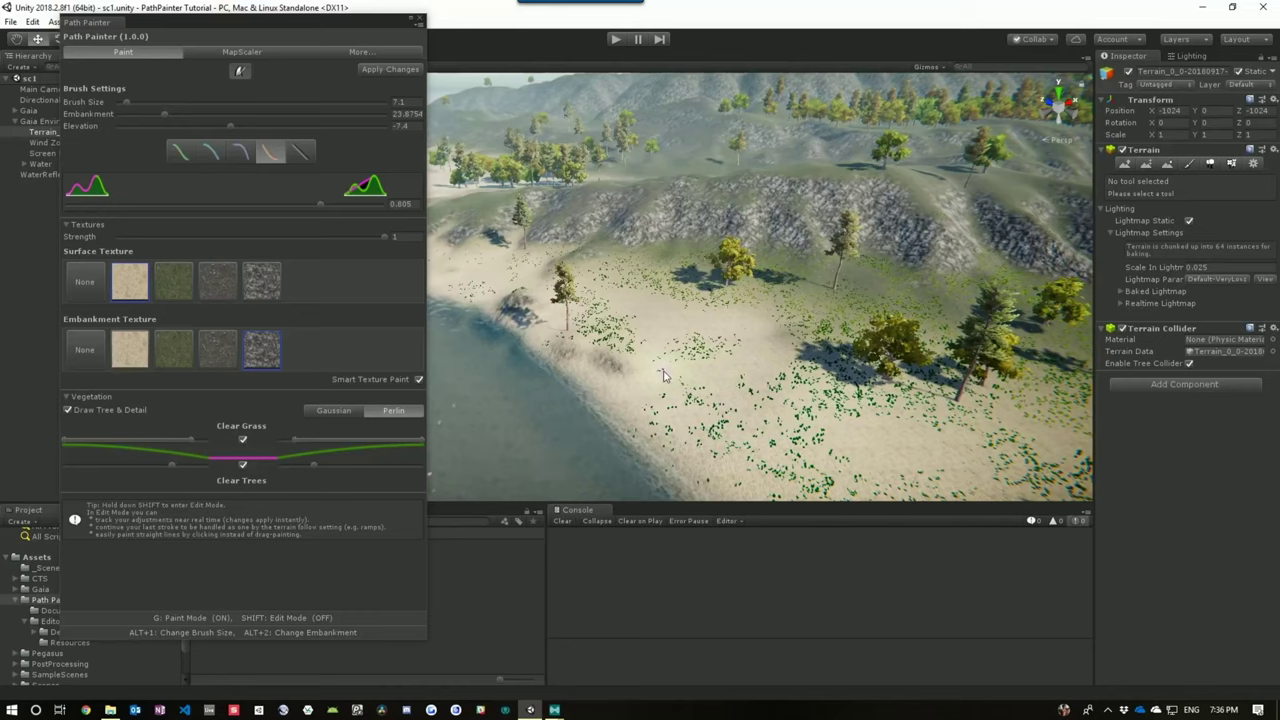
- Raise the elevation and paint a raised path ridge along the beach
left_click(128, 102)
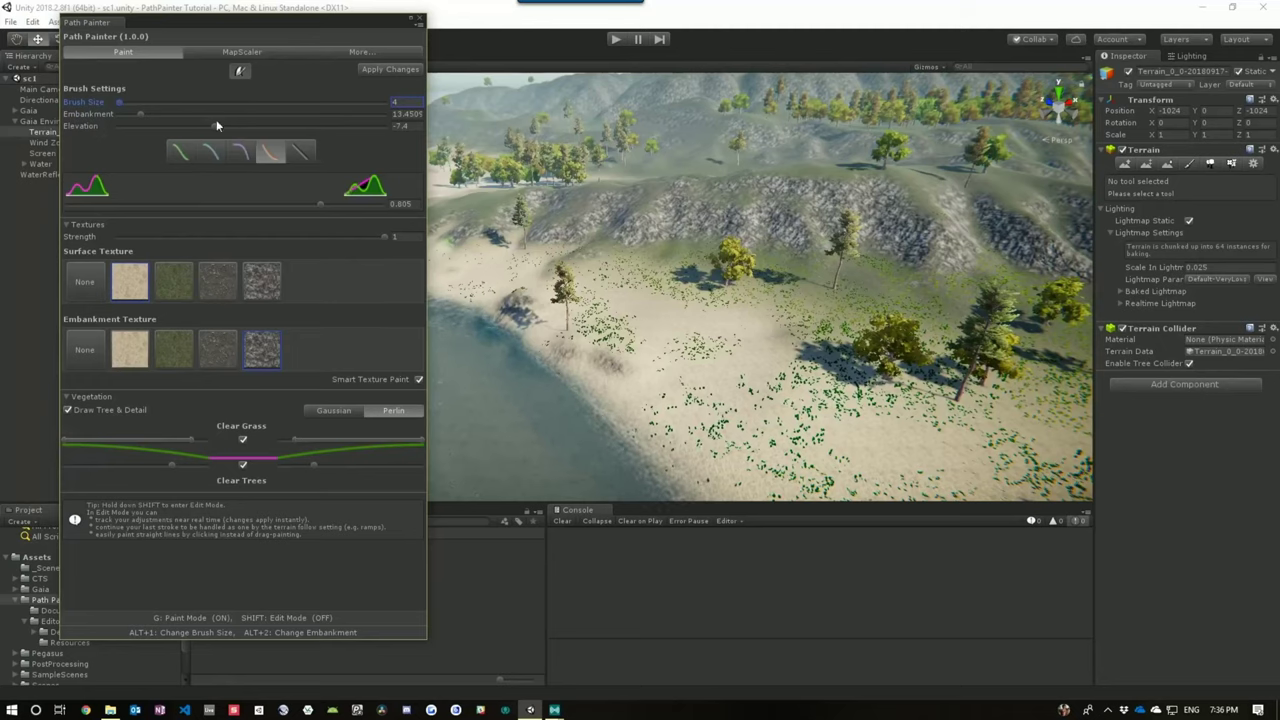
left_click_drag(213, 128, 266, 130)
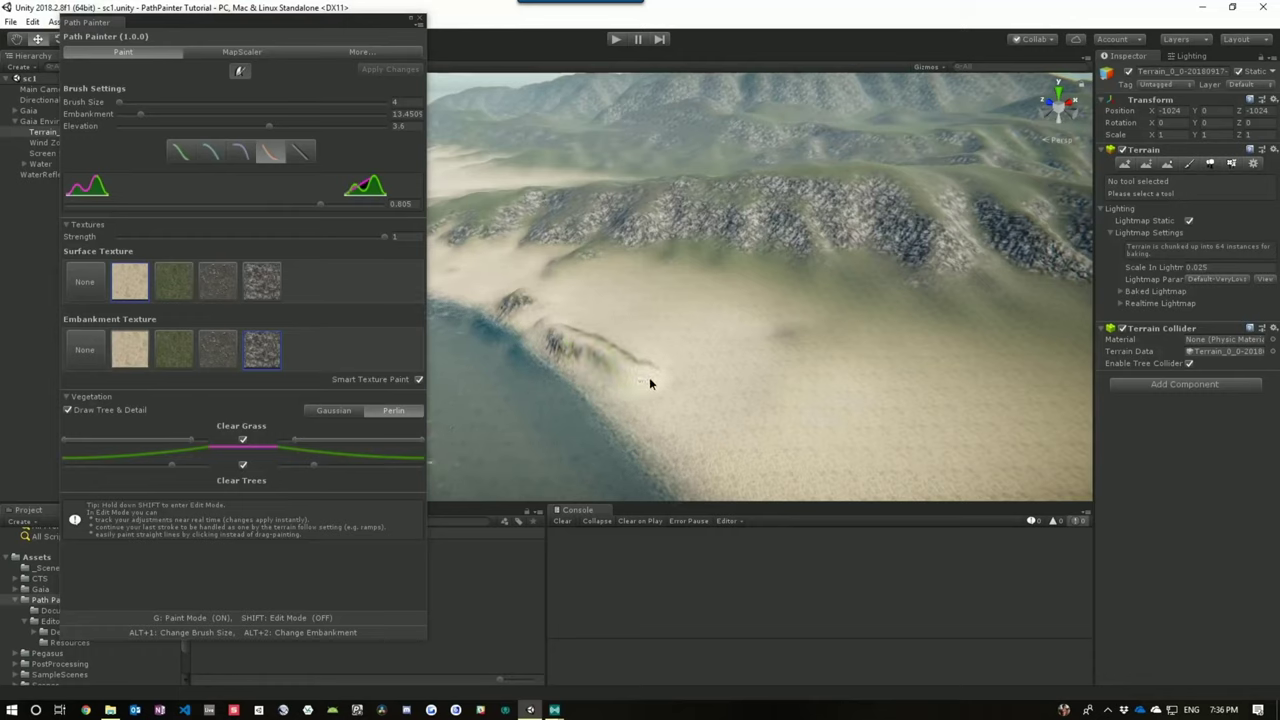
left_click_drag(676, 408, 708, 434)
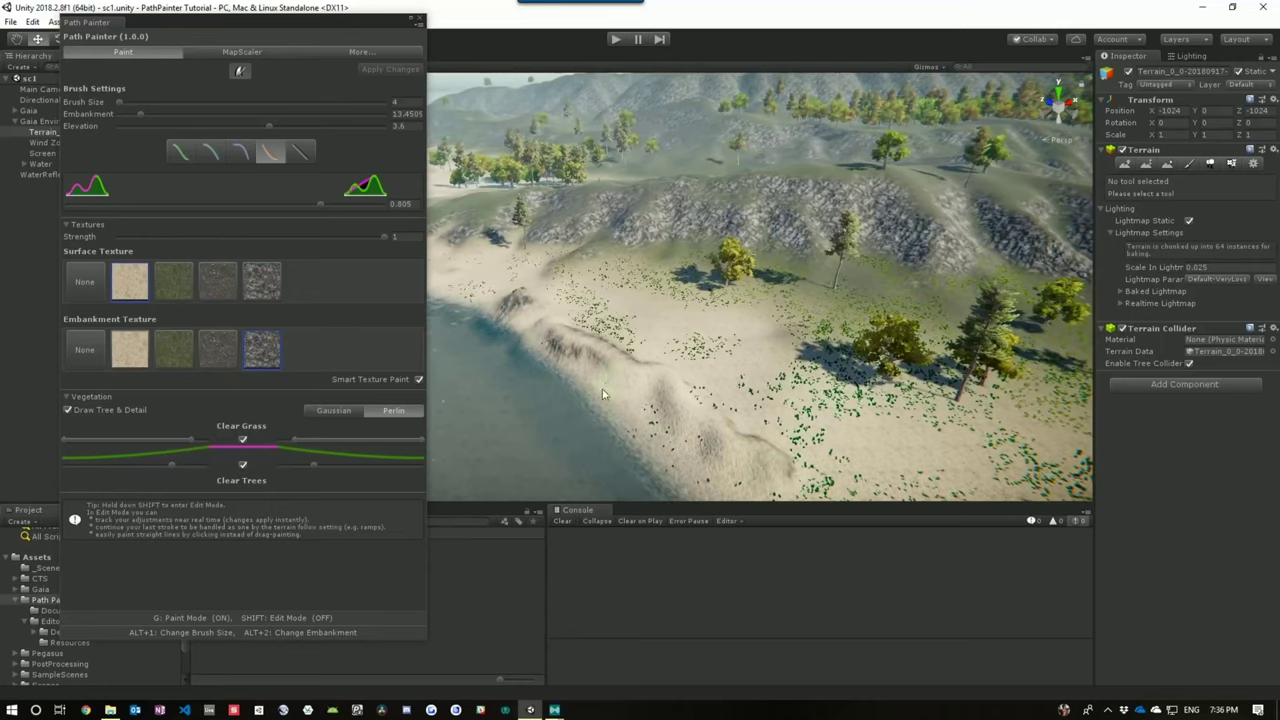
right_click_drag(768, 469, 656, 370)
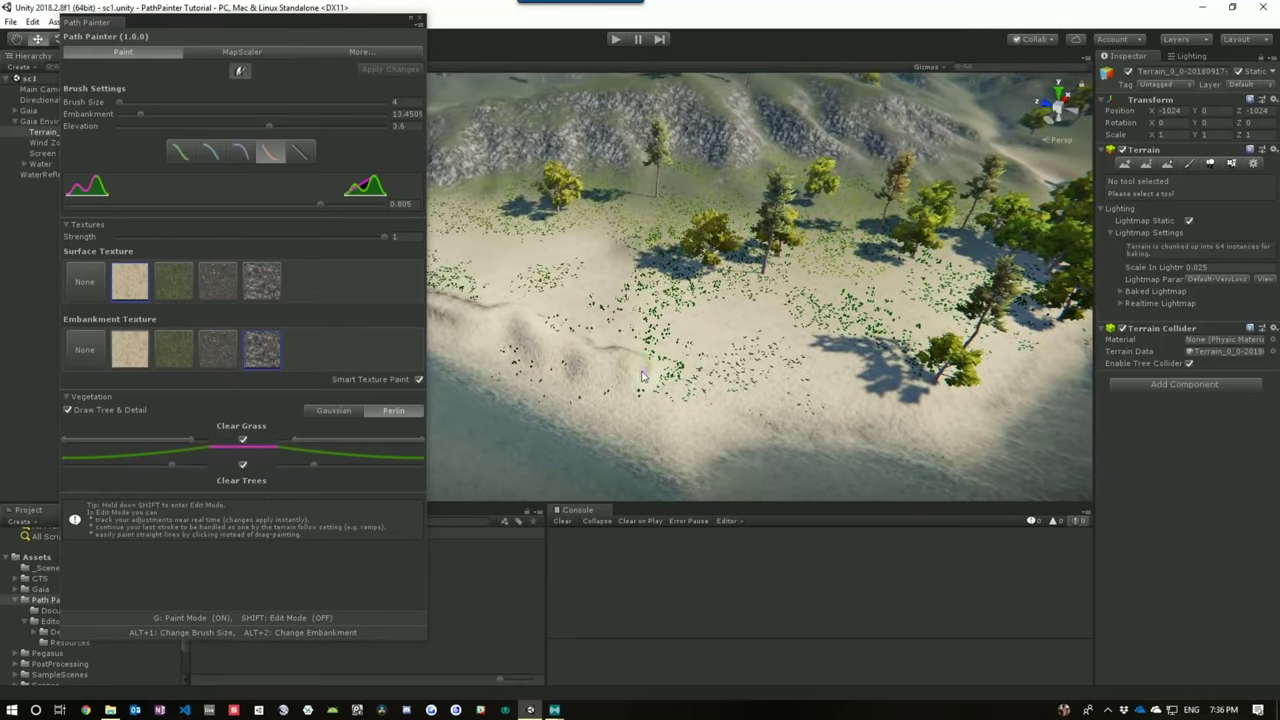
left_click(647, 376)
mouse_move(647, 376)
left_mouse_down()
mouse_move(842, 384)
mouse_move(909, 362)
mouse_move(955, 311)
mouse_move(1020, 300)
mouse_move(1064, 274)
left_mouse_up()
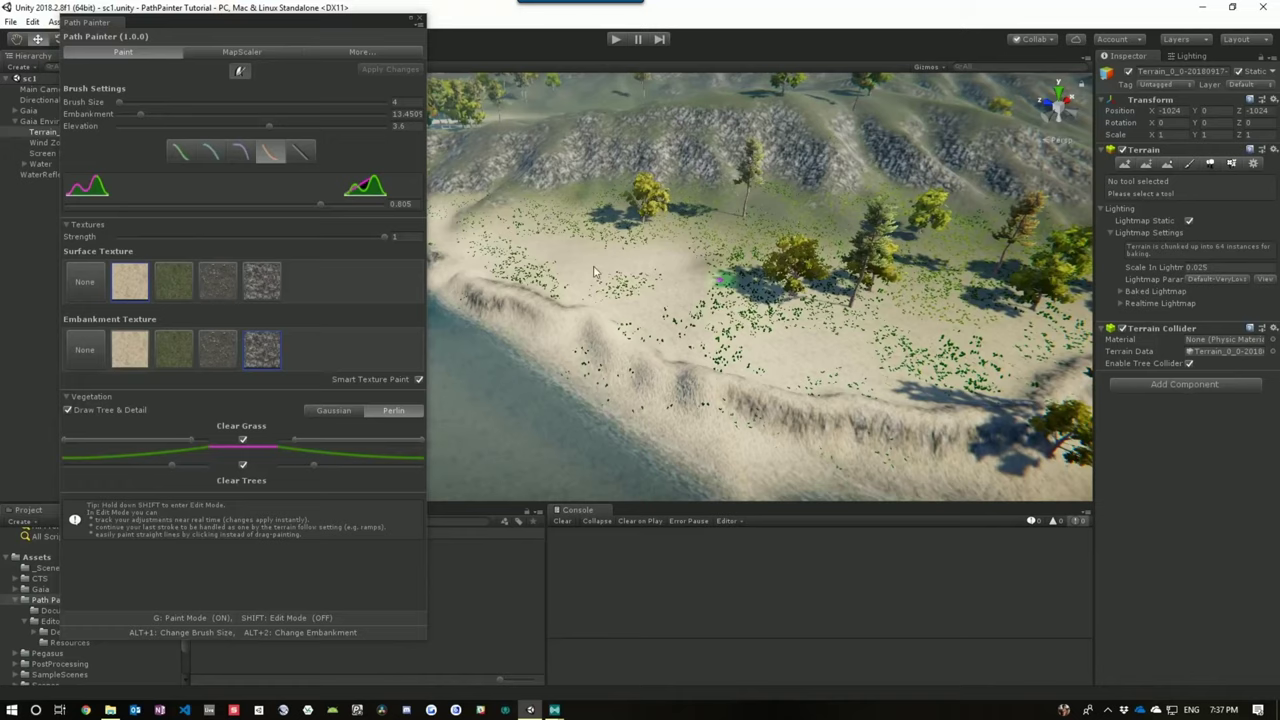
left_click_drag(267, 130, 263, 130, "shift")
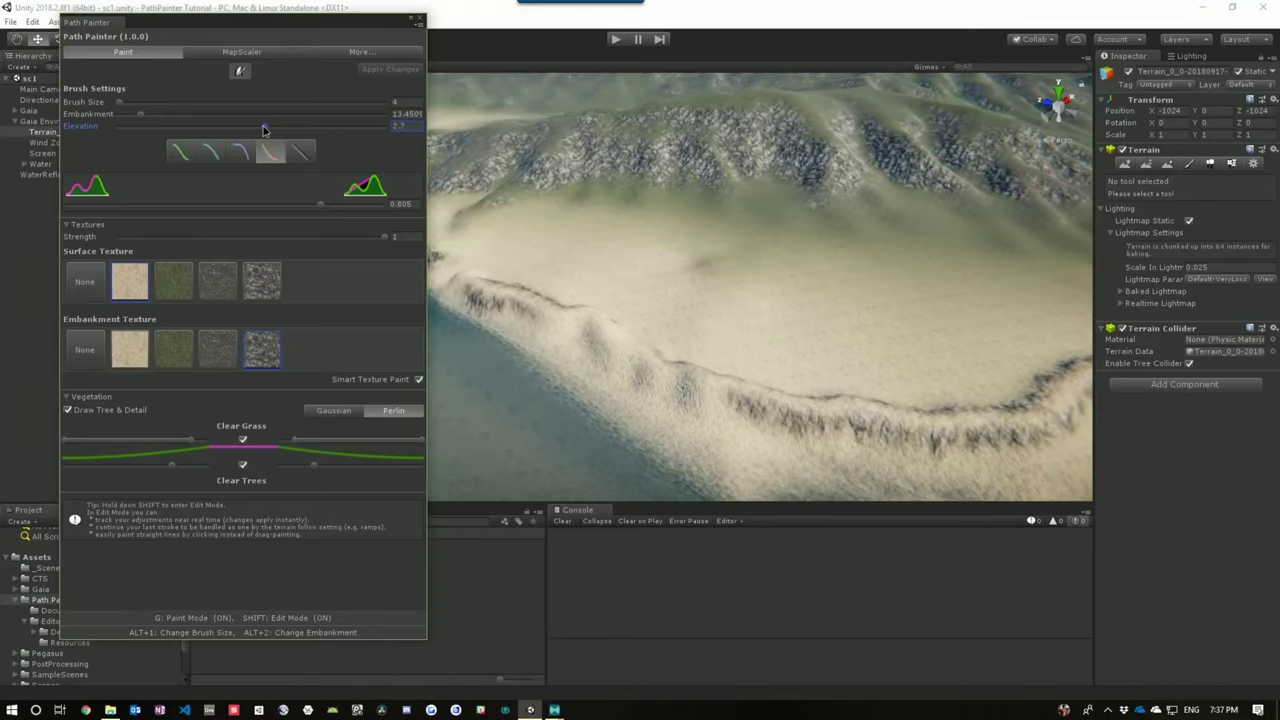
right_click_drag(626, 341, 604, 326)
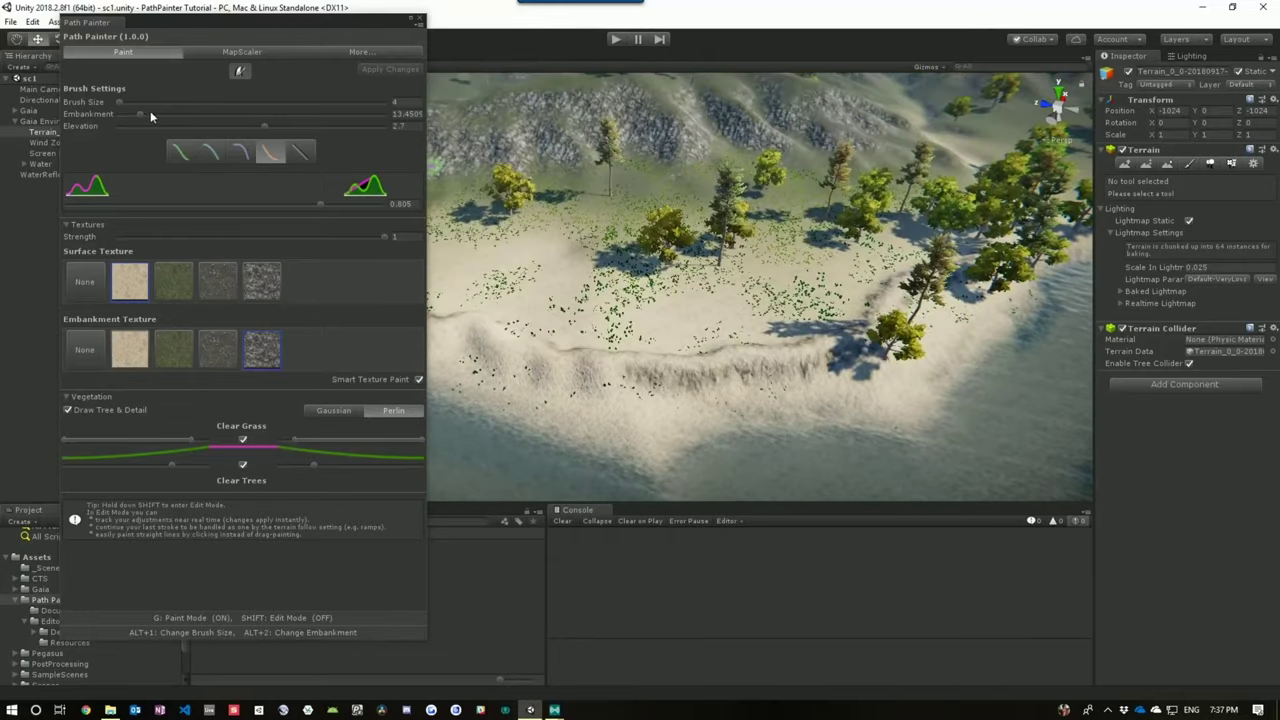
- Set embankment 10, elevation 4.1 and falloff 0.212, toggling Edit Mode to preview
key("shift")
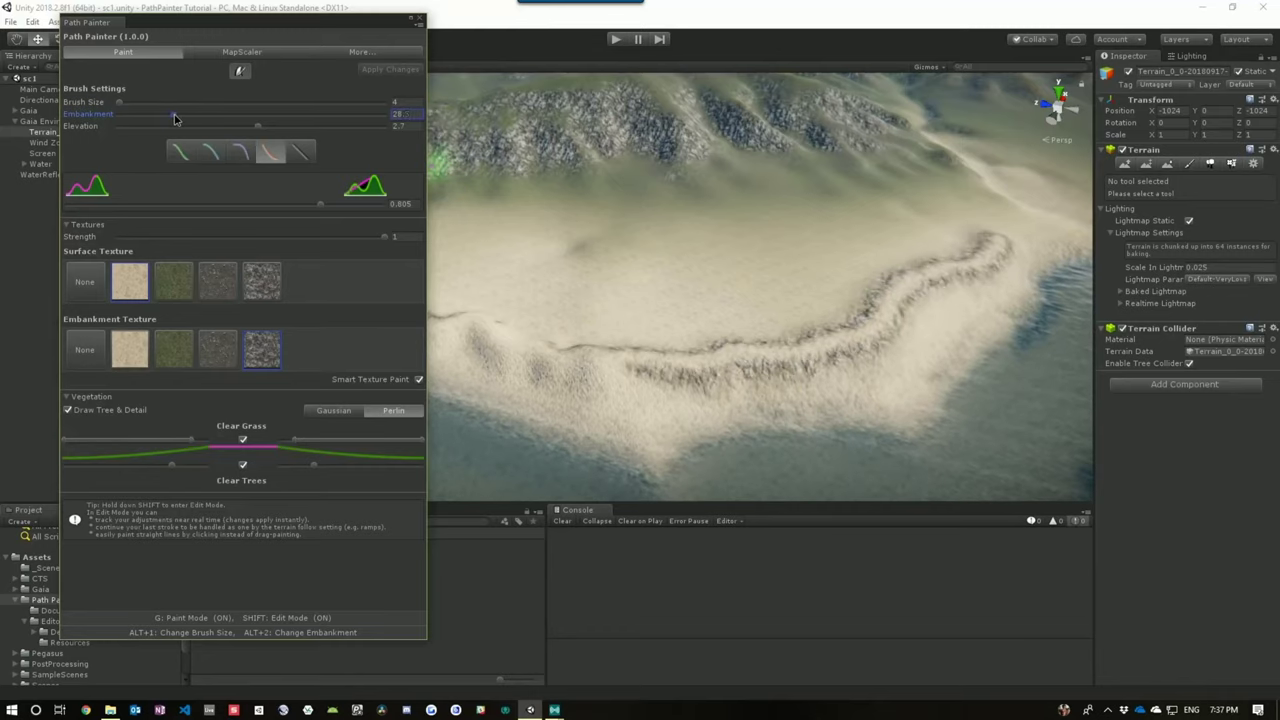
left_click_drag(155, 118, 133, 113)
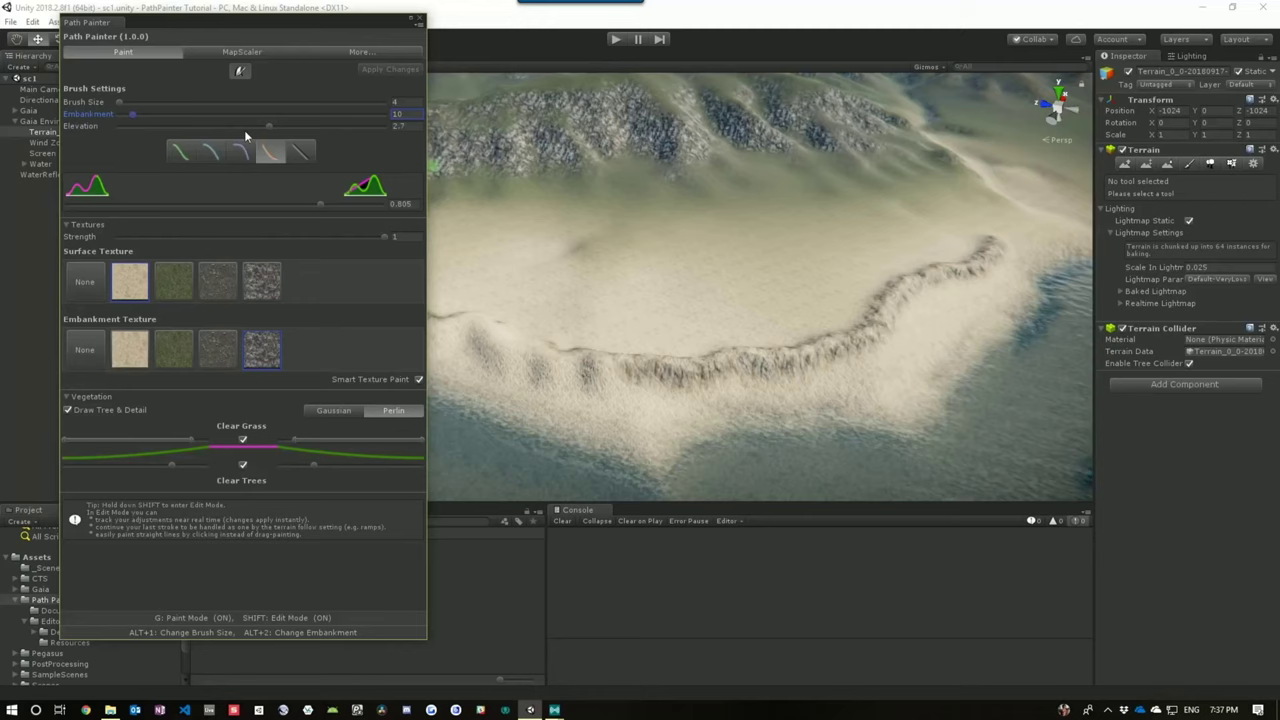
key("shift")
left_click_drag(270, 130, 278, 130)
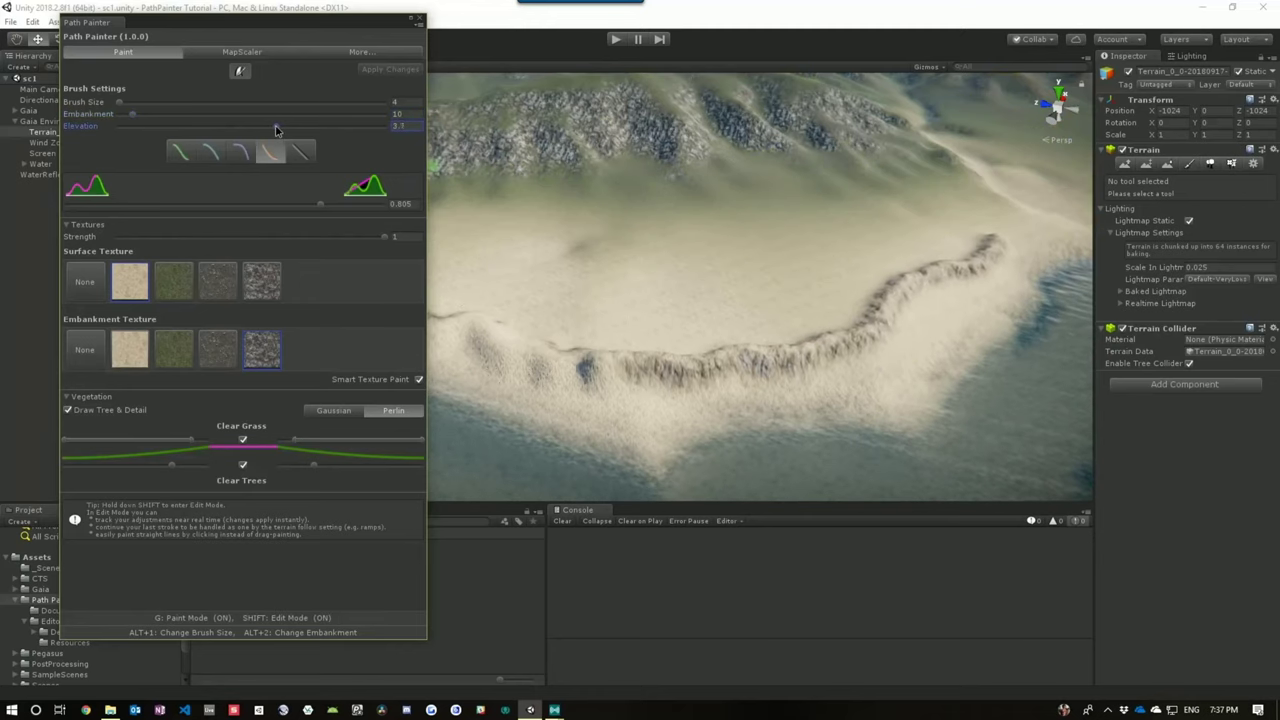
key("shift")
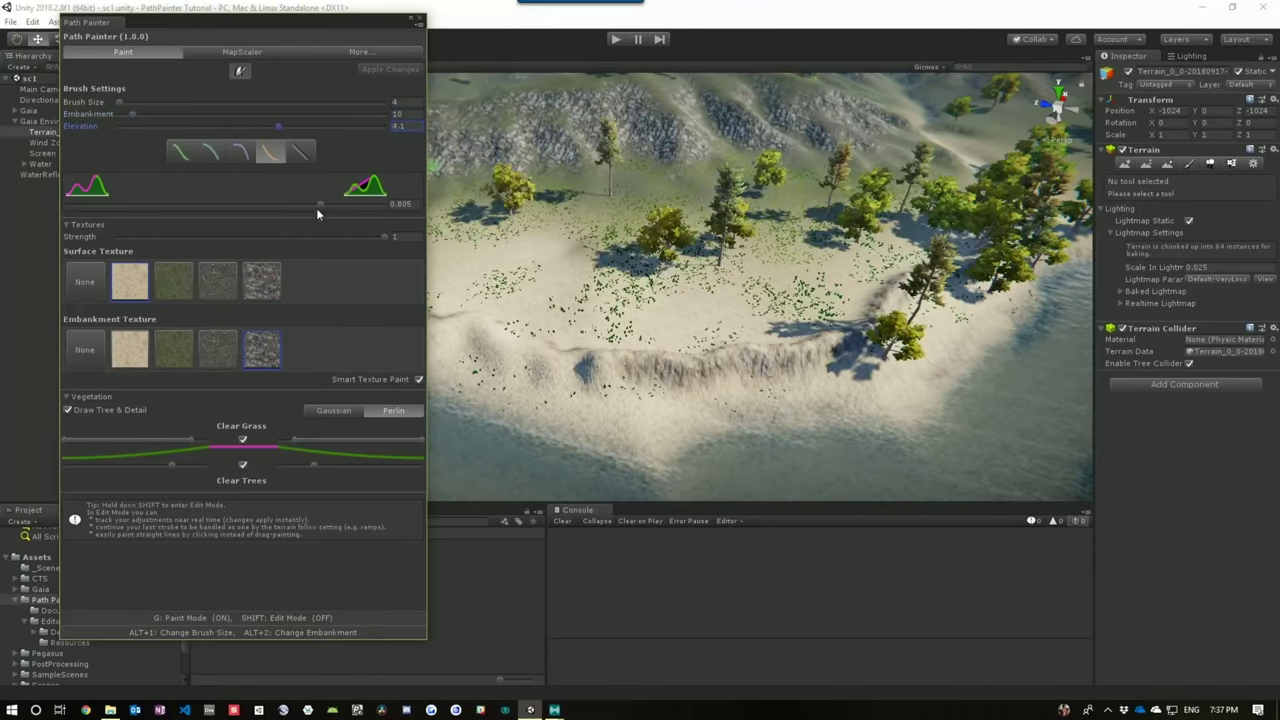
key("shift")
left_click_drag(318, 204, 105, 197)
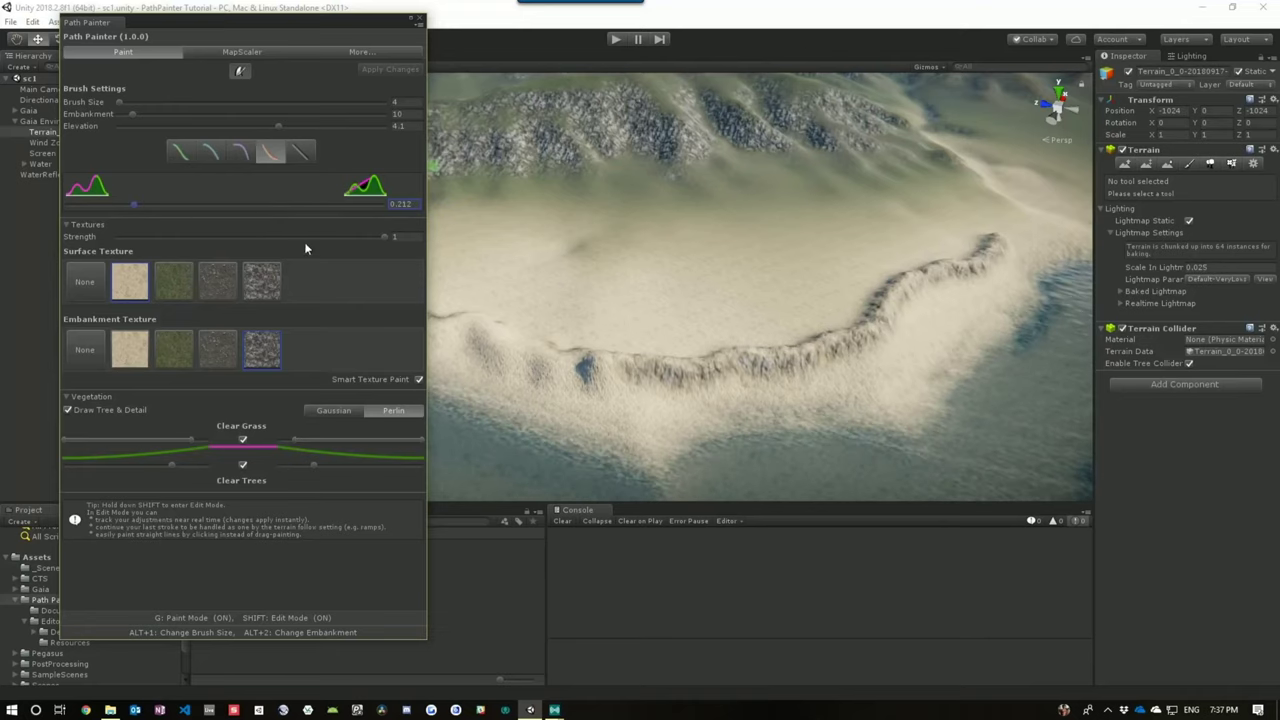
key("shift")
key("shift")
- Restore Textures Strength to 1 while toggling the vegetation preview
left_click_drag(384, 238, 265, 238)
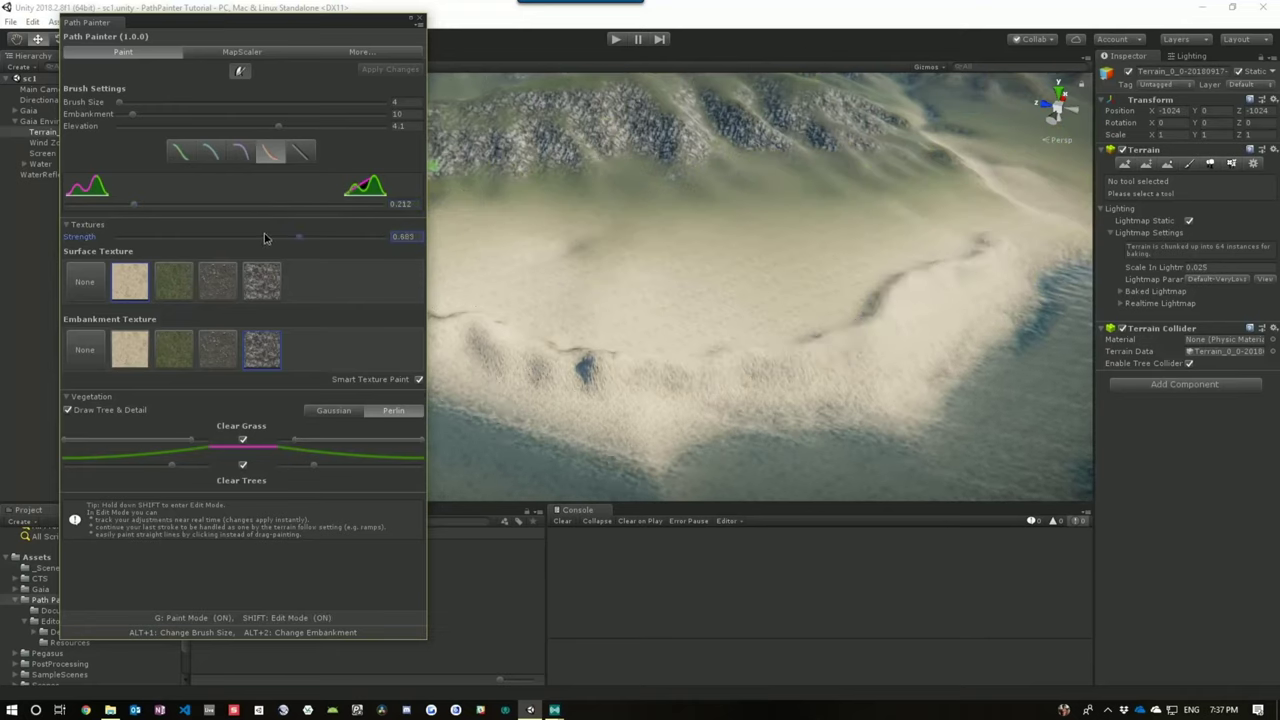
left_click_drag(351, 241, 413, 242)
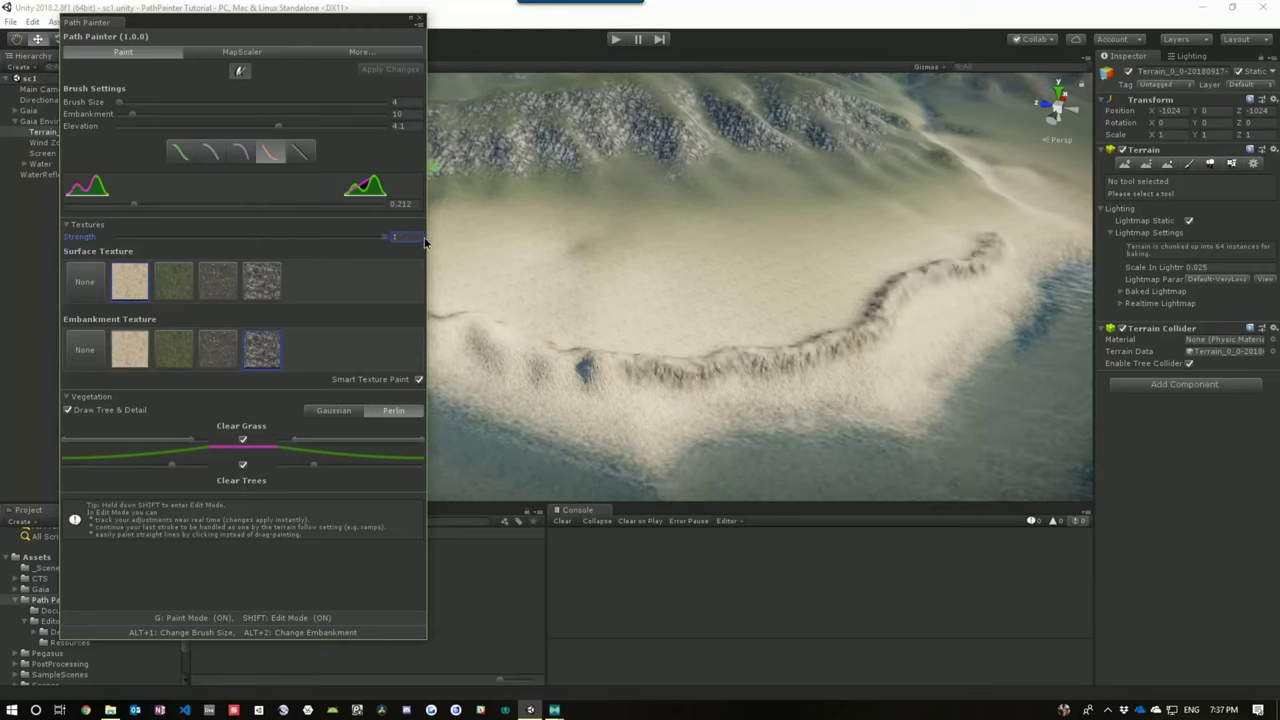
key("shift")
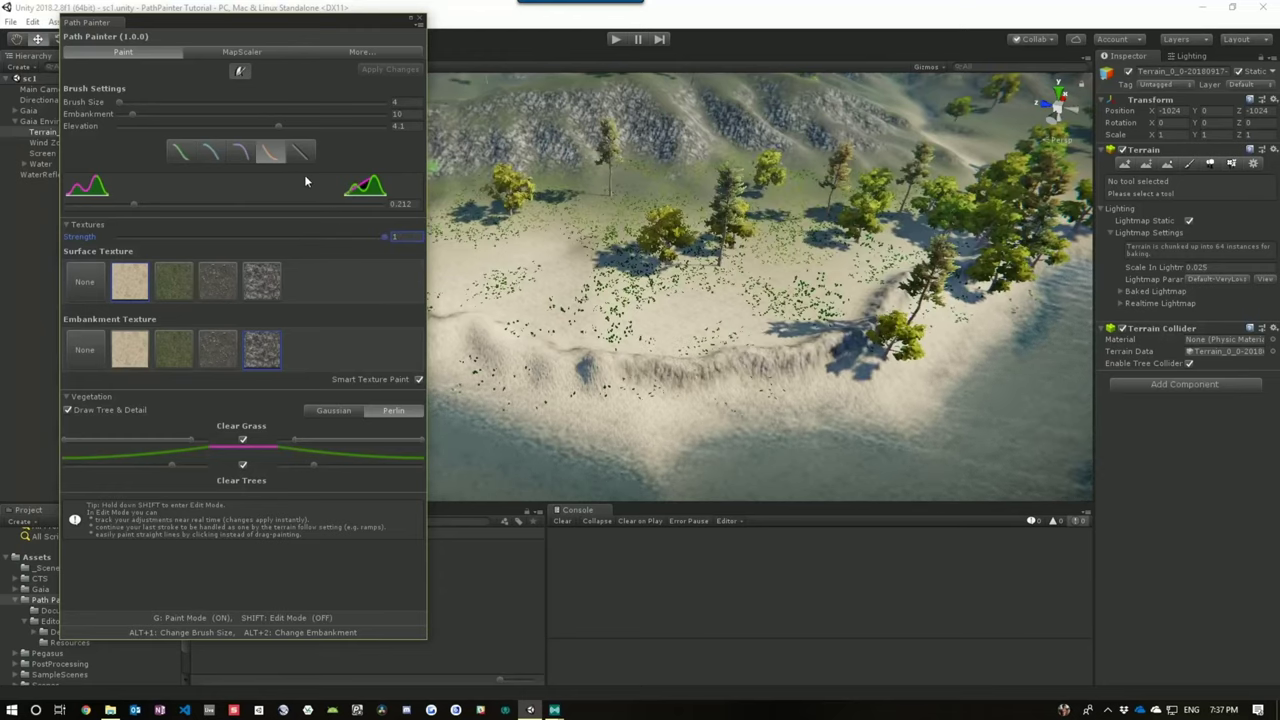
key("shift")
- Cycle the embankment curve presets to the linear one, then undo the painted ridge
left_click(239, 153)
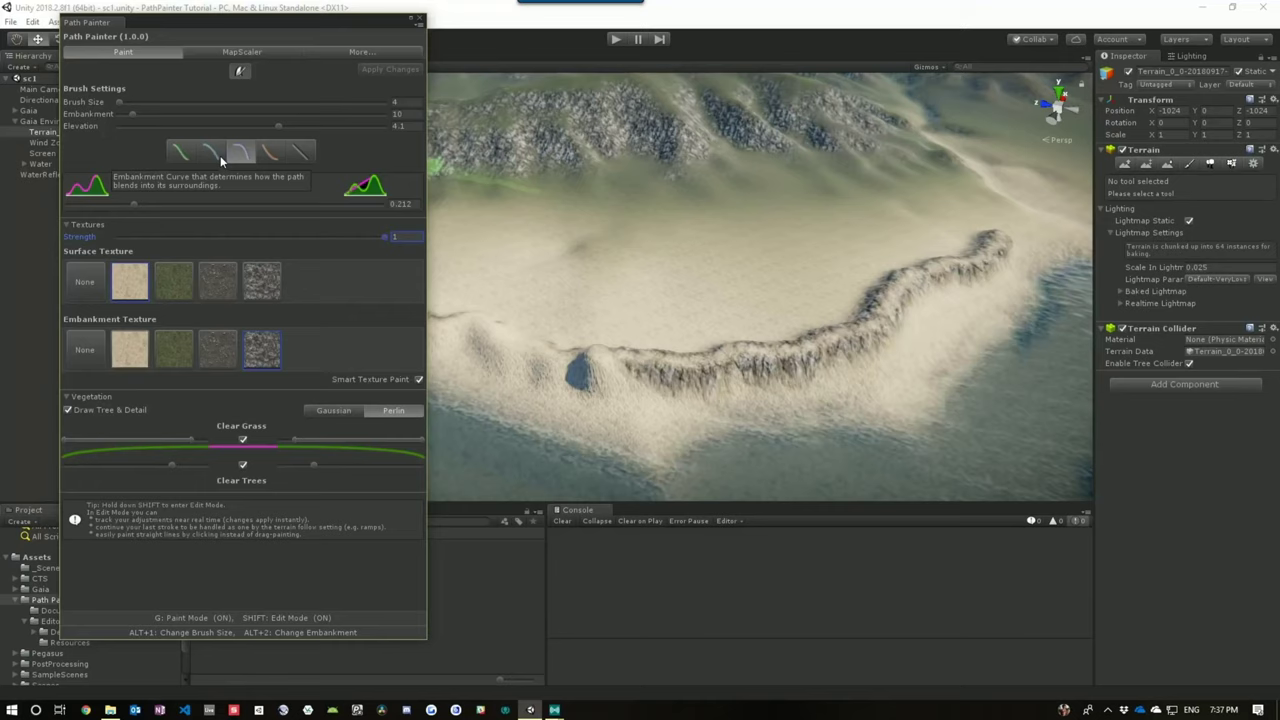
left_click(211, 155)
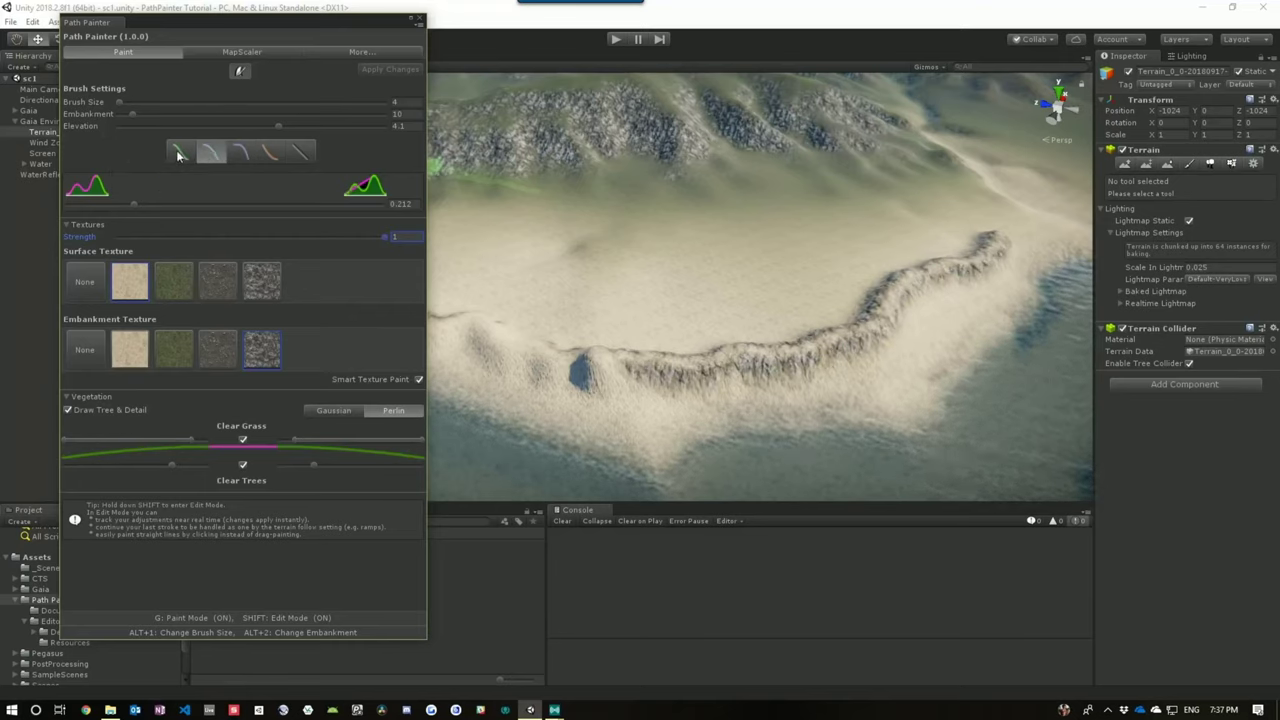
left_click(178, 155)
left_click(240, 153)
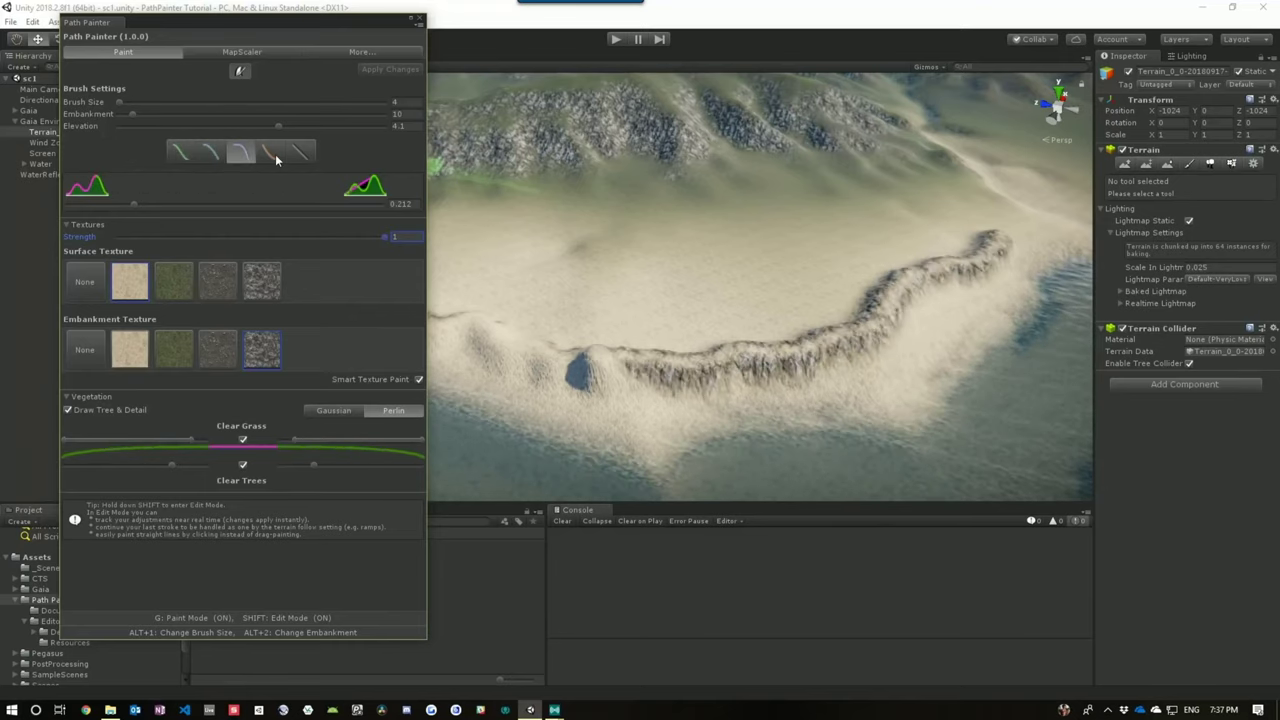
left_click(275, 154)
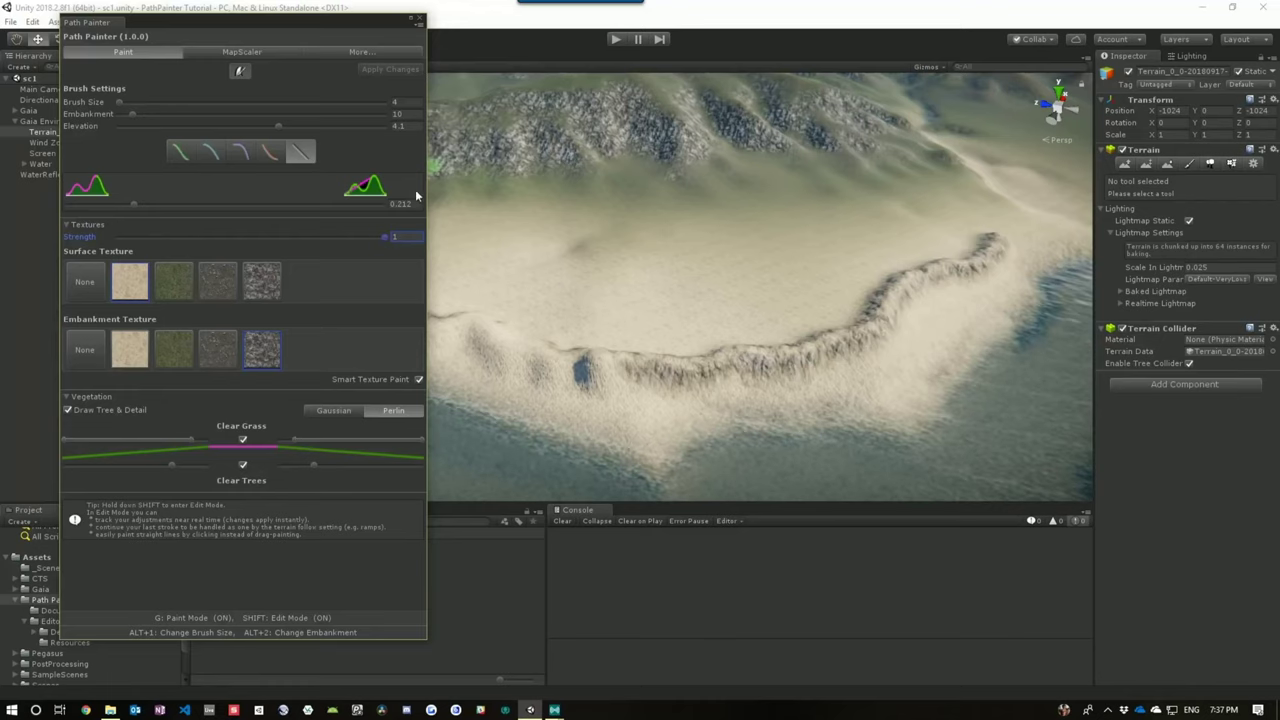
right_click_drag(615, 214, 585, 222)
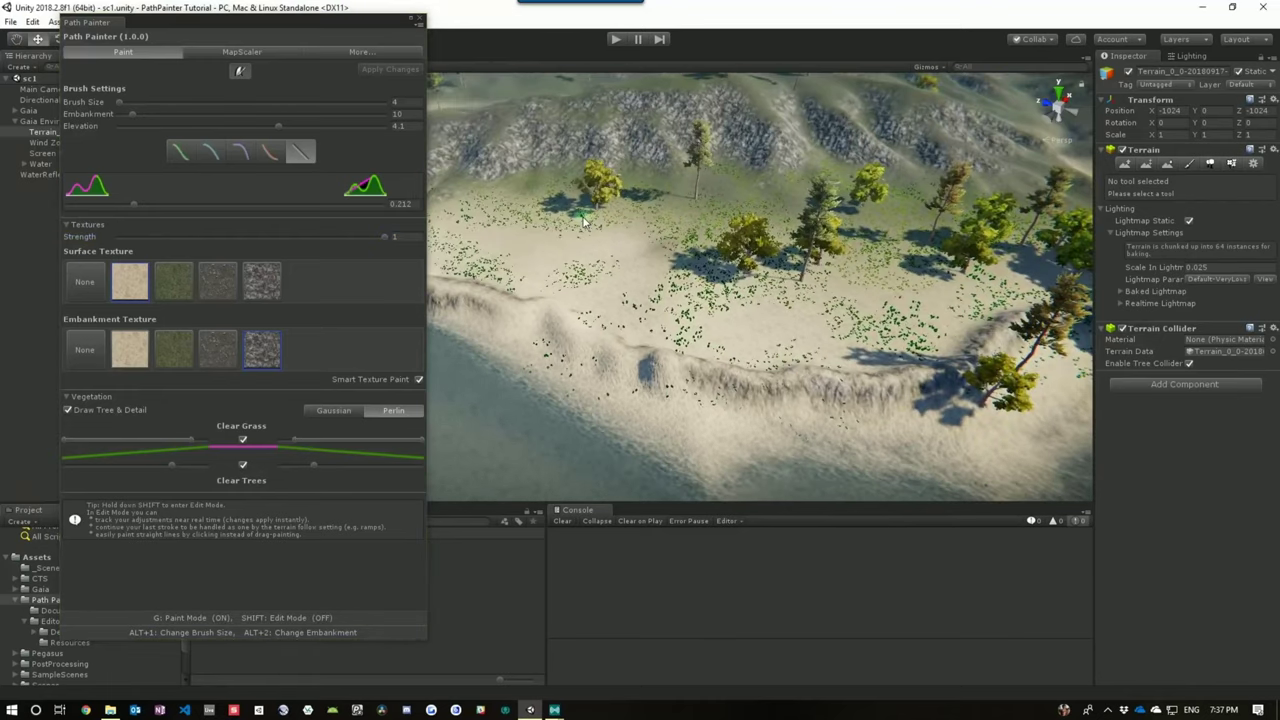
key("ctrl+z")
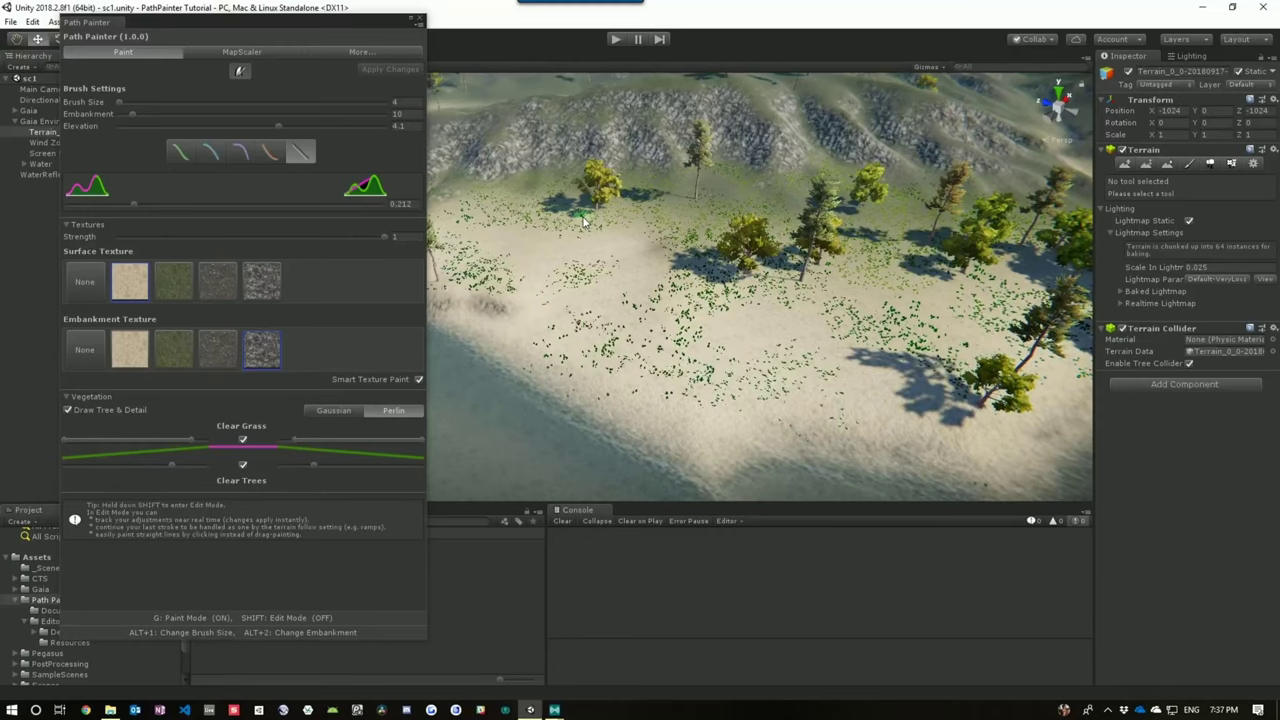
- With trees and grass hidden, paint a raised path along the shore just above the water
mouse_move(580, 340)
right_mouse_down()
mouse_move(576, 318)
mouse_move(541, 332)
right_mouse_up()
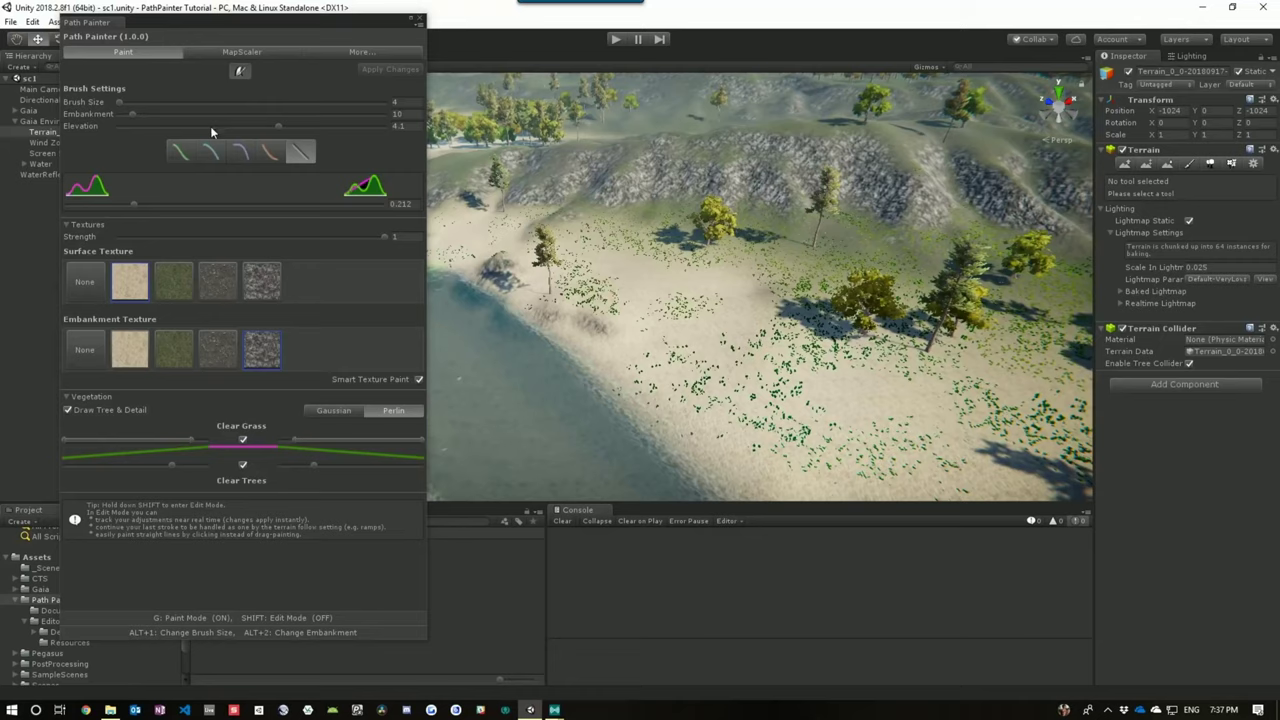
left_click(528, 281)
mouse_move(548, 295)
left_mouse_down()
mouse_move(604, 310)
mouse_move(703, 386)
mouse_move(755, 401)
mouse_move(808, 457)
left_mouse_up()
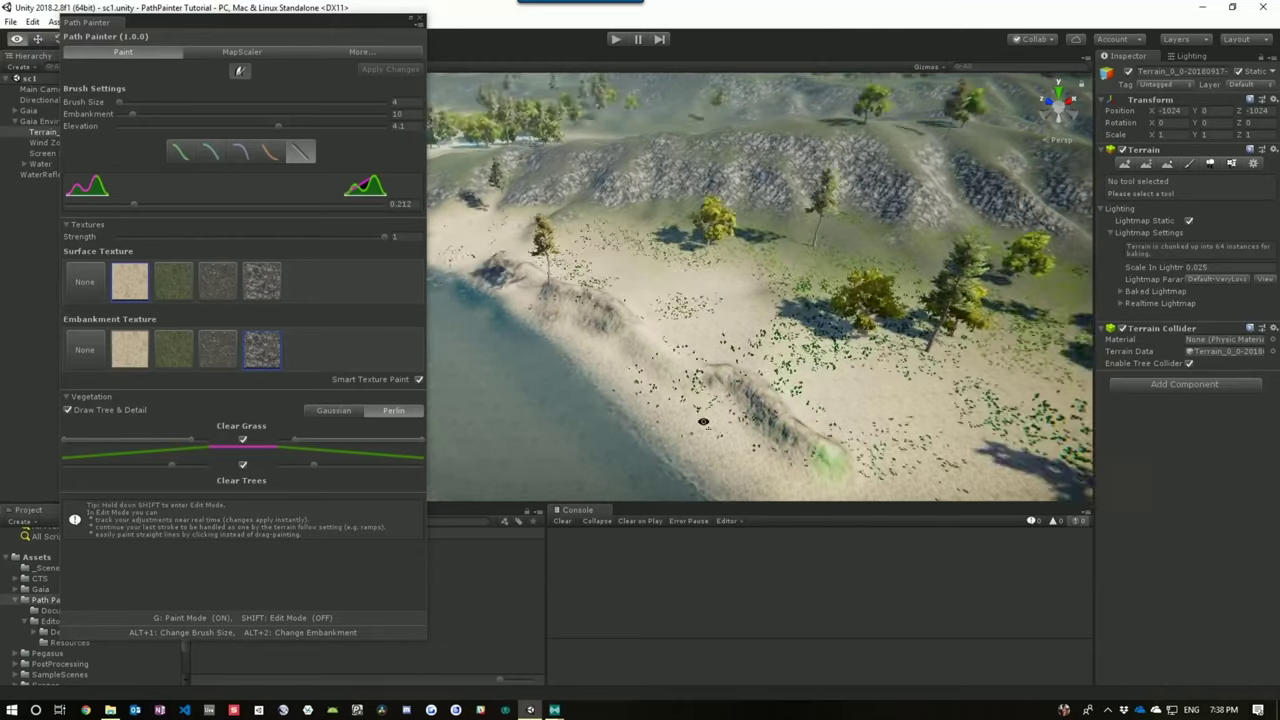
mouse_move(725, 357)
left_mouse_down()
mouse_move(894, 378)
mouse_move(940, 345)
mouse_move(1048, 326)
mouse_move(1076, 300)
left_mouse_up()
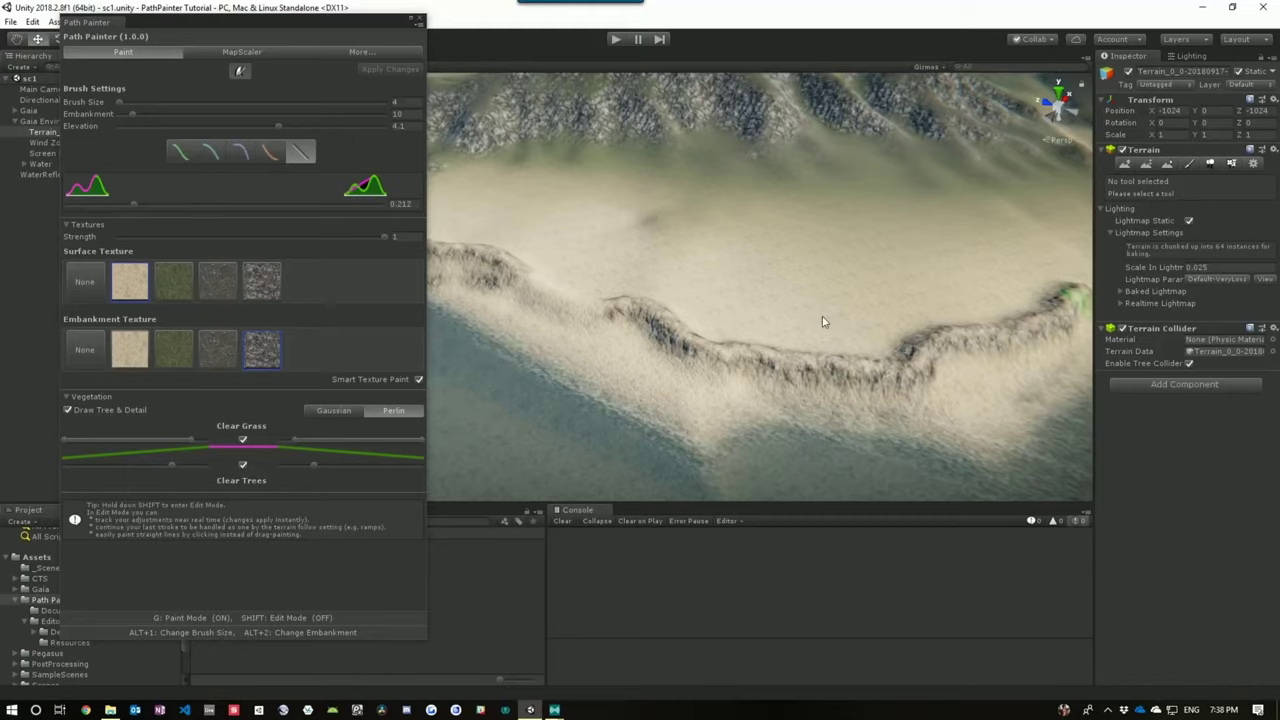
right_click_drag(822, 321, 548, 258)
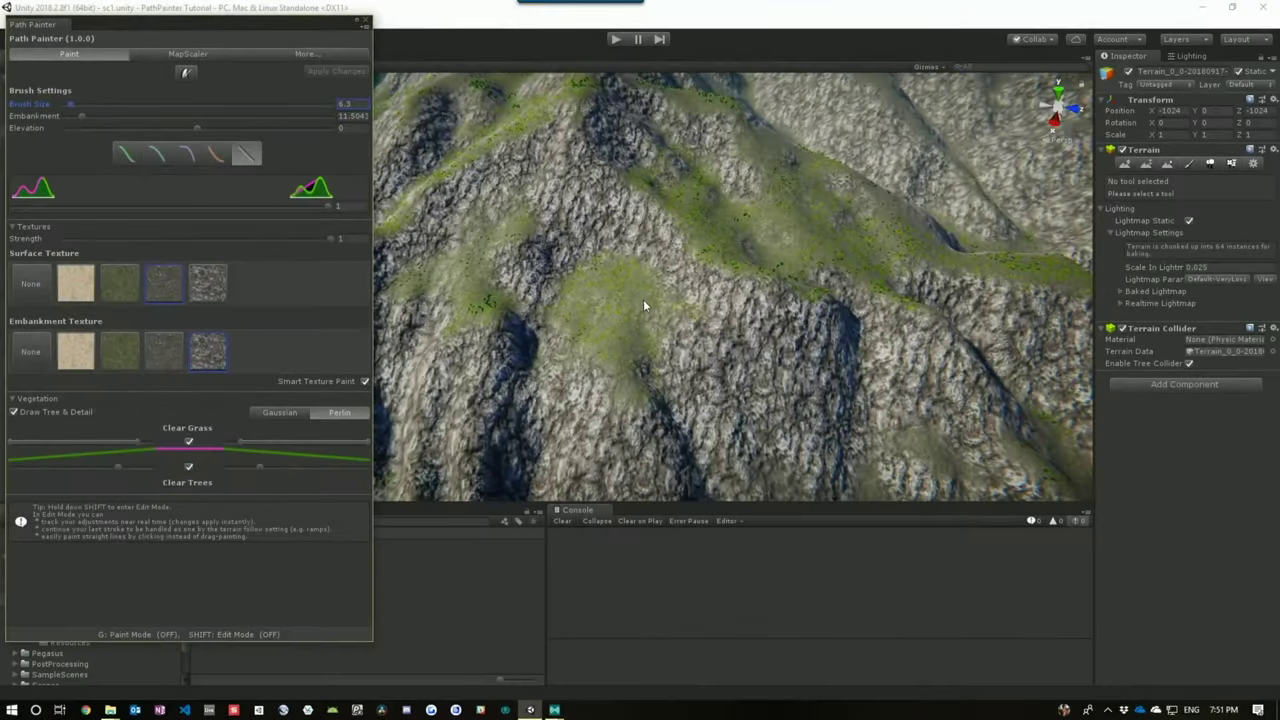
- Turn on Path Painter paint mode and enlarge the brush size to 19.6
right_click_drag(643, 299, 656, 243)
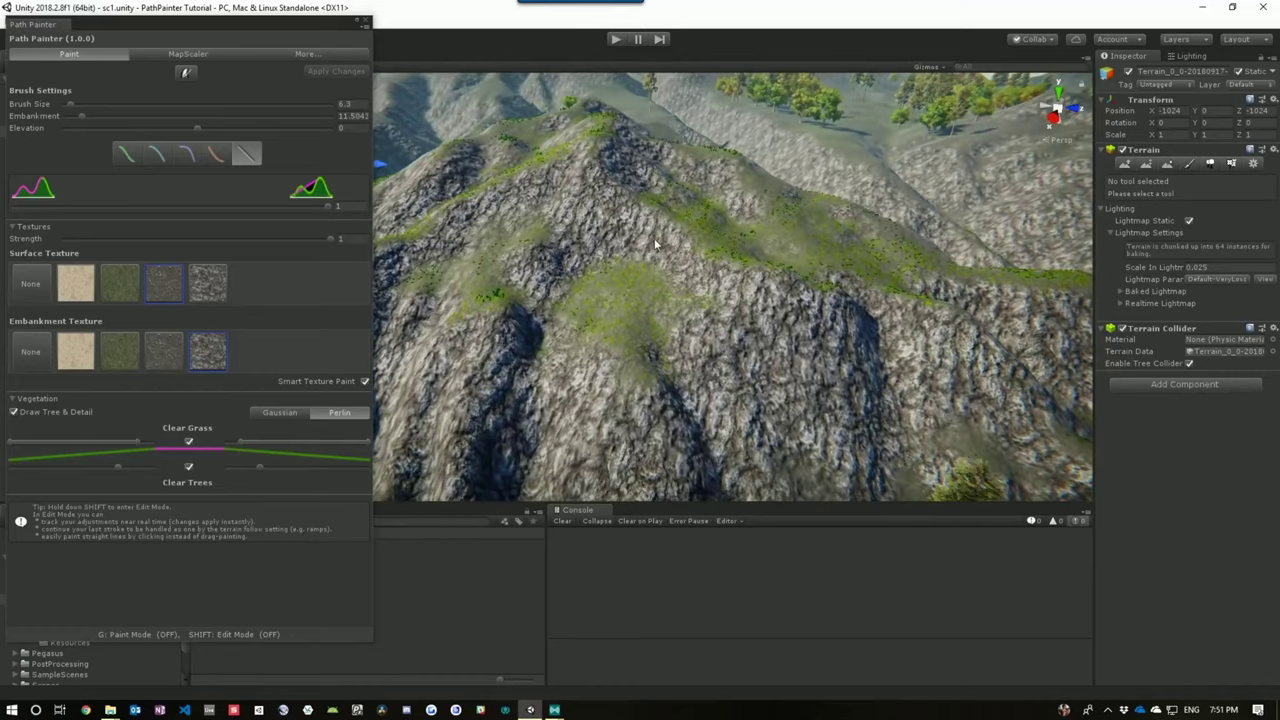
left_click(186, 72)
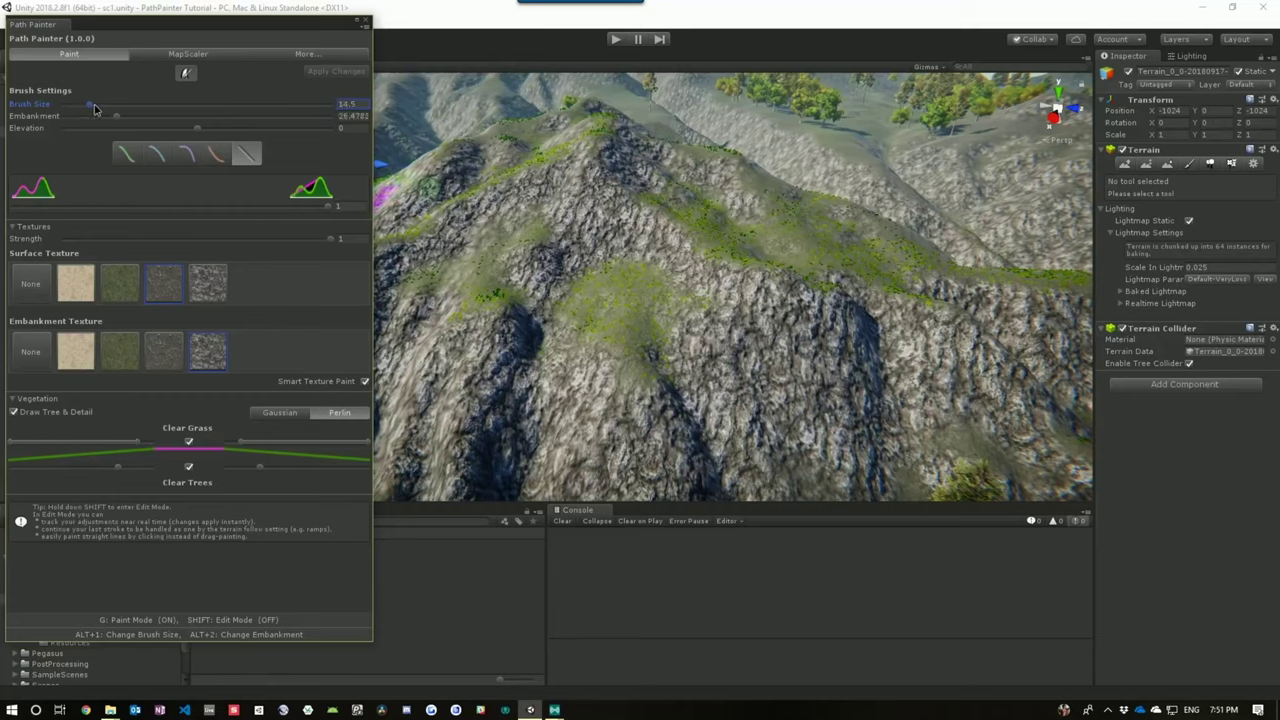
left_click_drag(94, 104, 101, 104)
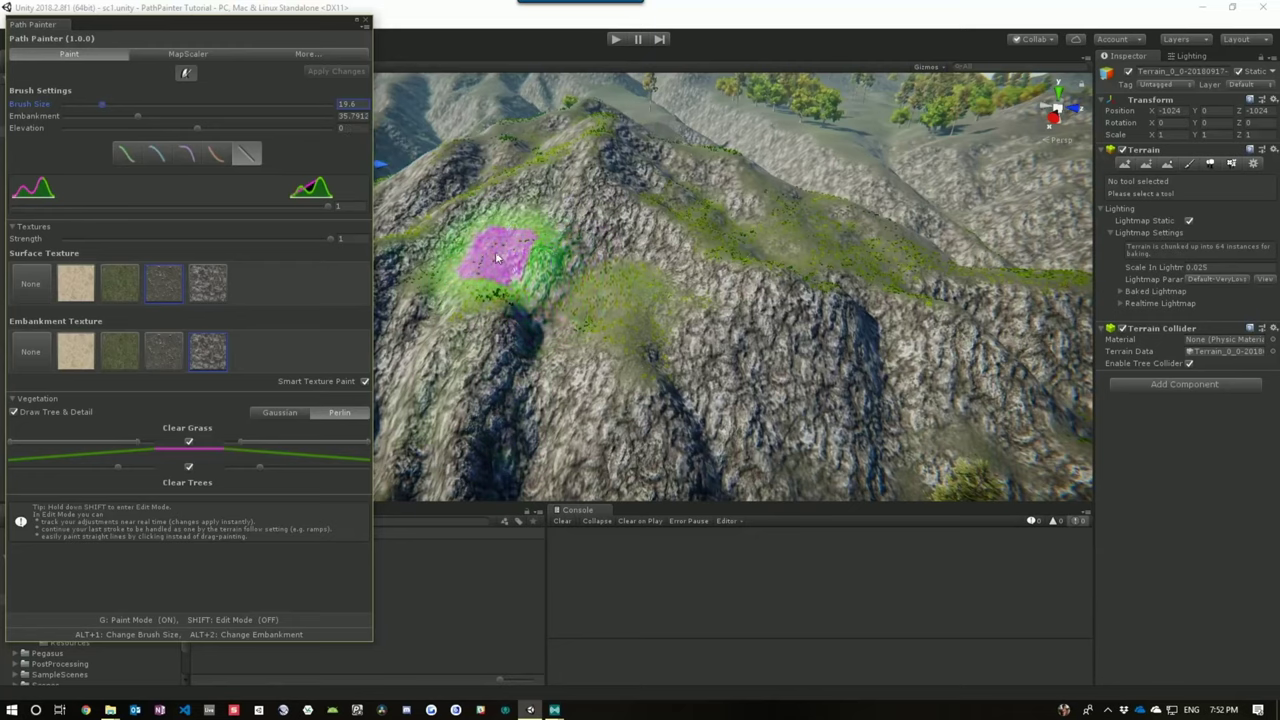
- Paint a flat path stroke across the slope and onto the rocky ridge
mouse_move(484, 252)
left_mouse_down()
mouse_move(534, 272)
mouse_move(780, 253)
left_mouse_up()
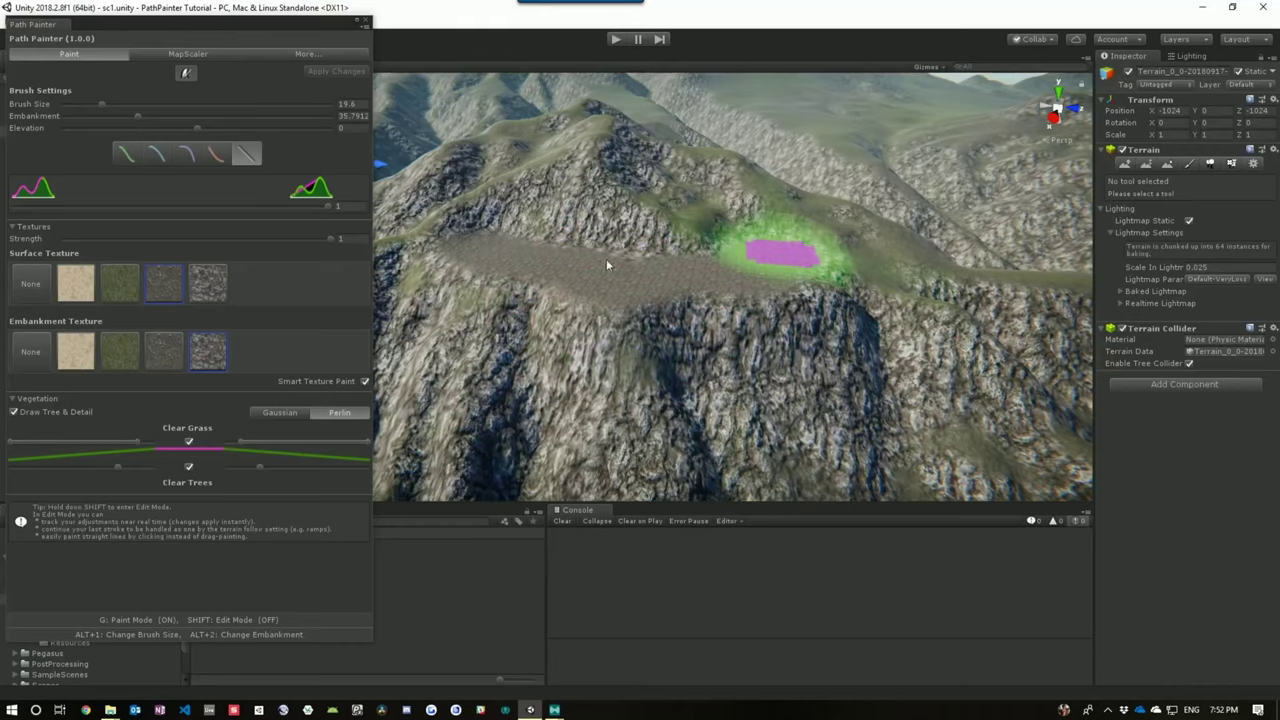
mouse_move(664, 278)
left_mouse_down("alt")
mouse_move(578, 284)
mouse_move(559, 262)
left_mouse_up("alt")
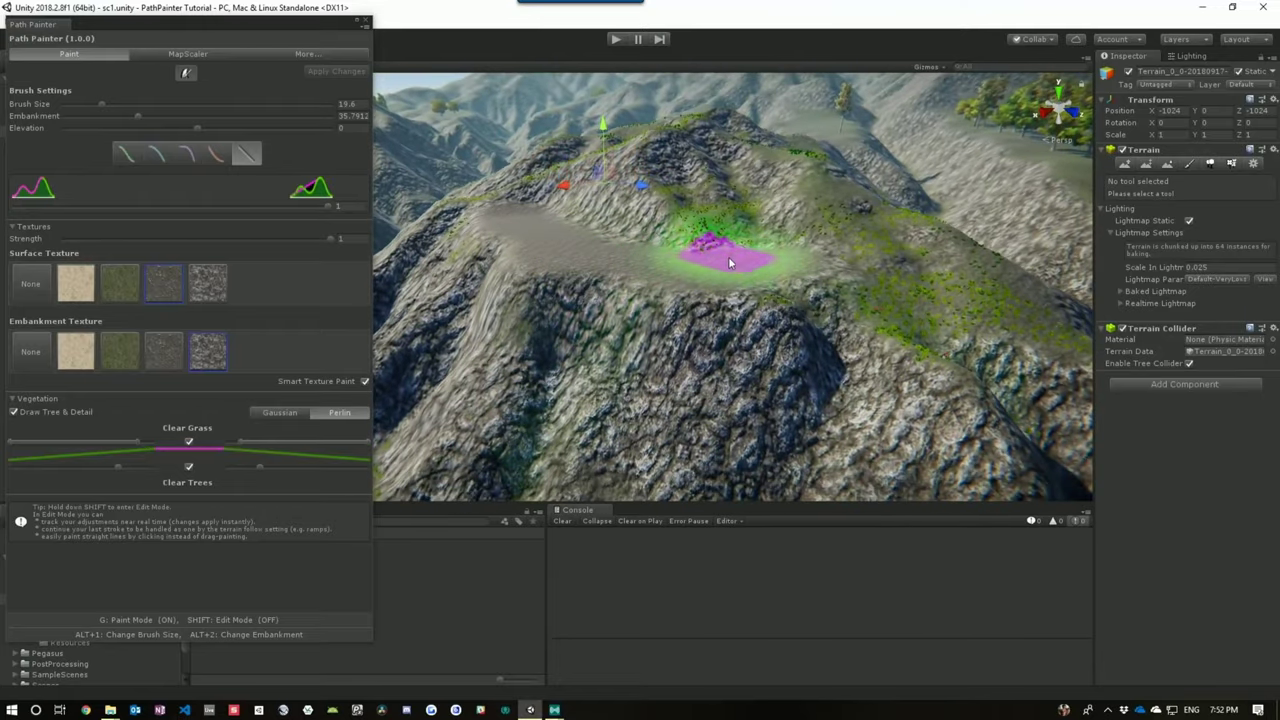
left_click_drag(732, 256, 550, 195)
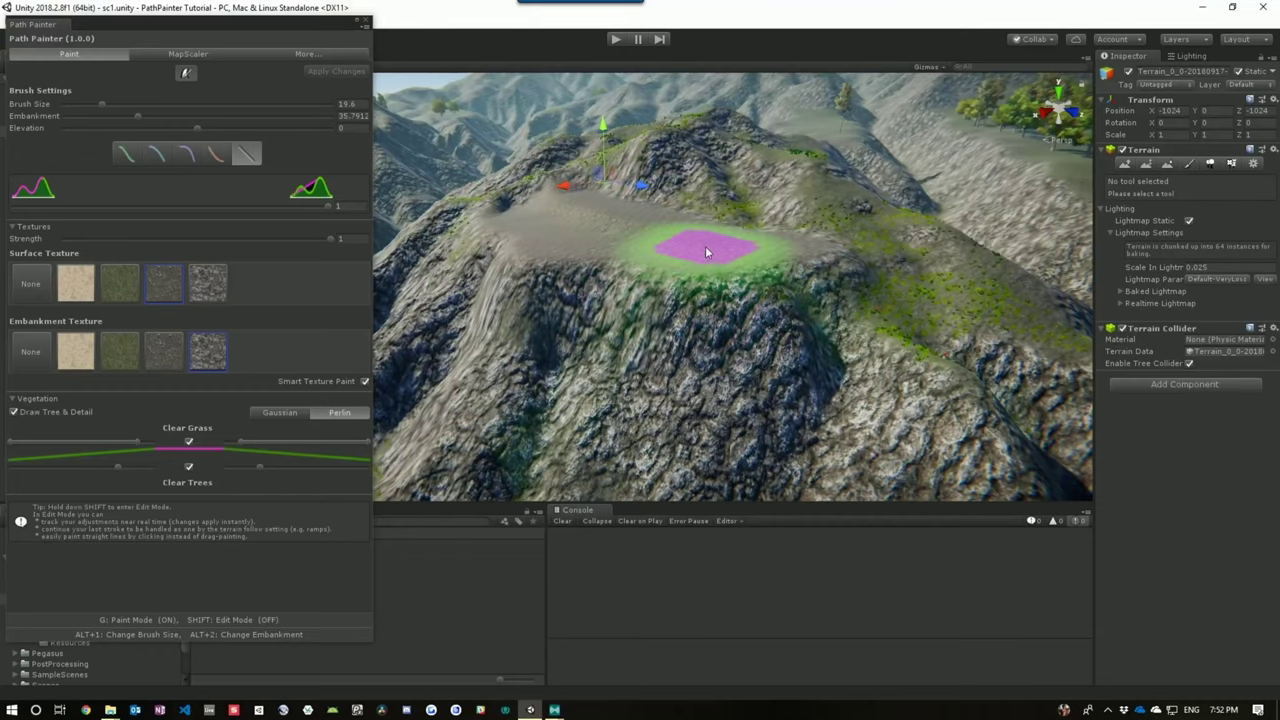
- Set brush size 22.1, switch to the fourth embankment curve, and widen embankment to 50.8
left_click_drag(678, 249, 750, 270, "alt")
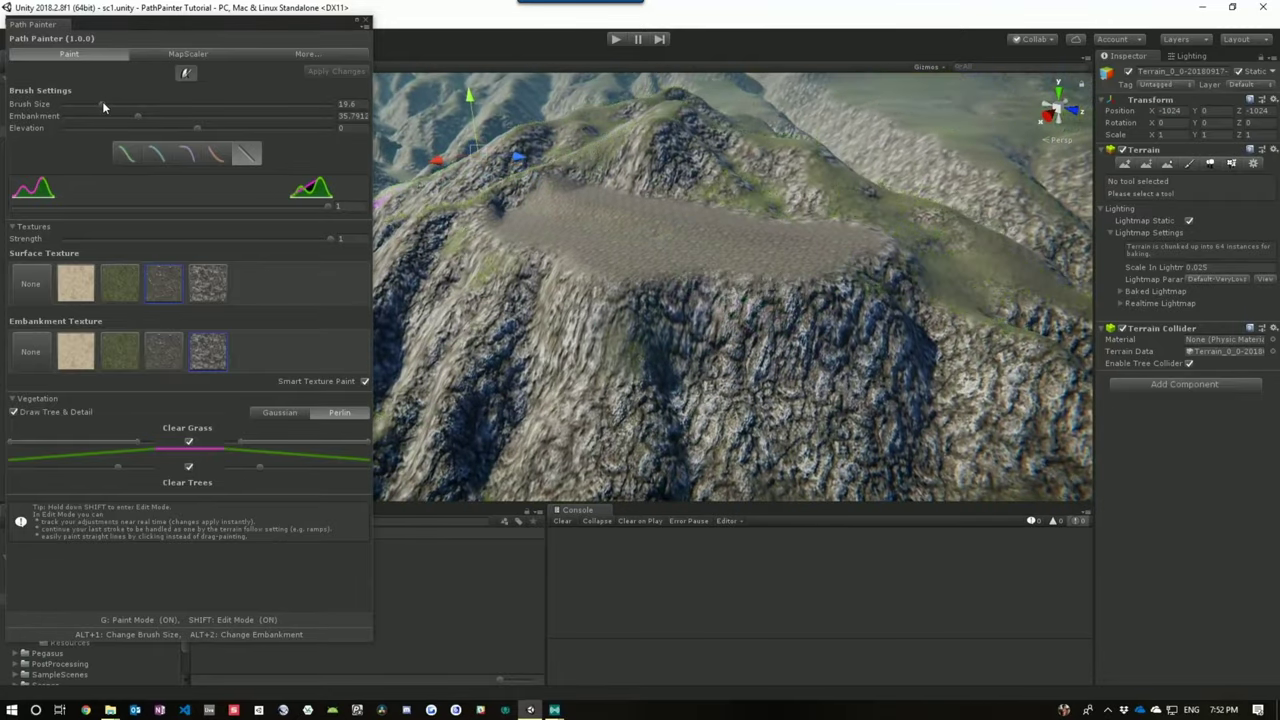
left_click_drag(102, 104, 110, 105)
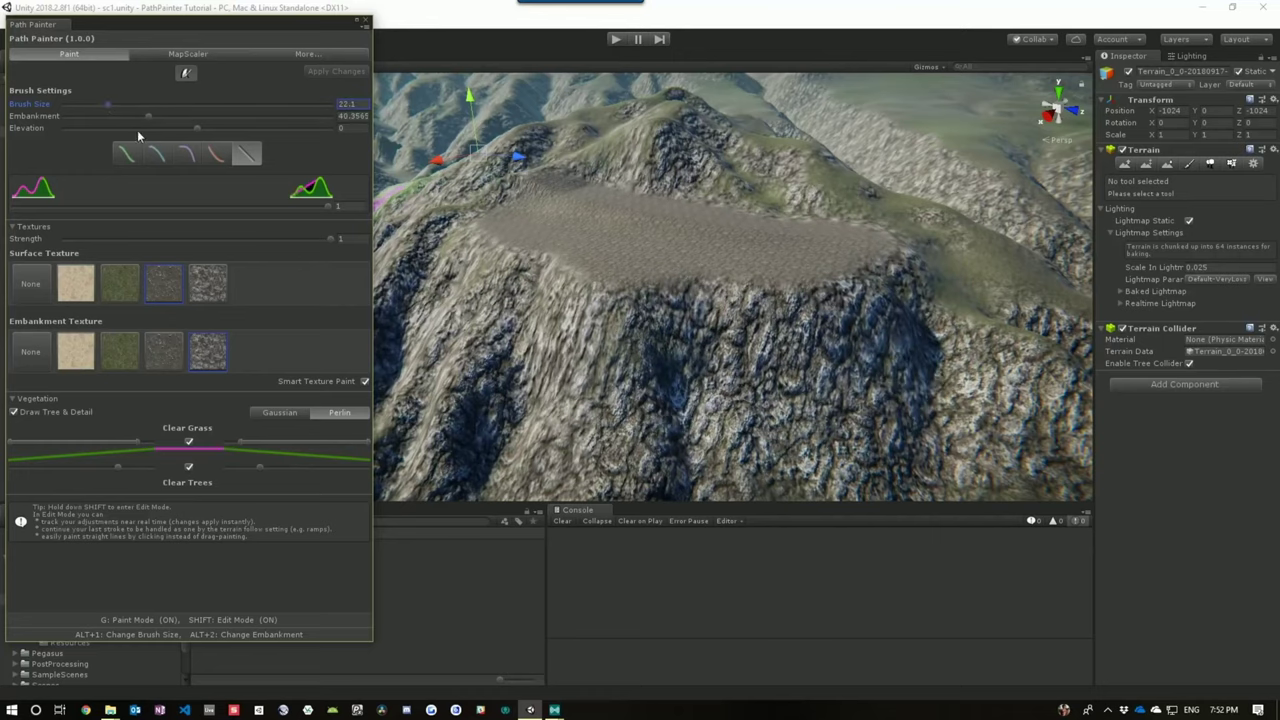
left_click_drag(154, 119, 152, 121)
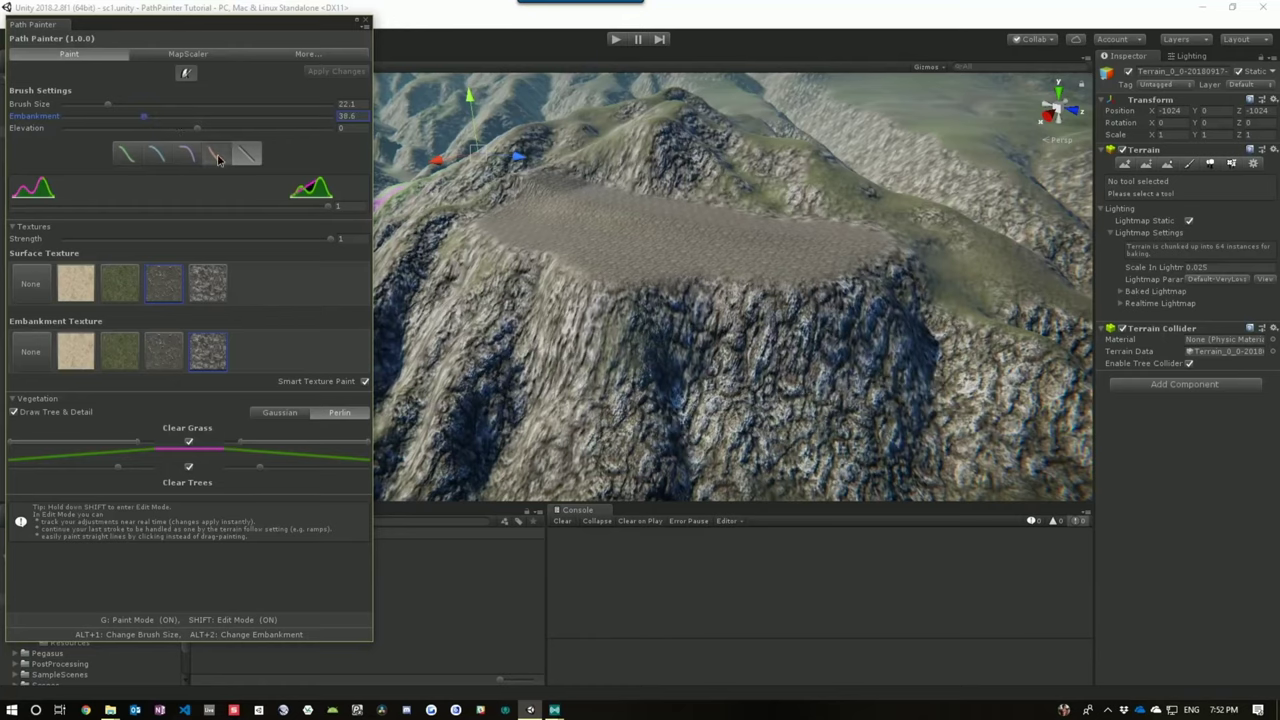
left_click(218, 157)
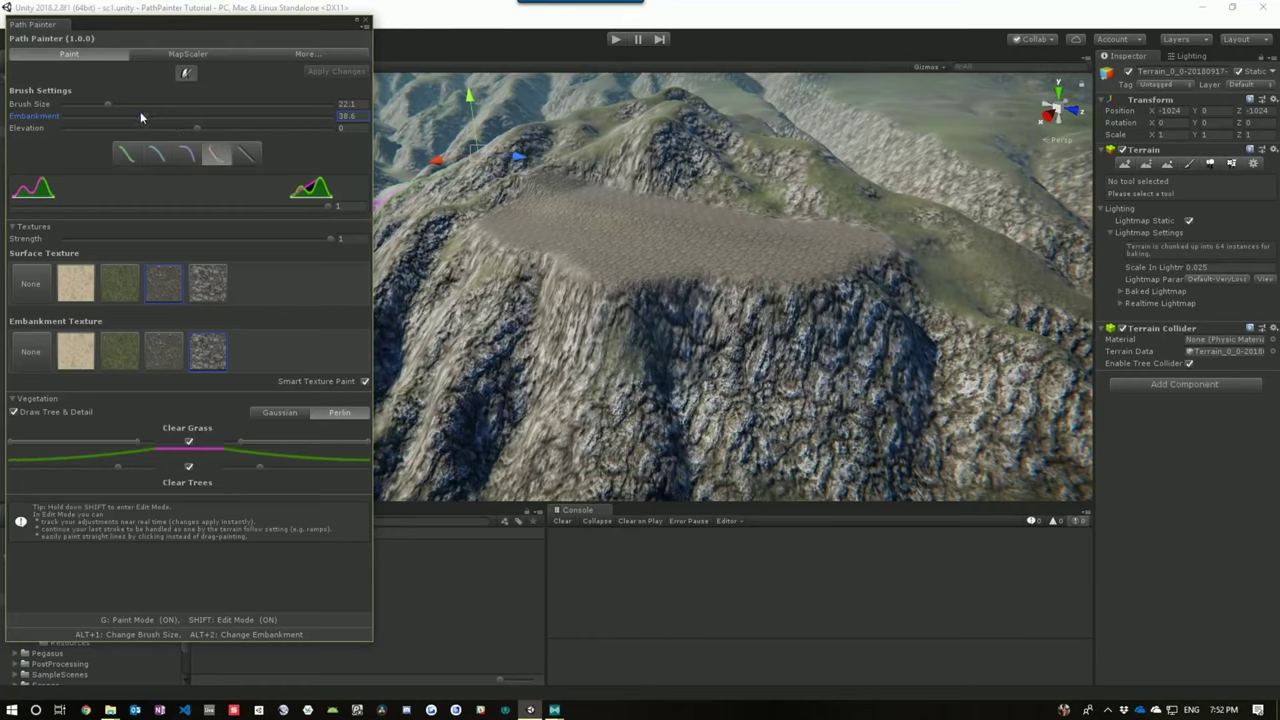
left_click_drag(144, 116, 171, 121)
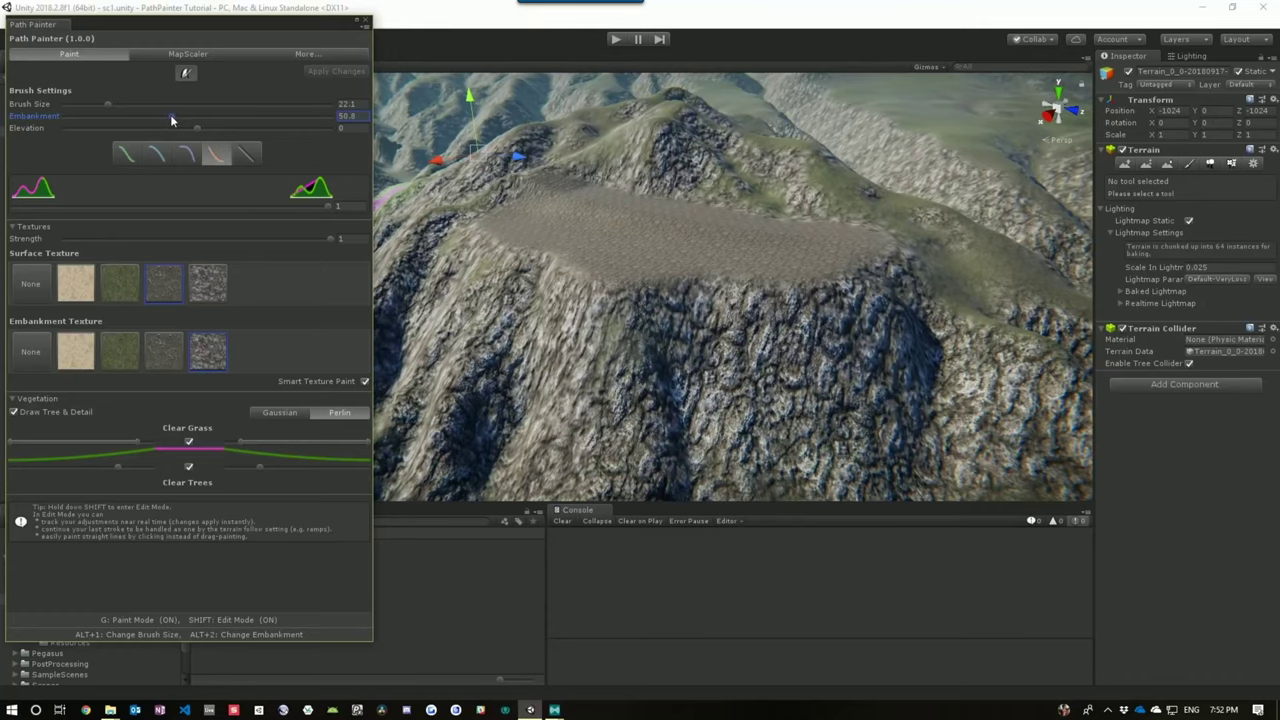
right_click_drag(594, 260, 661, 229)
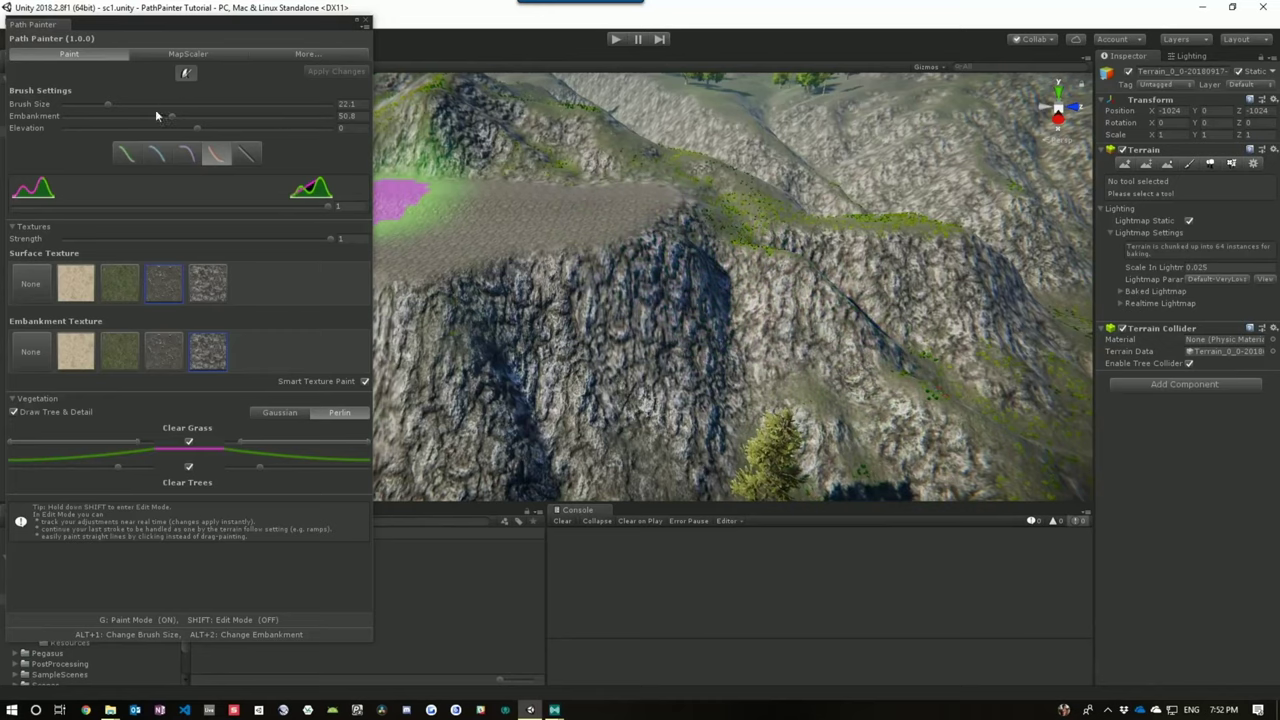
- Shrink the path brush size to 8 and apply the pending path changes
left_click_drag(108, 104, 83, 106)
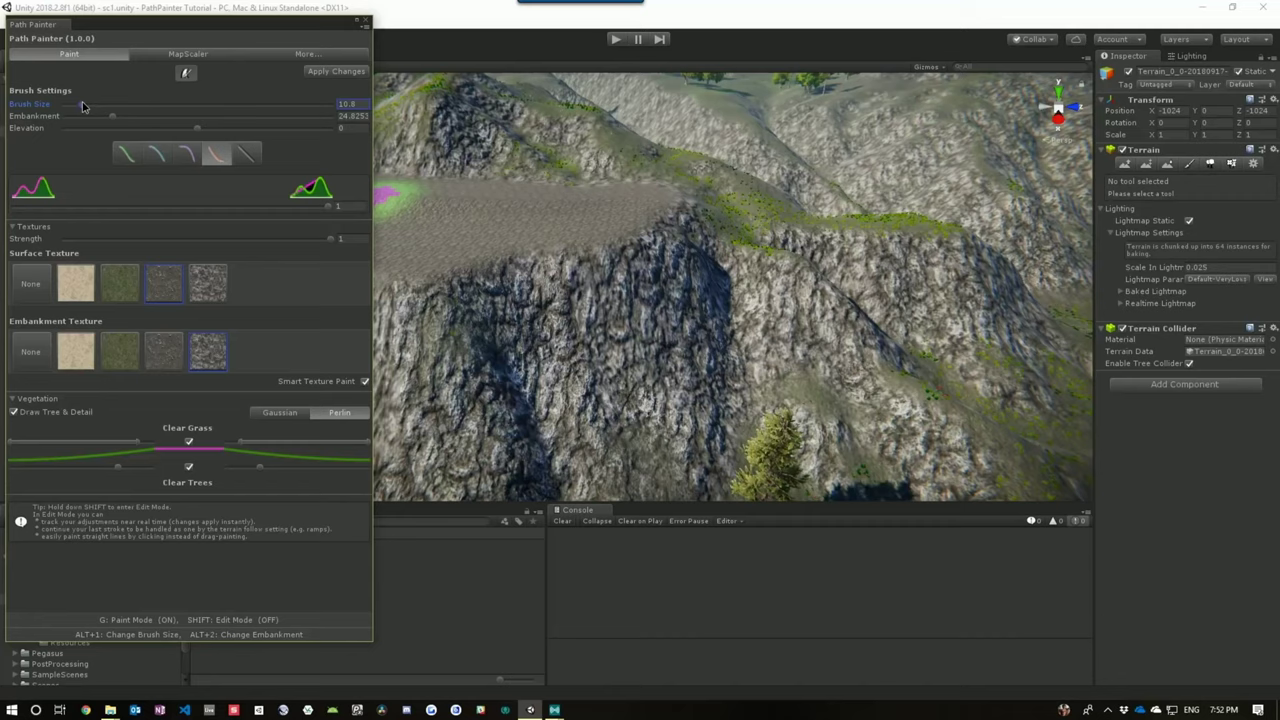
left_click_drag(80, 103, 72, 106)
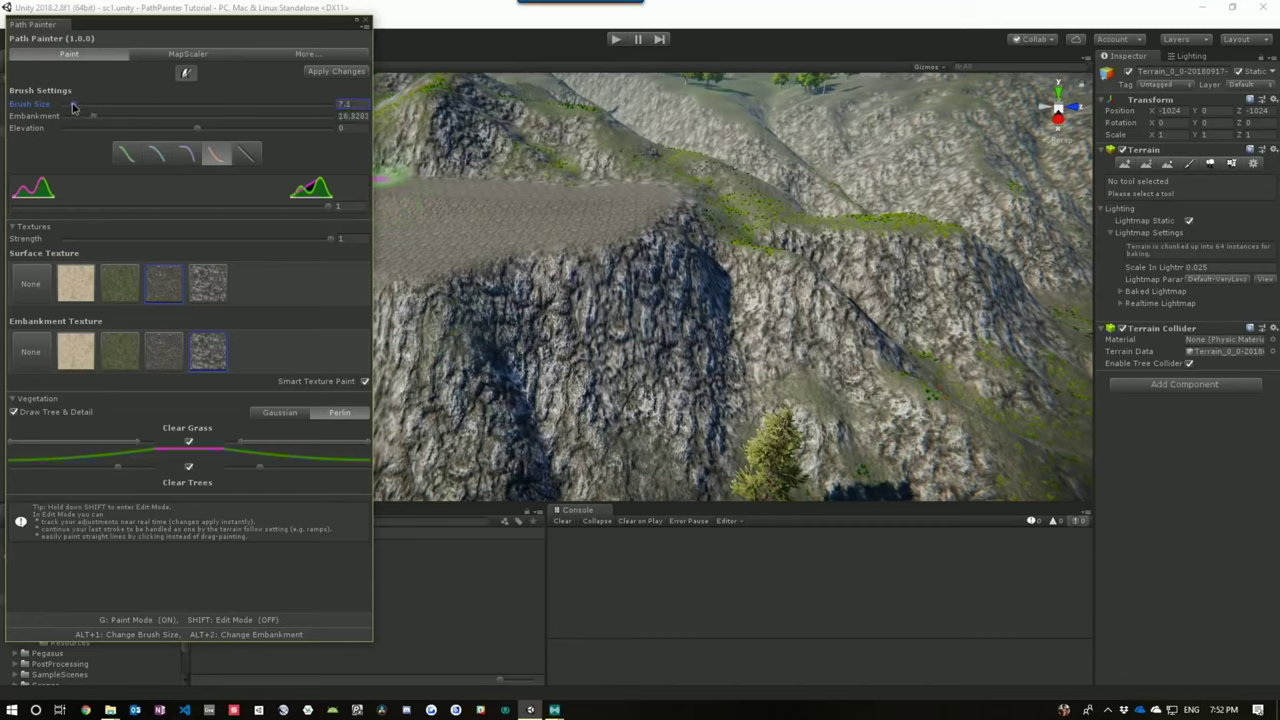
left_click(661, 207)
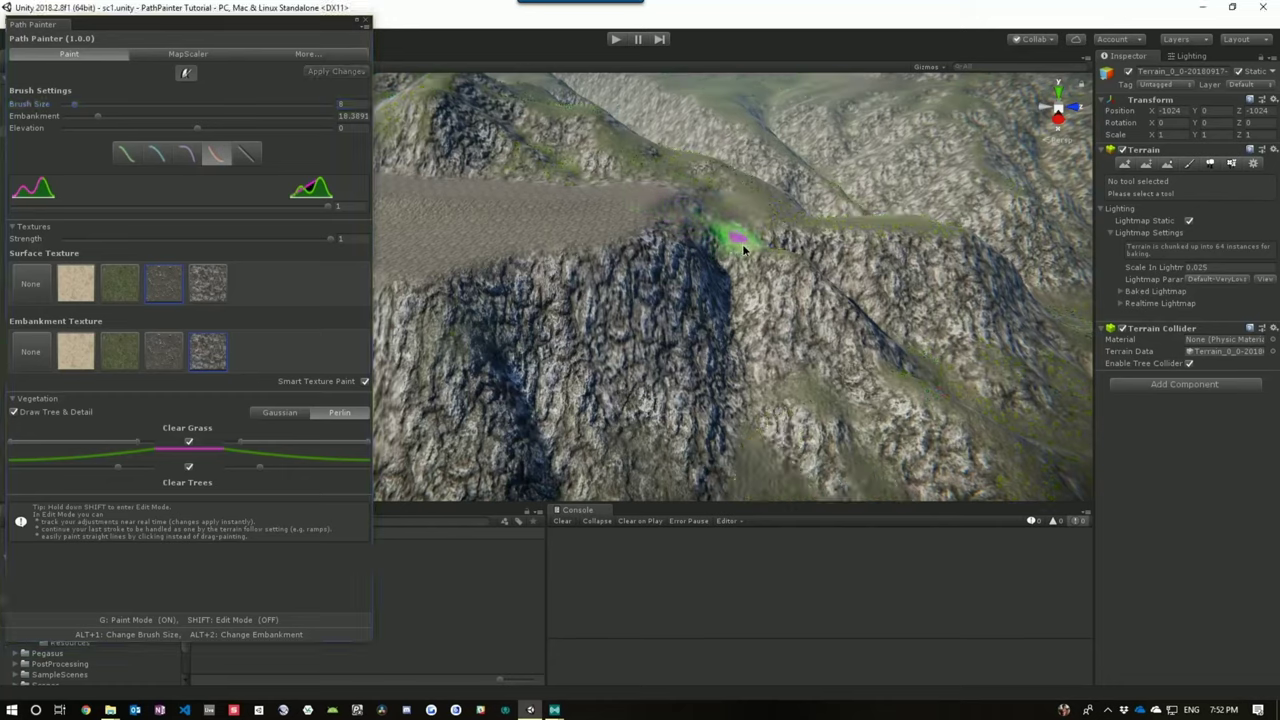
- Carve narrow paths down along the ridge and from the right hill down-left
left_click_drag(758, 268, 902, 336)
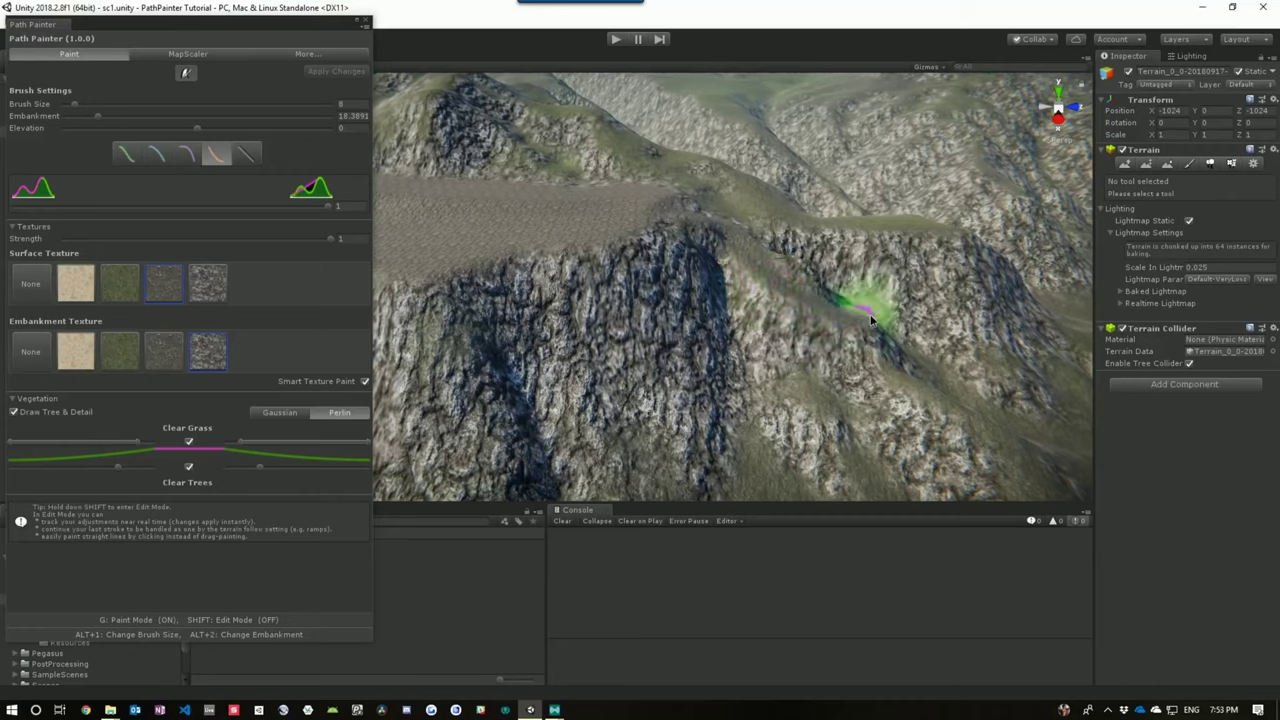
left_click_drag(902, 336, 940, 405)
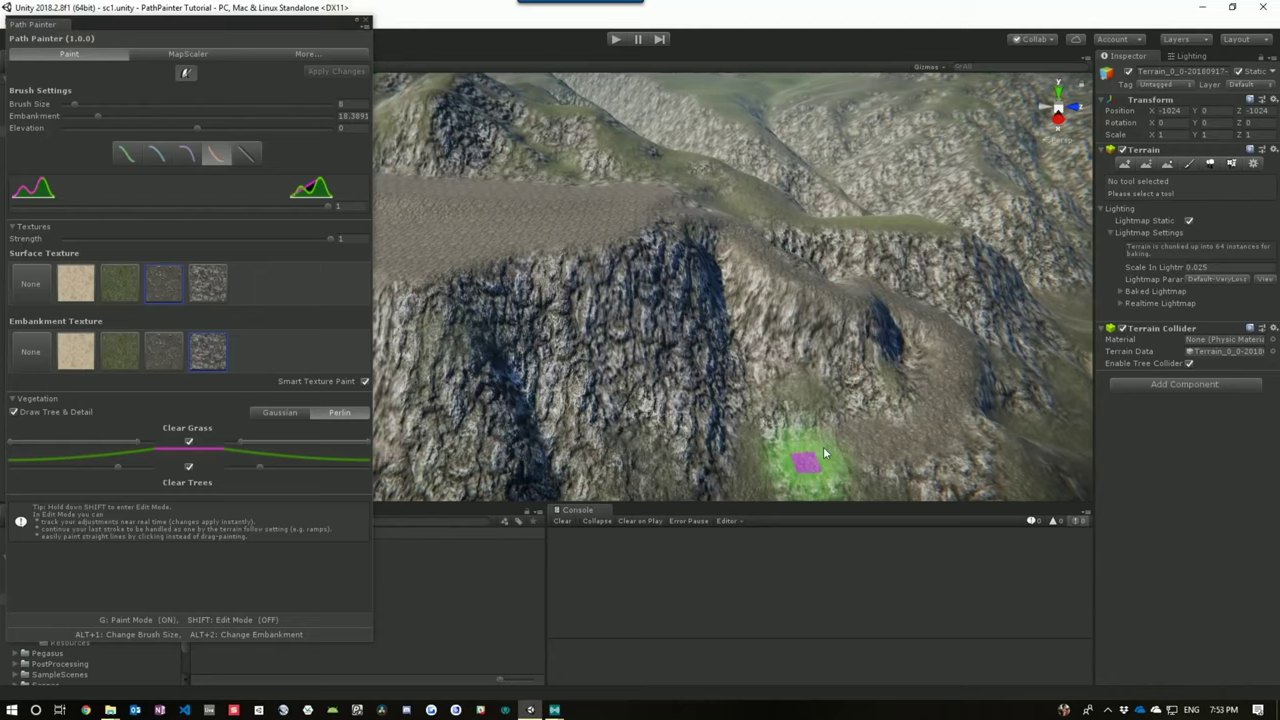
mouse_move(918, 383)
left_mouse_down("alt")
mouse_move(915, 402)
mouse_move(816, 323)
mouse_move(771, 330)
left_mouse_up("alt")
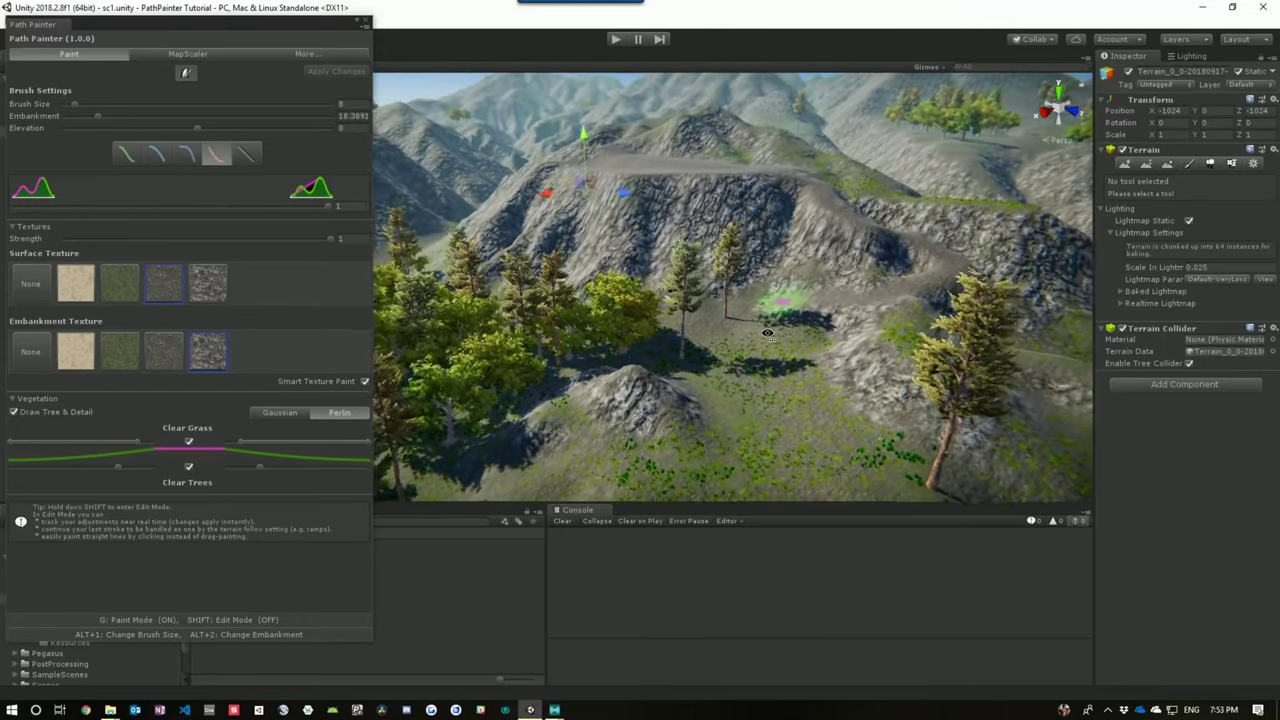
left_click_drag(771, 330, 768, 330, "alt")
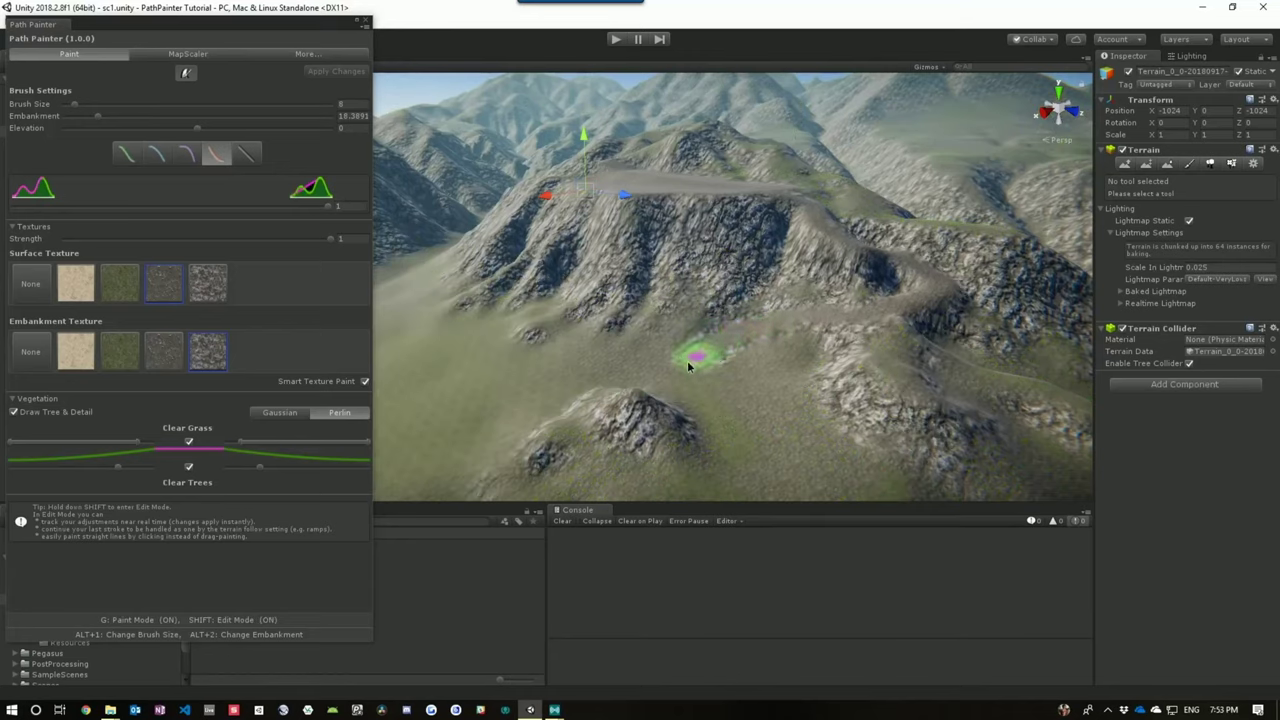
left_click_drag(643, 381, 415, 408)
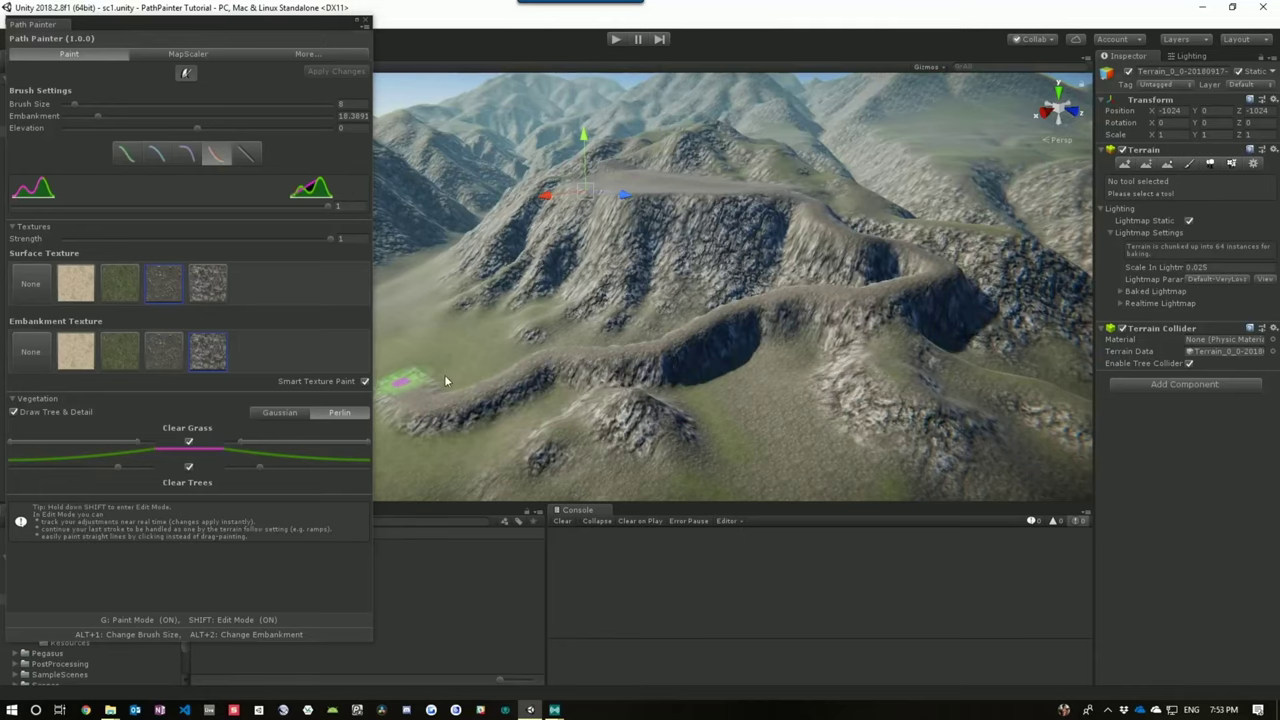
mouse_move(690, 390)
left_mouse_down("alt")
mouse_move(702, 395)
mouse_move(636, 426)
mouse_move(496, 426)
mouse_move(517, 383)
mouse_move(507, 345)
left_mouse_up("alt")
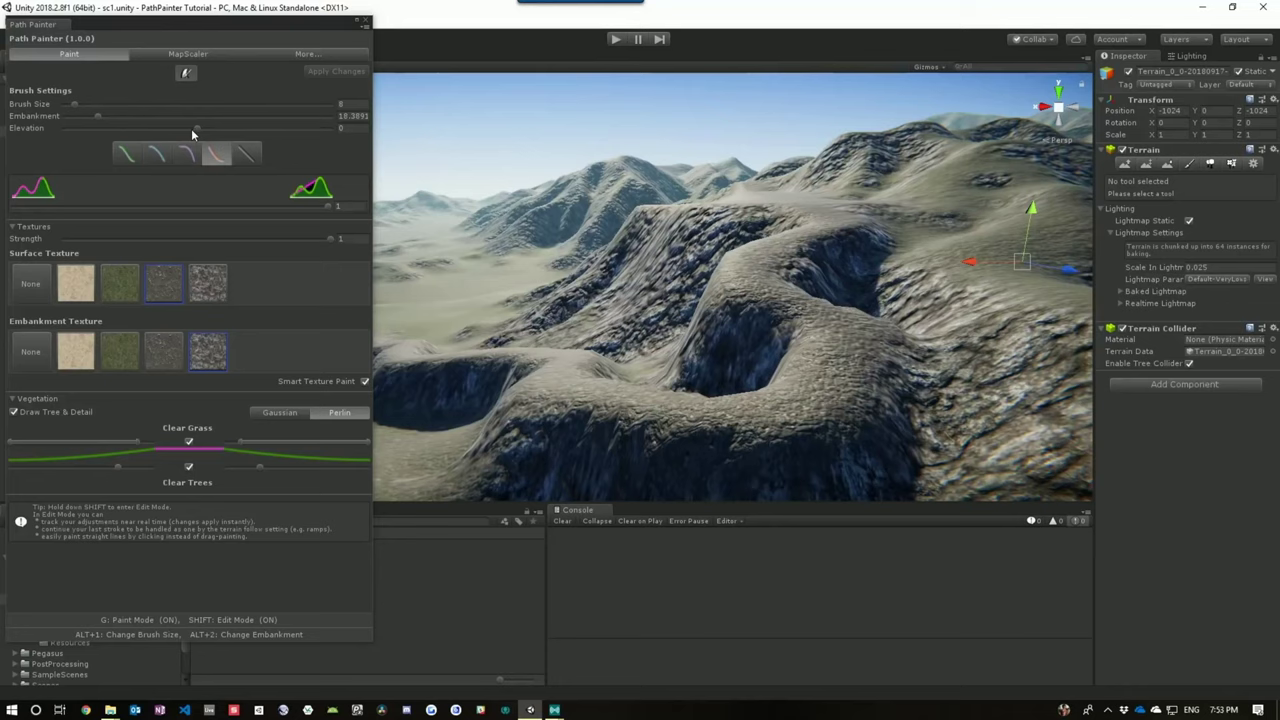
- Nudge the path elevation and widen the embankment to 30.3
left_click_drag(196, 130, 197, 131)
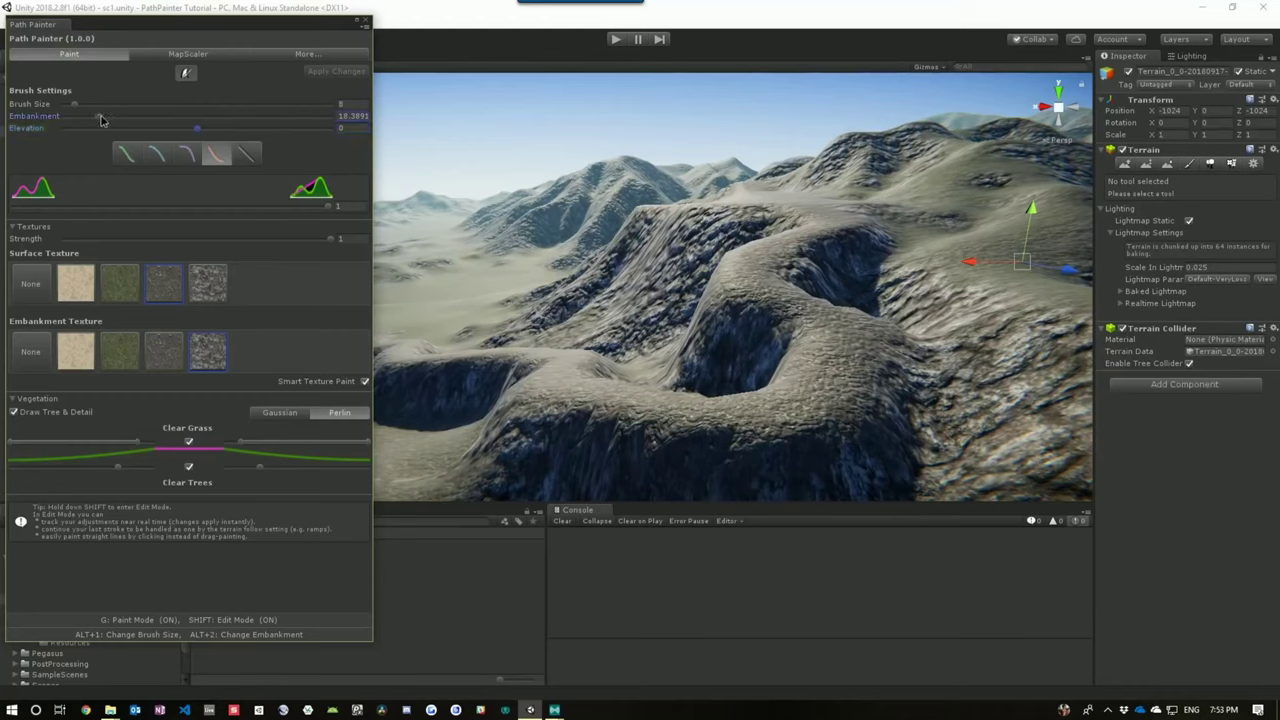
left_click_drag(100, 120, 112, 120)
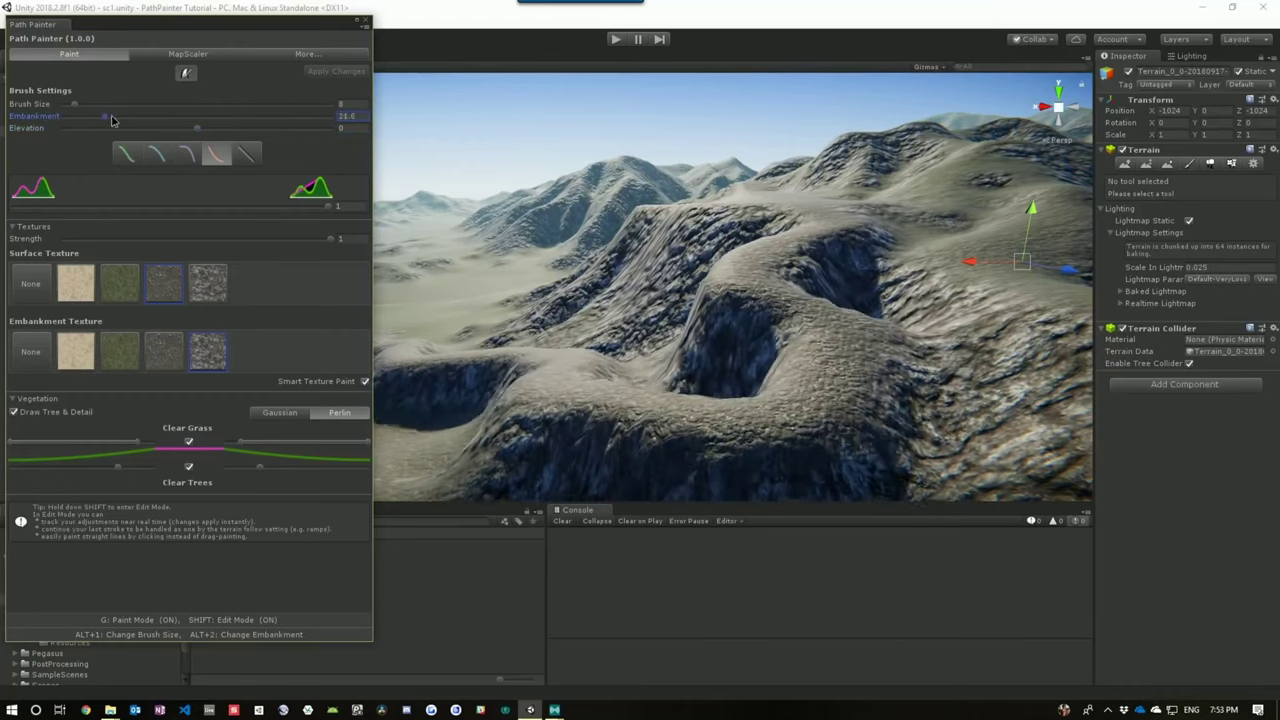
left_click_drag(112, 120, 126, 121)
- Compare the embankment curve presets, then reselect the fourth curve profile
left_click(245, 156)
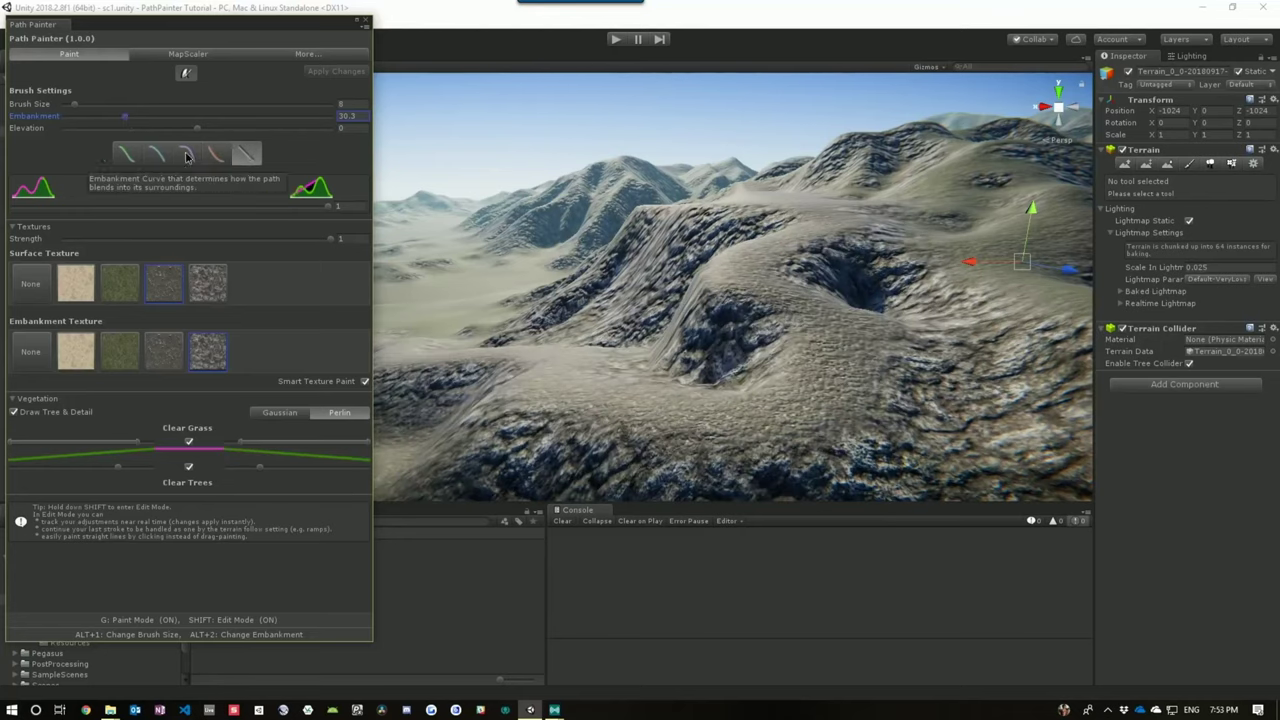
left_click(186, 155)
left_click(245, 155)
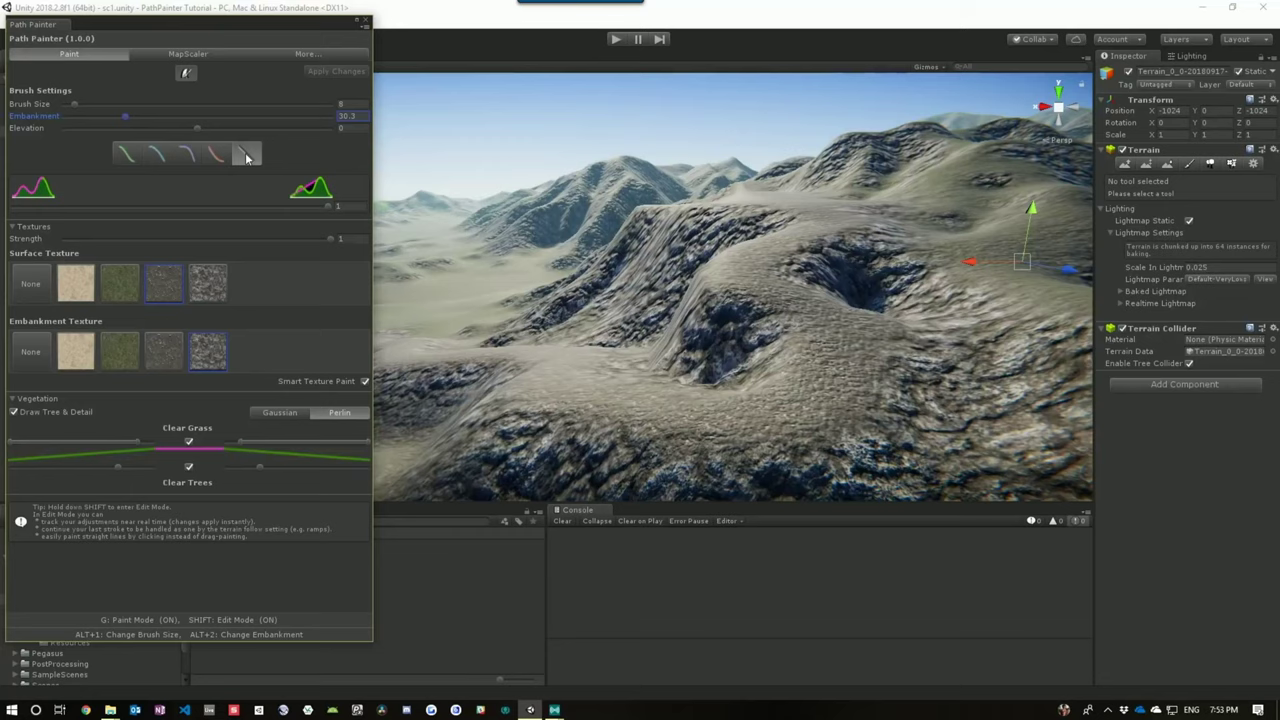
left_click(217, 154)
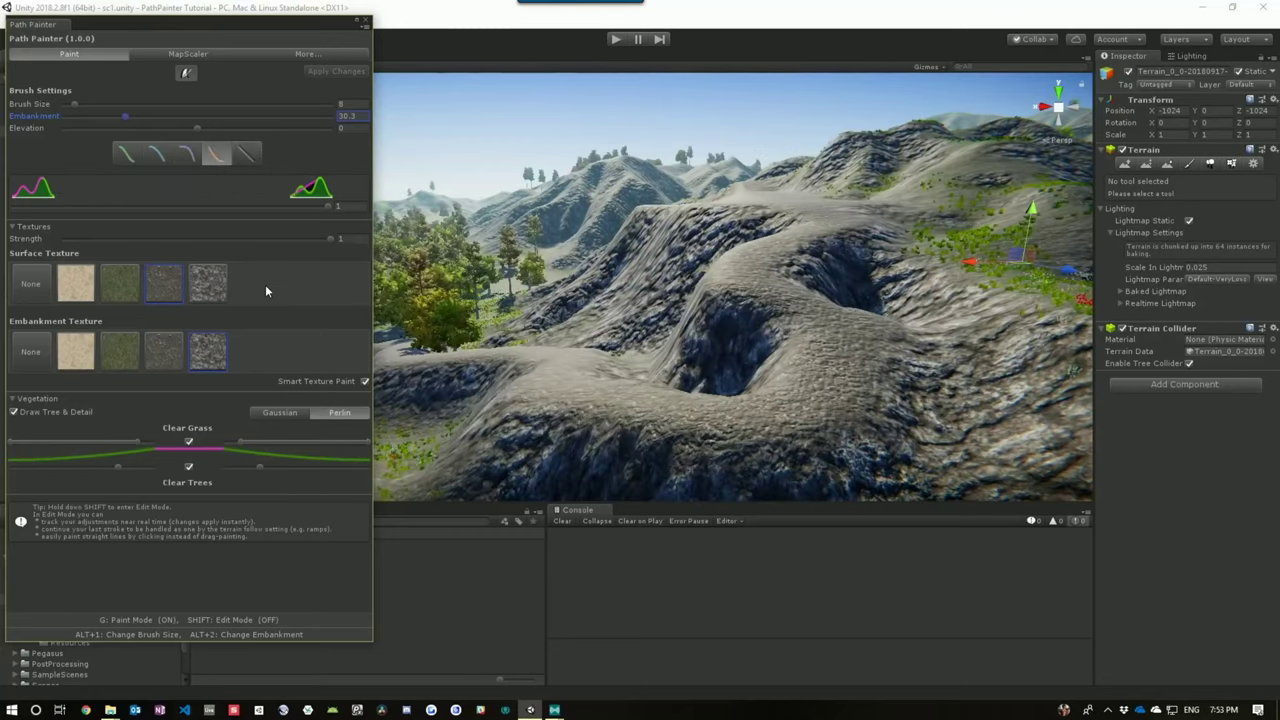
mouse_move(560, 300)
right_mouse_down()
mouse_move(613, 318)
mouse_move(633, 369)
right_mouse_up()
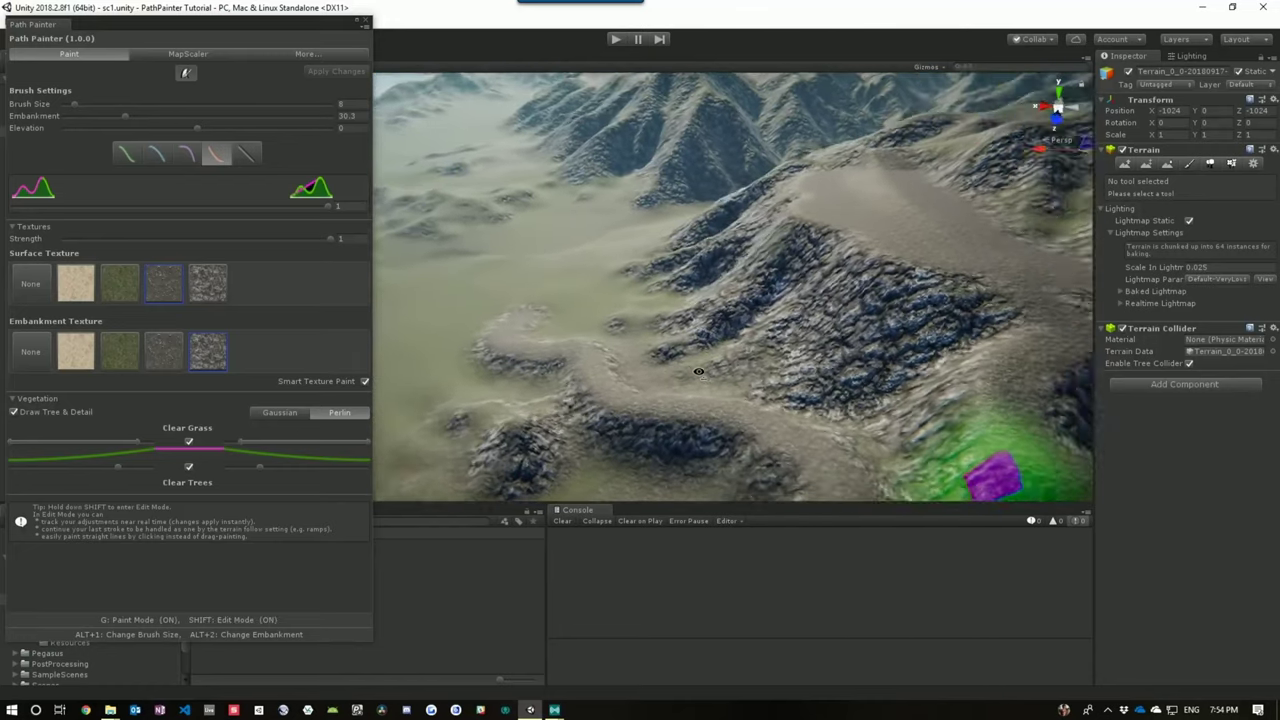
- With trees hidden, paint a winding path from the plateau down into the forested valley
mouse_move(760, 370)
right_mouse_down()
mouse_move(741, 400)
mouse_move(653, 352)
mouse_move(666, 372)
mouse_move(883, 349)
right_mouse_up()
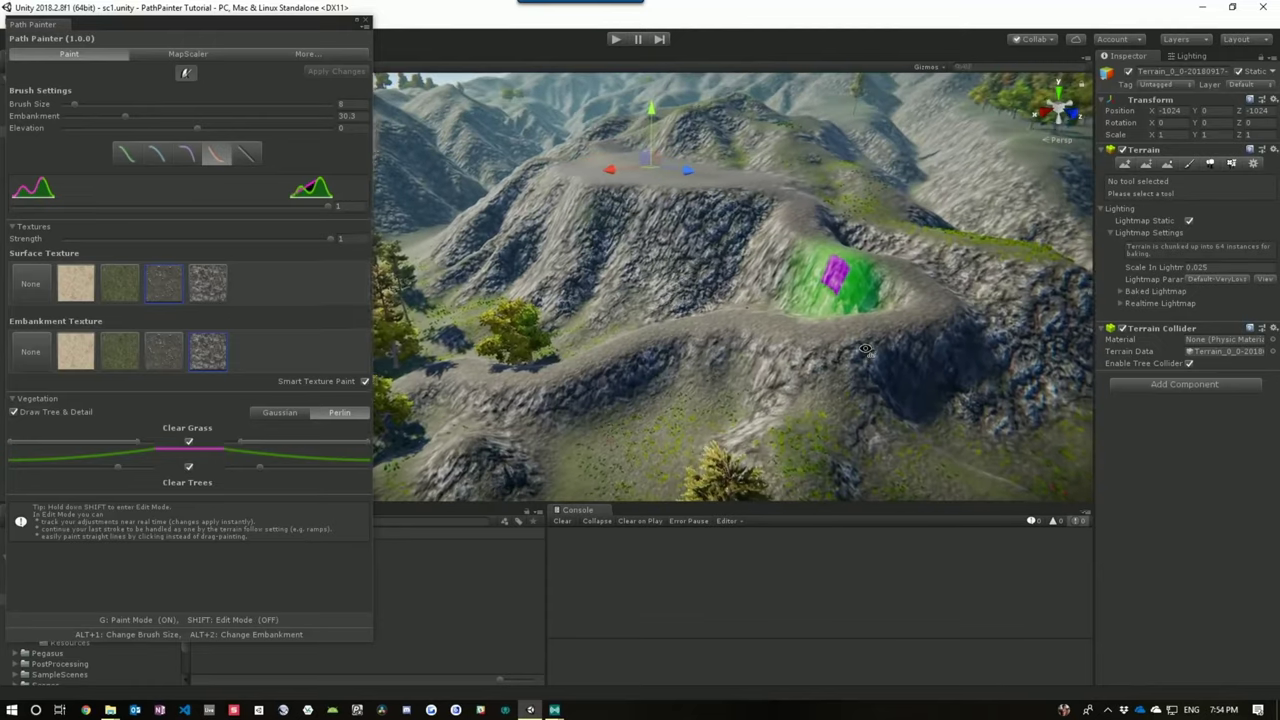
mouse_move(883, 349)
right_mouse_down()
mouse_move(869, 350)
mouse_move(945, 360)
right_mouse_up()
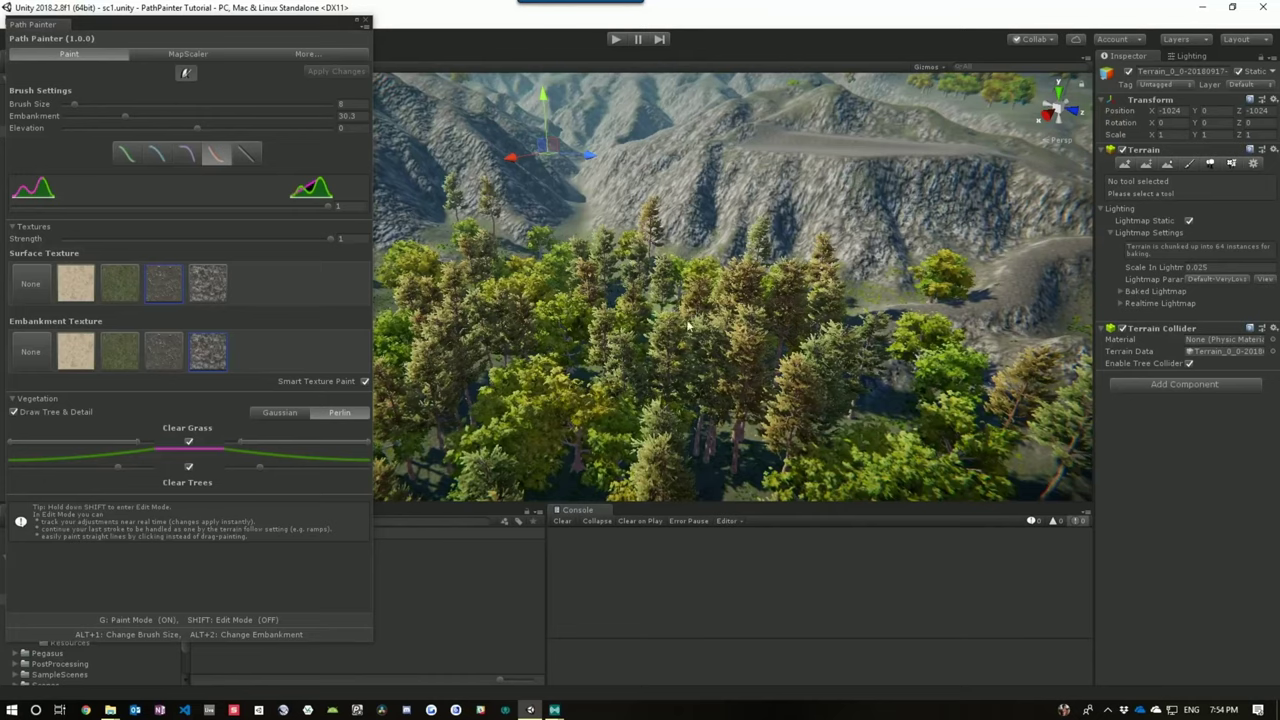
key("shift")
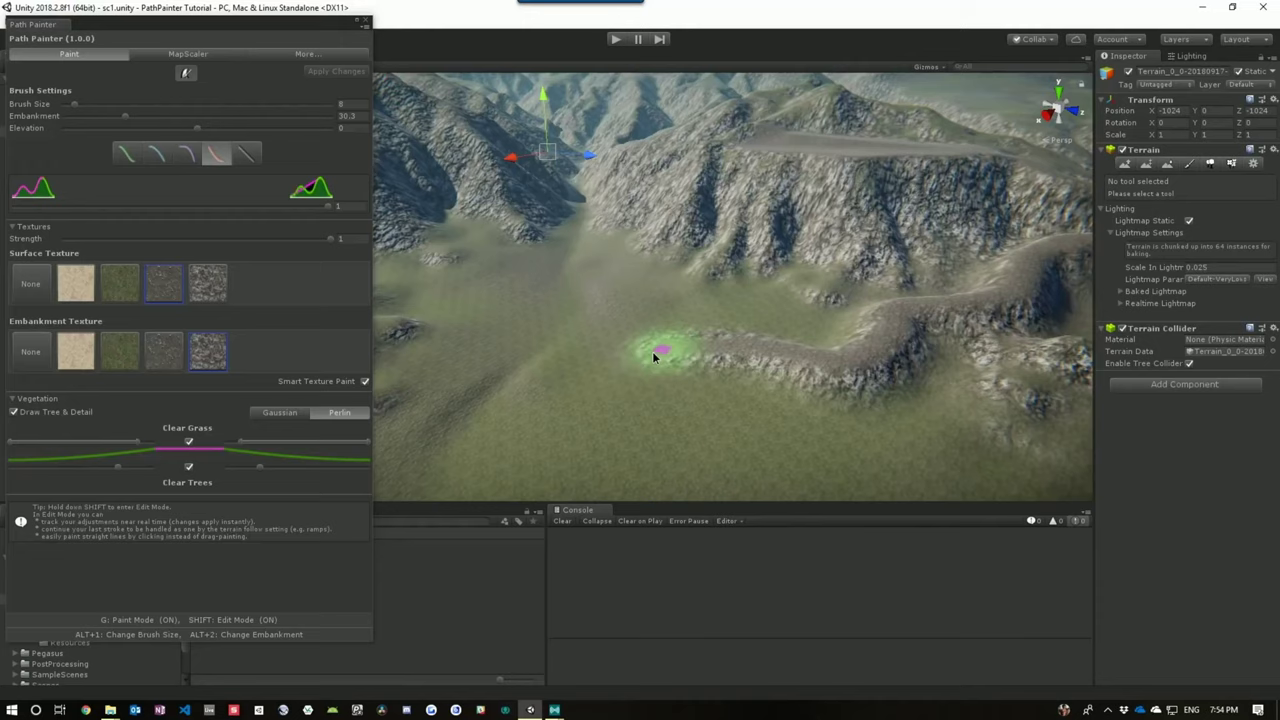
left_click_drag(613, 412, 462, 453)
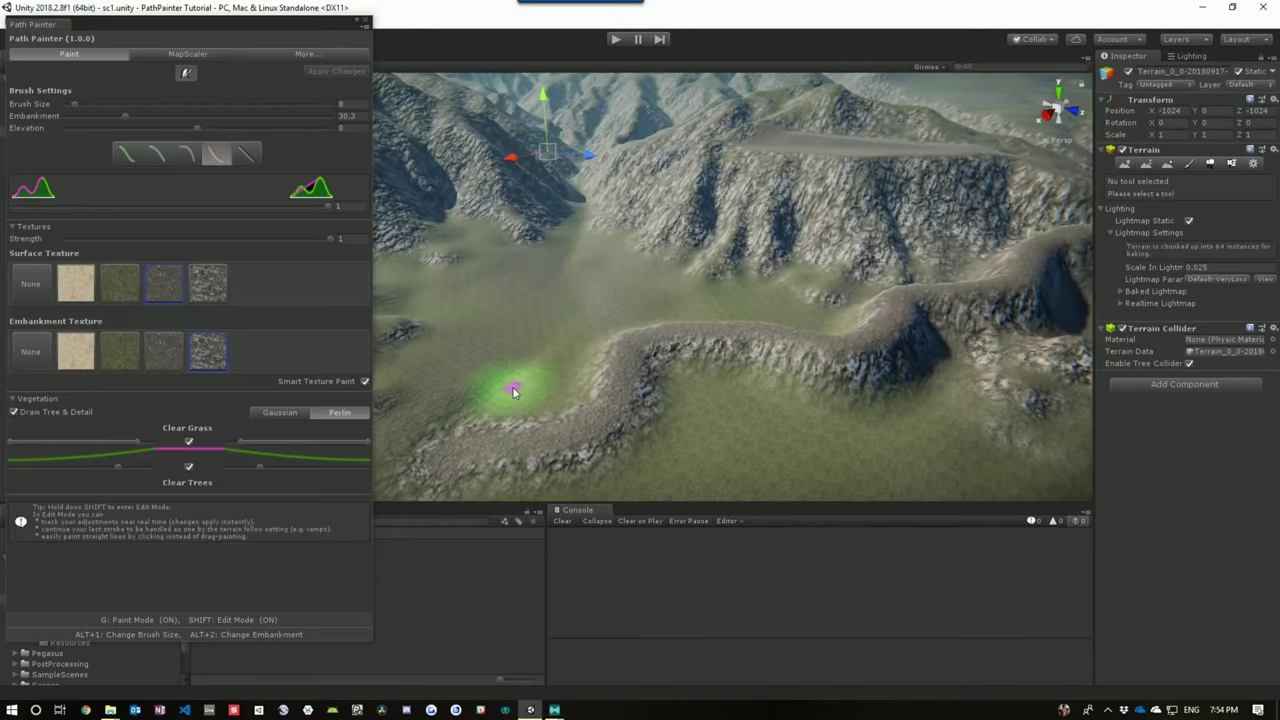
- Lower the embankment curve strength to about 0.7 and set embankment to 26.8
right_click_drag(677, 371, 836, 322)
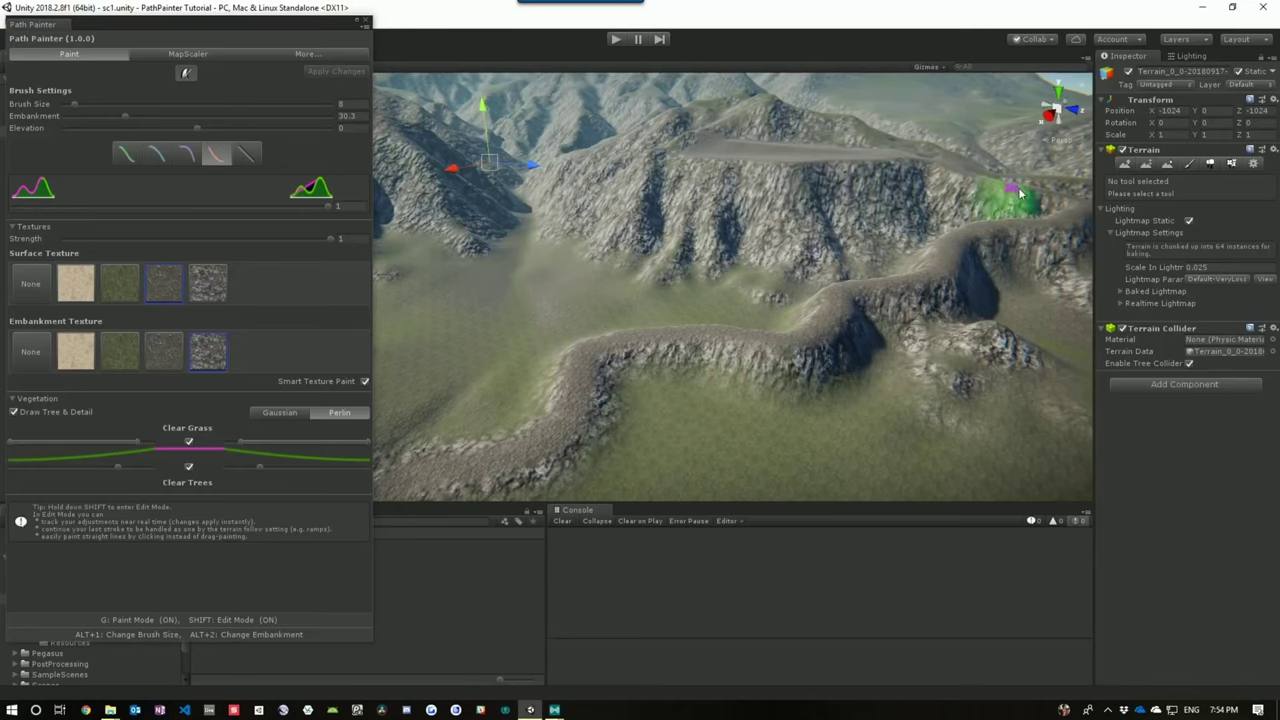
left_click_drag(328, 209, 185, 207)
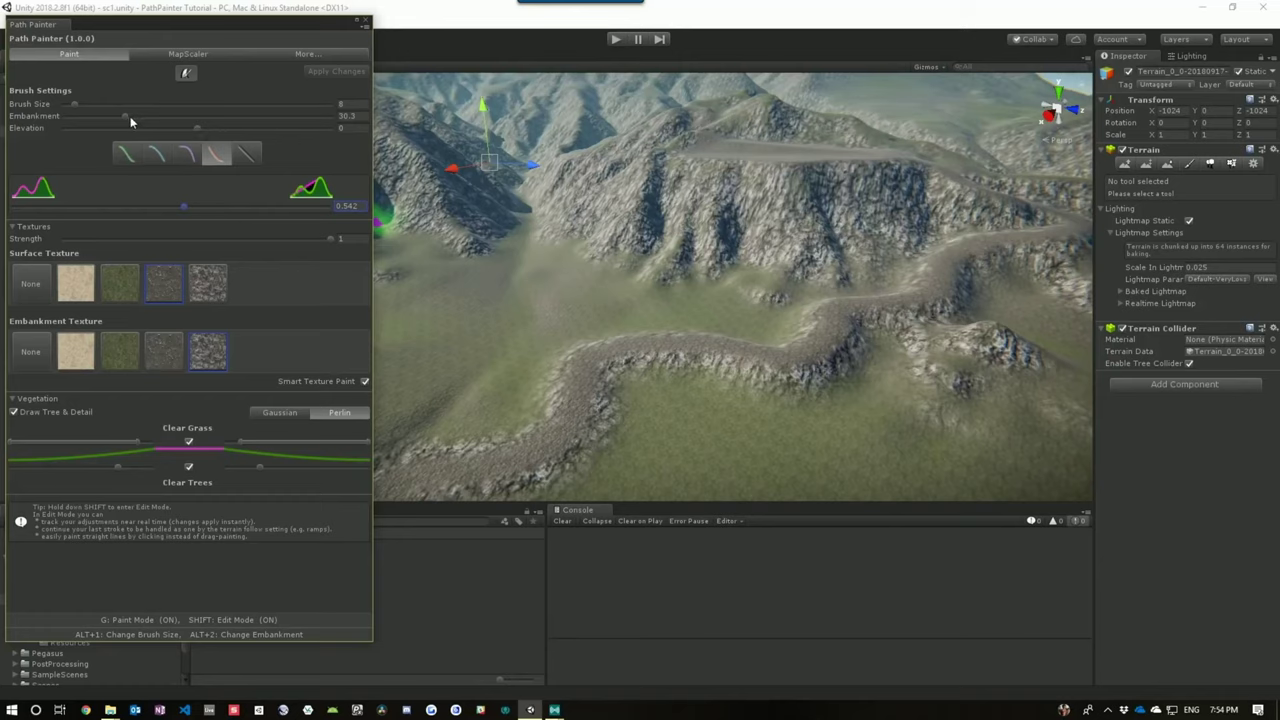
mouse_move(130, 118)
left_mouse_down()
mouse_move(160, 119)
mouse_move(107, 116)
left_mouse_up()
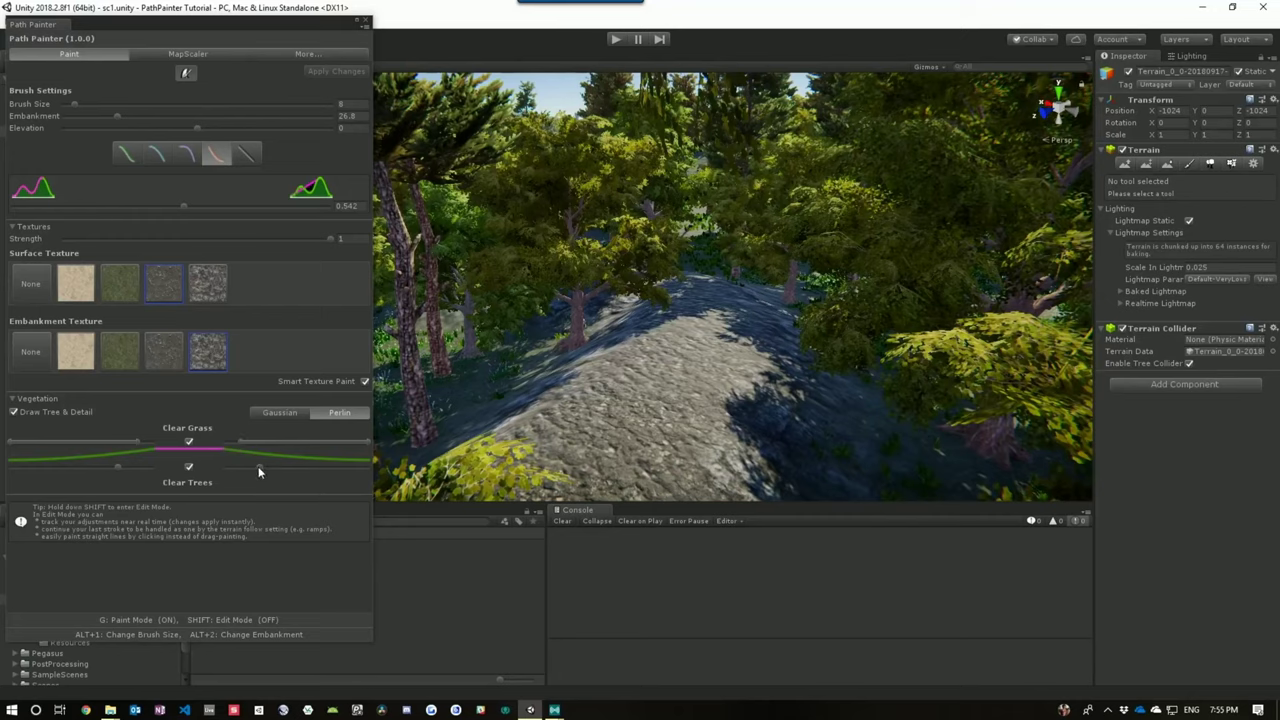
- Adjust how far trees are cleared beside the path and apply the changes
left_click_drag(260, 467, 266, 470)
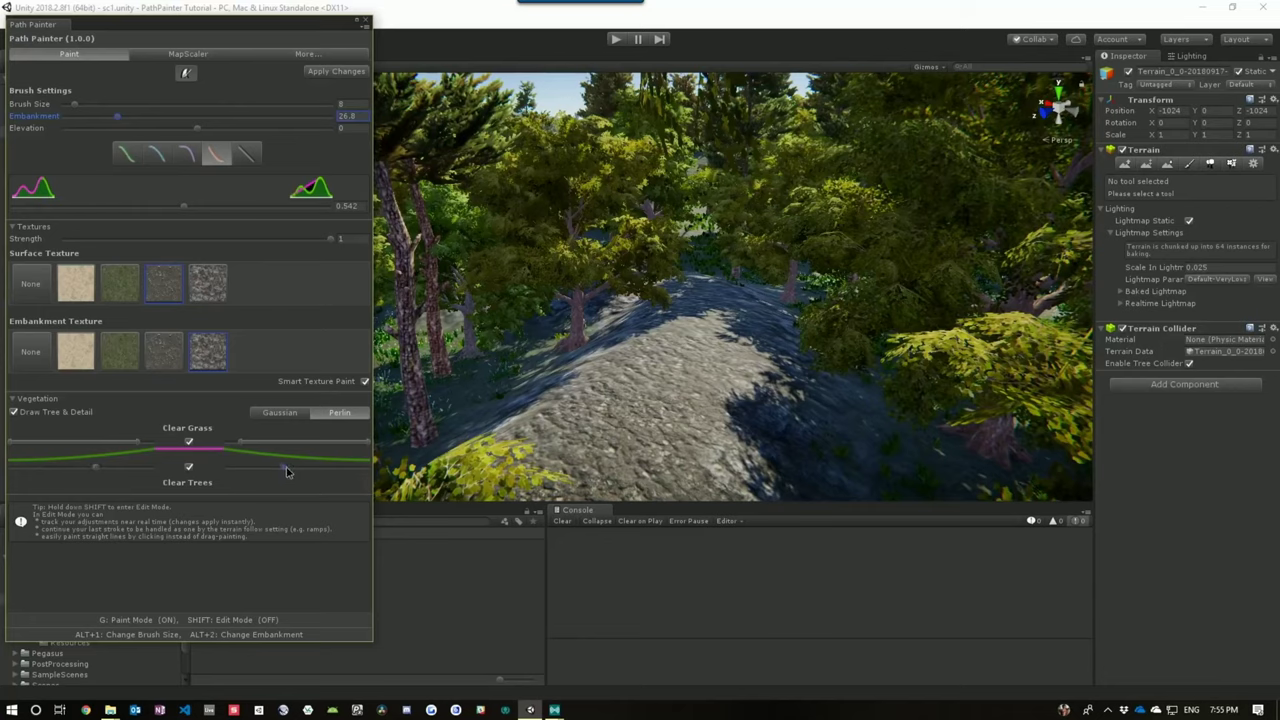
left_click(334, 70)
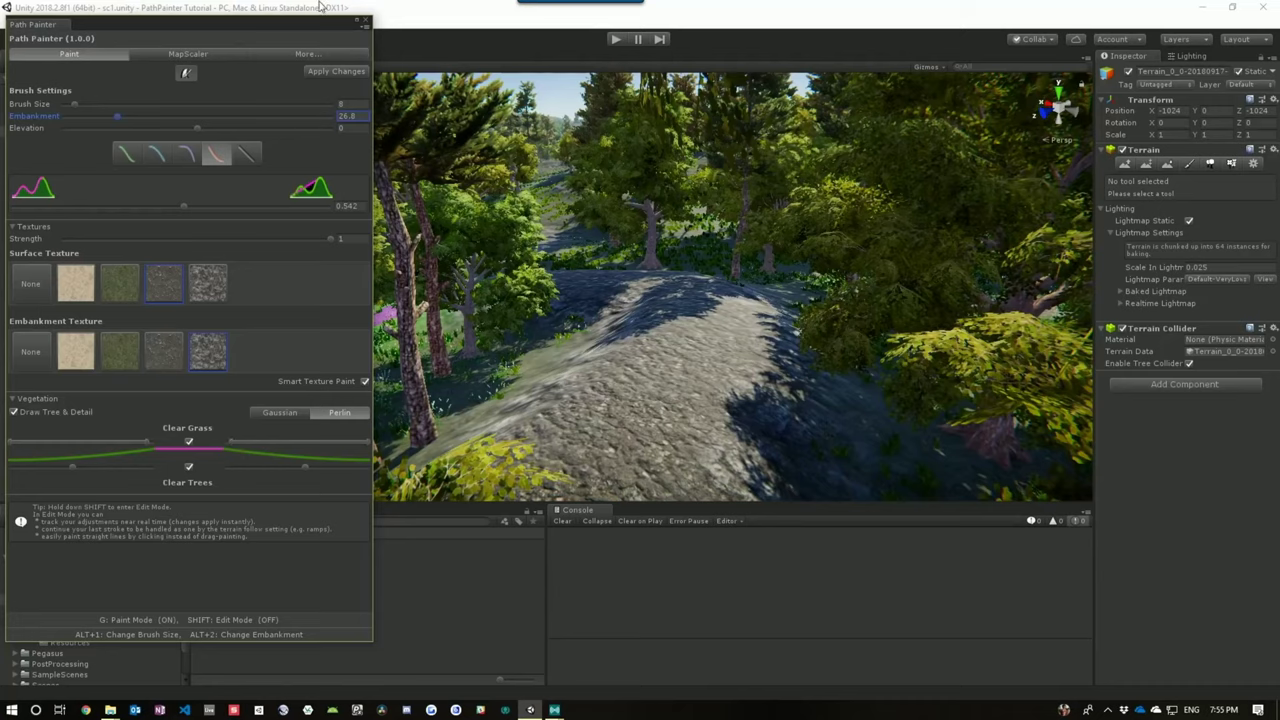
left_click(324, 73)
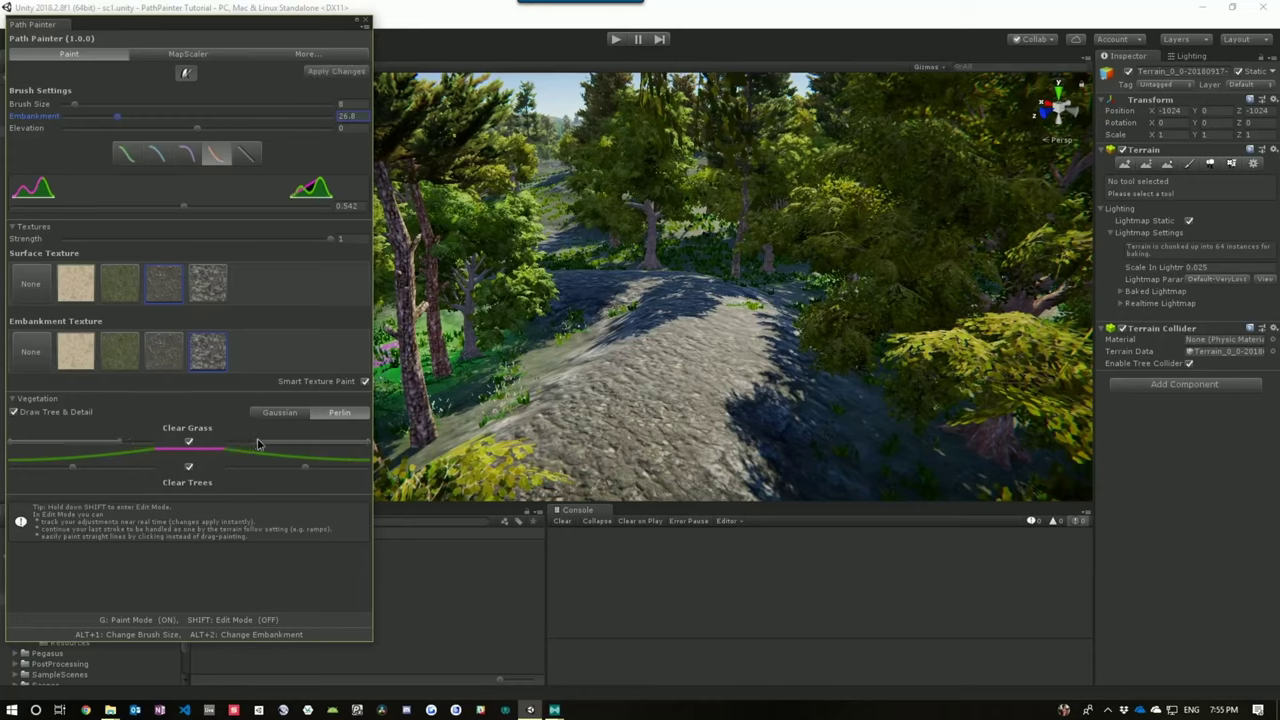
left_click(327, 71)
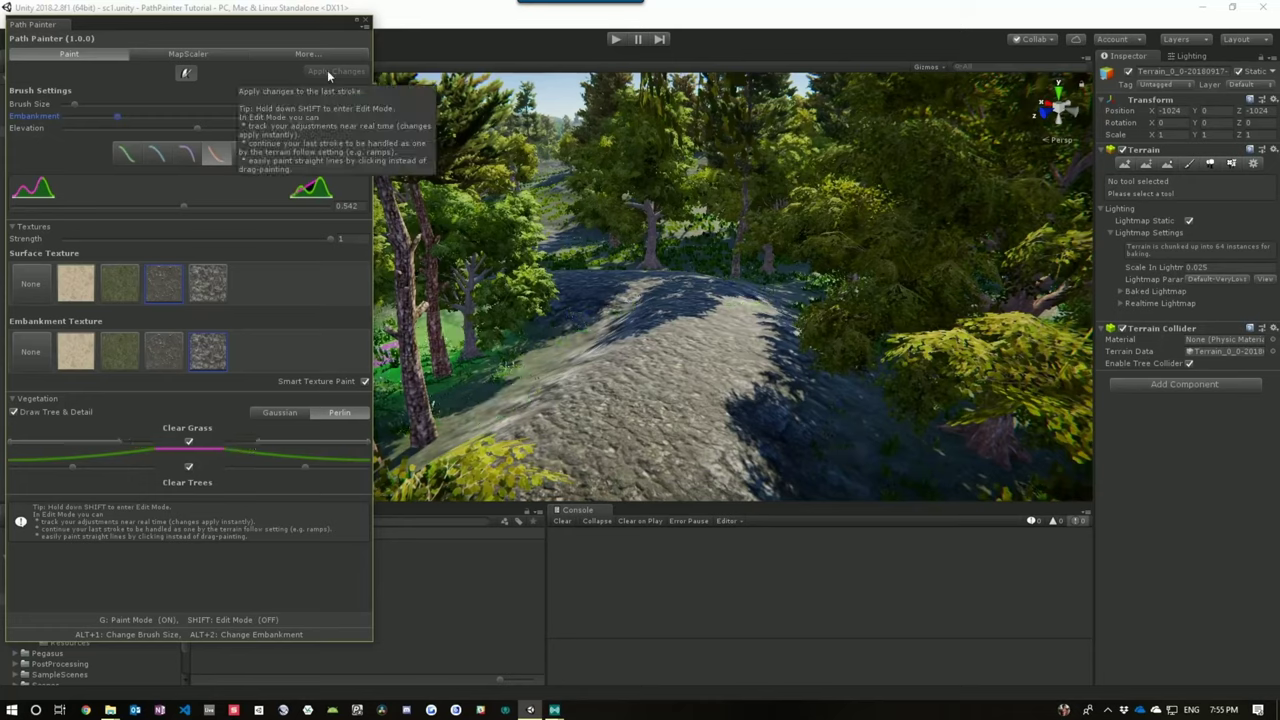
- Switch vegetation clearing from Perlin to Gaussian falloff and reapply it to the last stroke
left_click(281, 413)
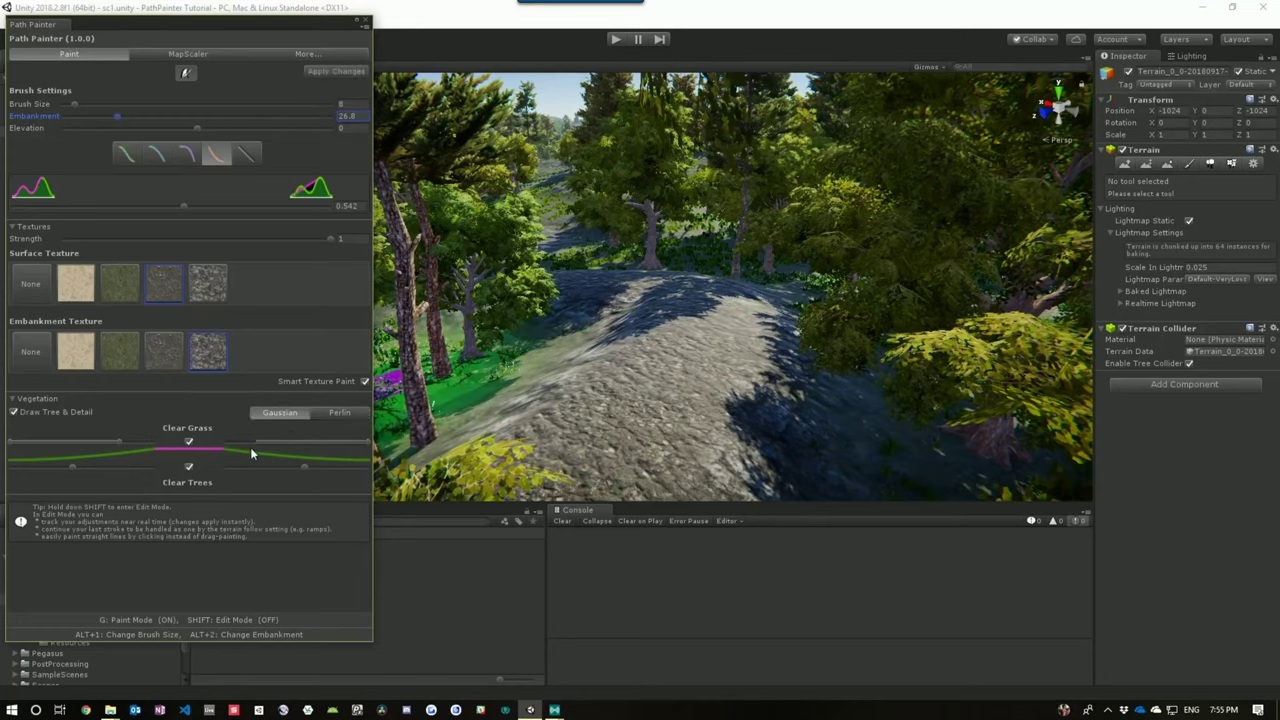
left_click(322, 71)
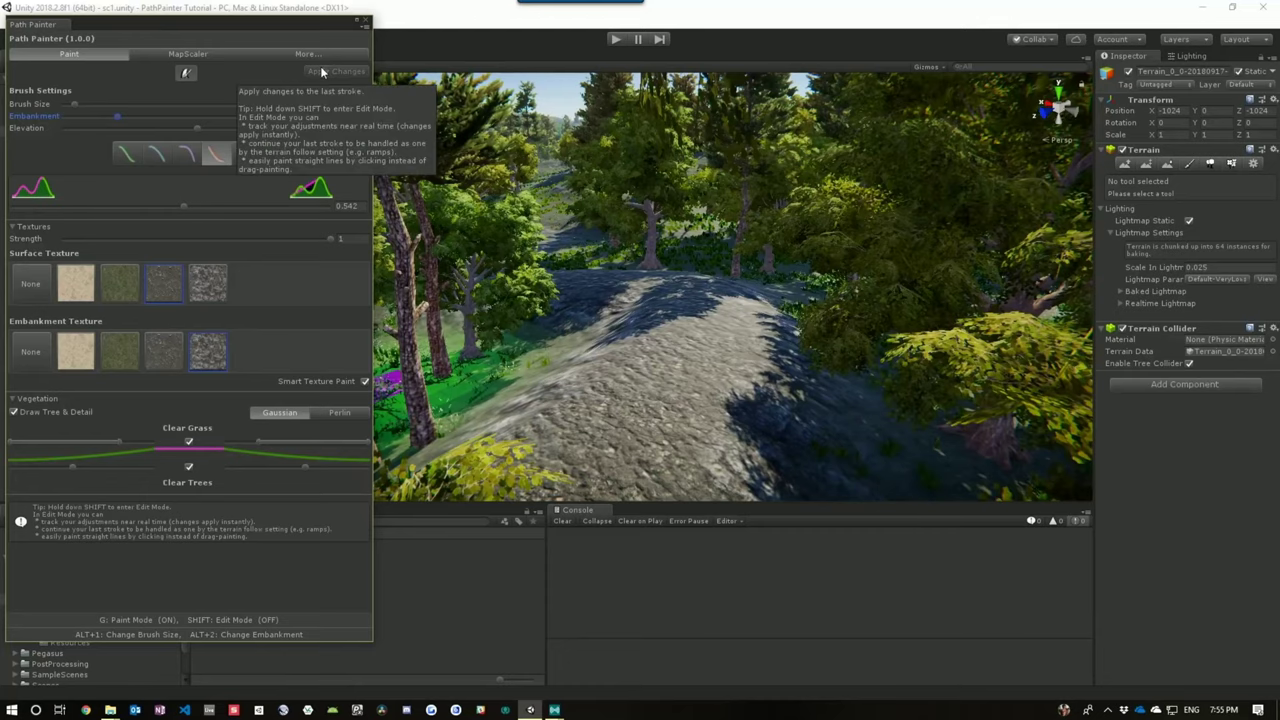
right_click_drag(600, 280, 620, 290)
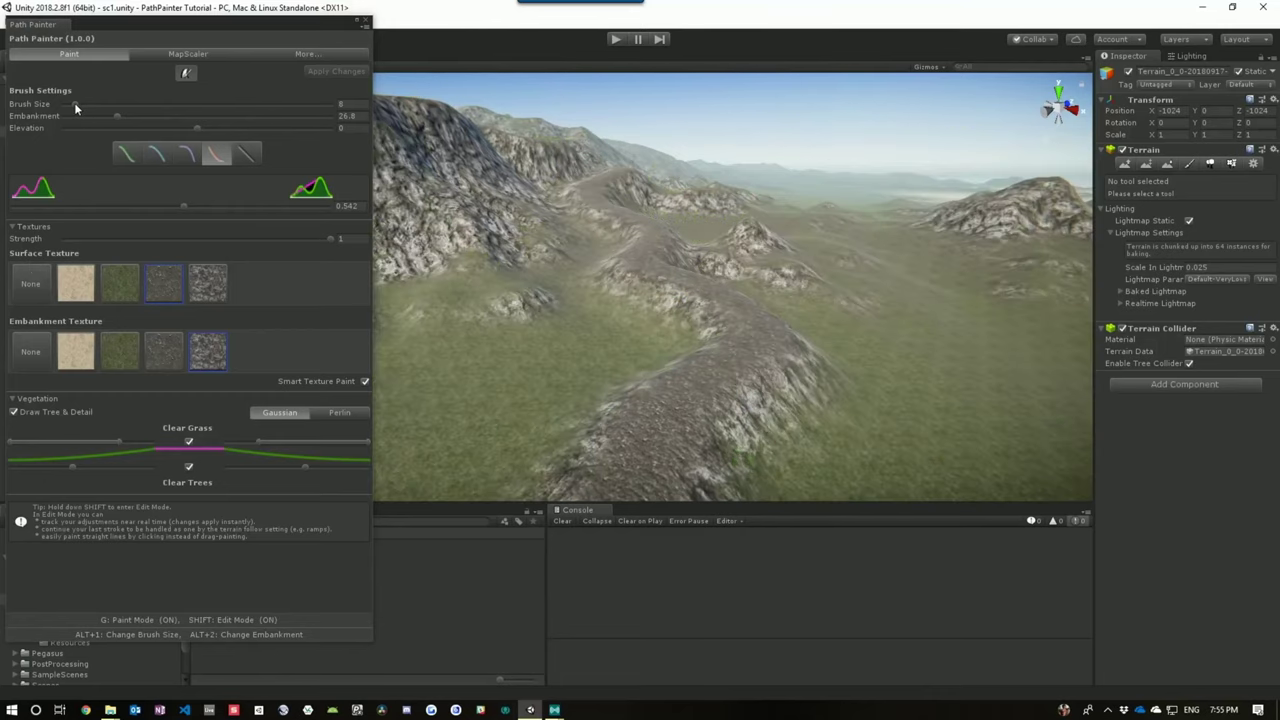
- Raise brush size to 12.2 and embankment to 40.87, then fly over the hillside
left_click_drag(76, 104, 82, 105)
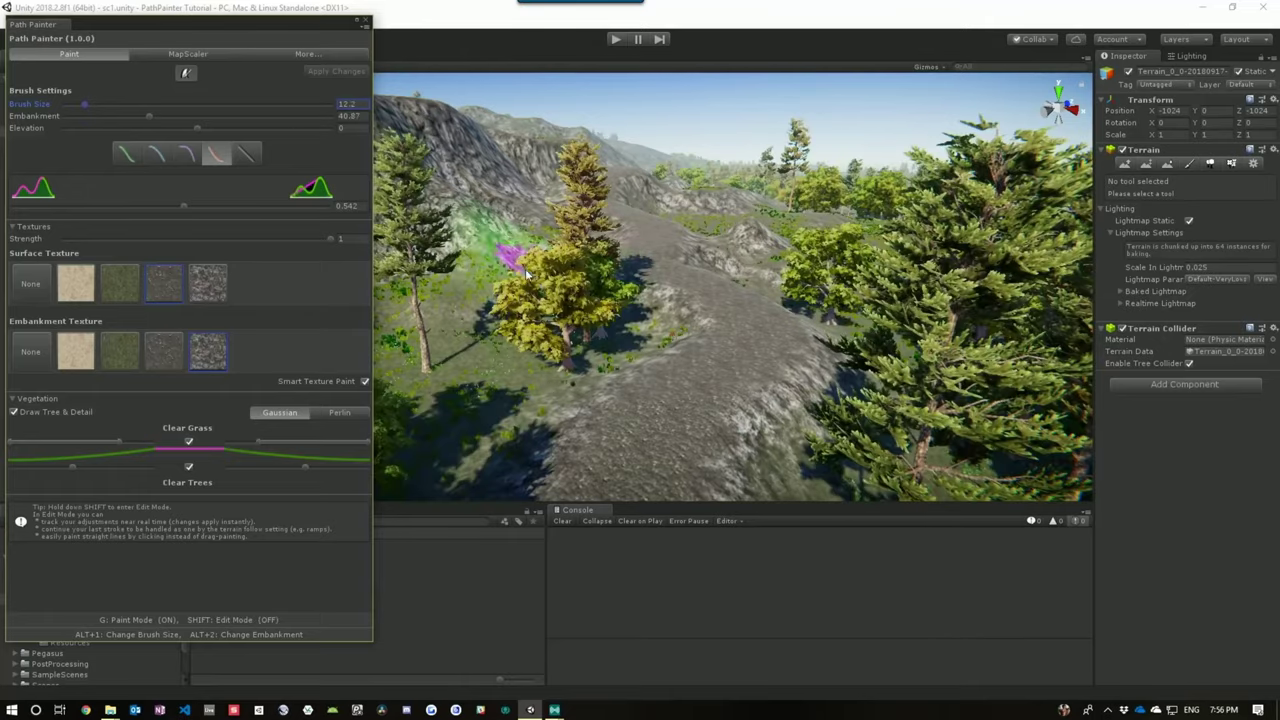
right_click_drag(525, 273, 623, 288)
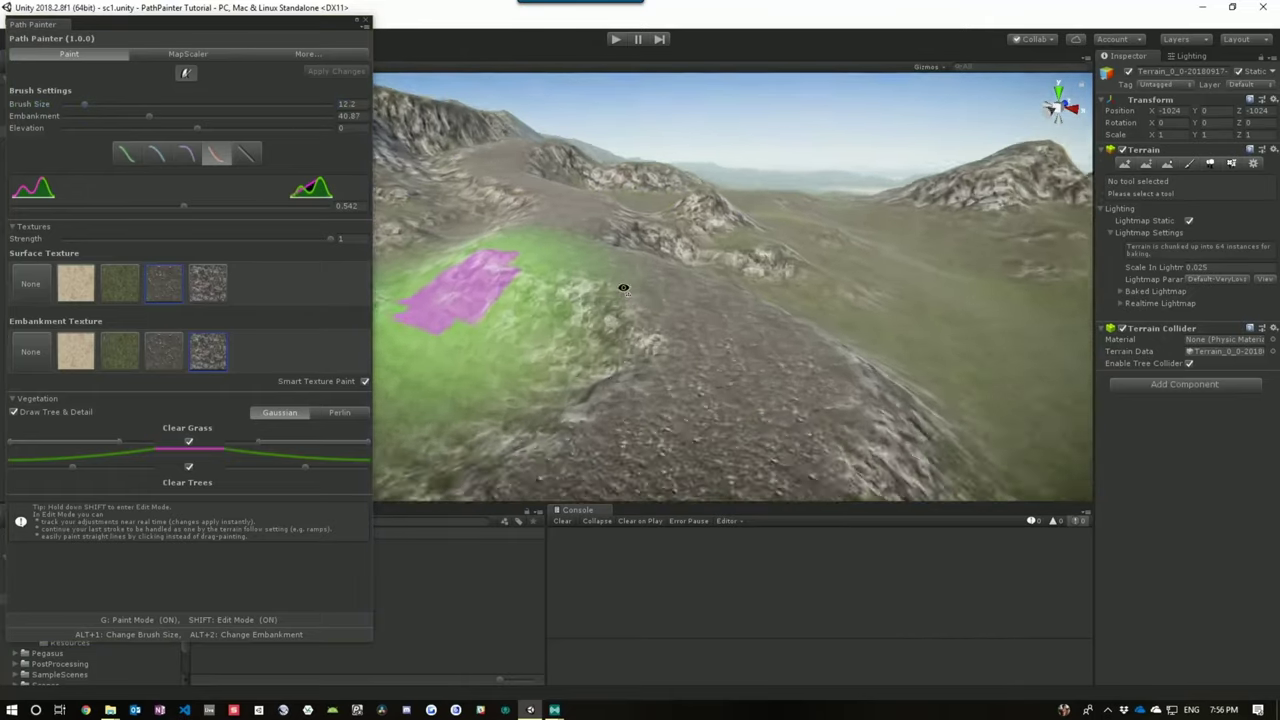
mouse_move(623, 288)
right_mouse_down("shift")
mouse_move(1245, 260)
mouse_move(1054, 285)
mouse_move(178, 318)
mouse_move(416, 299)
right_mouse_up("shift")
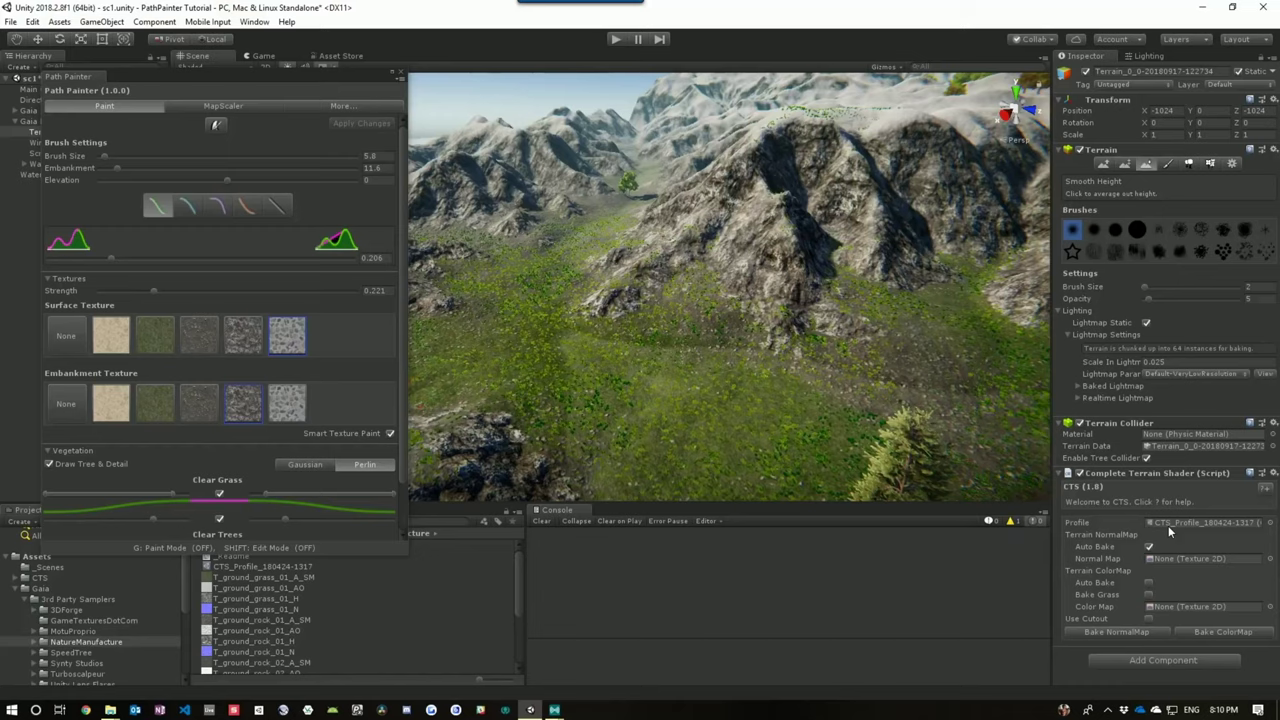
- Enable paint mode and paint a stony path across the valley floor at brush size 8.1
left_click(216, 125)
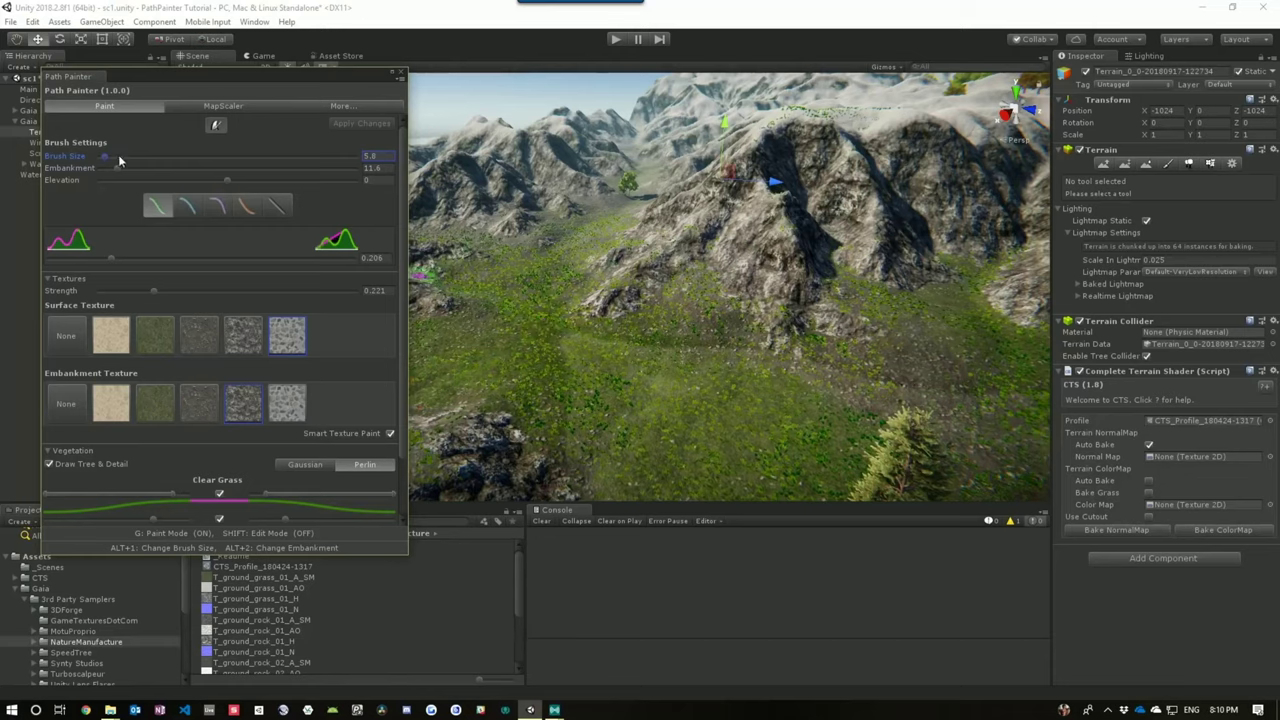
left_click_drag(106, 155, 111, 156)
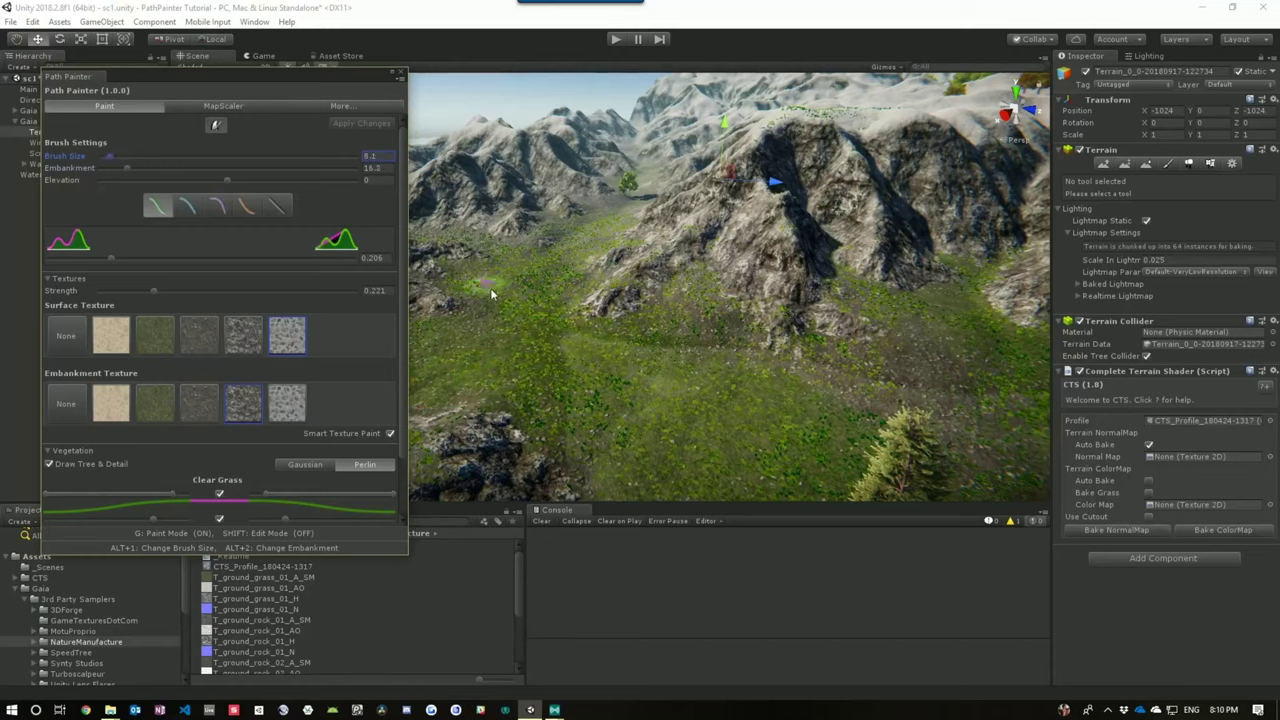
left_click(580, 238)
mouse_move(556, 266)
left_mouse_down()
mouse_move(510, 340)
mouse_move(523, 358)
mouse_move(614, 388)
mouse_move(657, 443)
mouse_move(943, 468)
mouse_move(971, 486)
left_mouse_up()
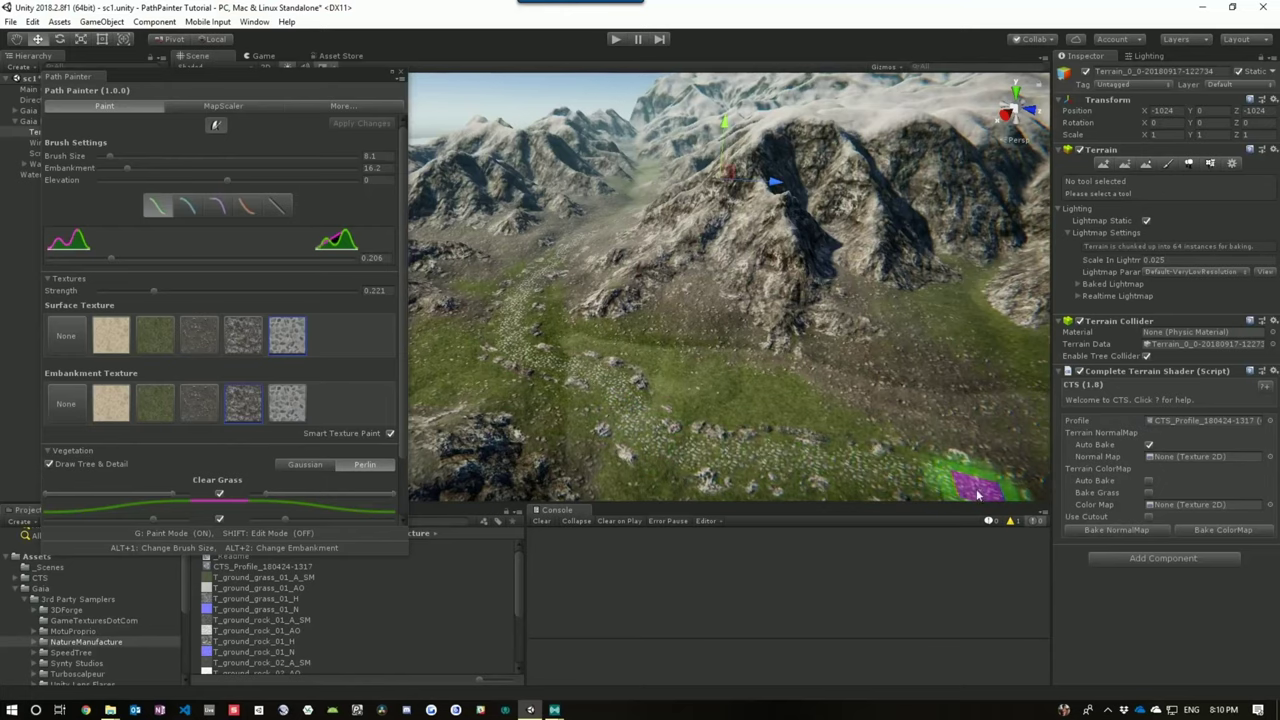
- For the valley path, reduce embankment to 11.6, curve blend to 0.806, texture strength to 0.2
mouse_move(675, 390)
left_mouse_down("alt")
mouse_move(709, 402)
mouse_move(688, 358)
left_mouse_up("alt")
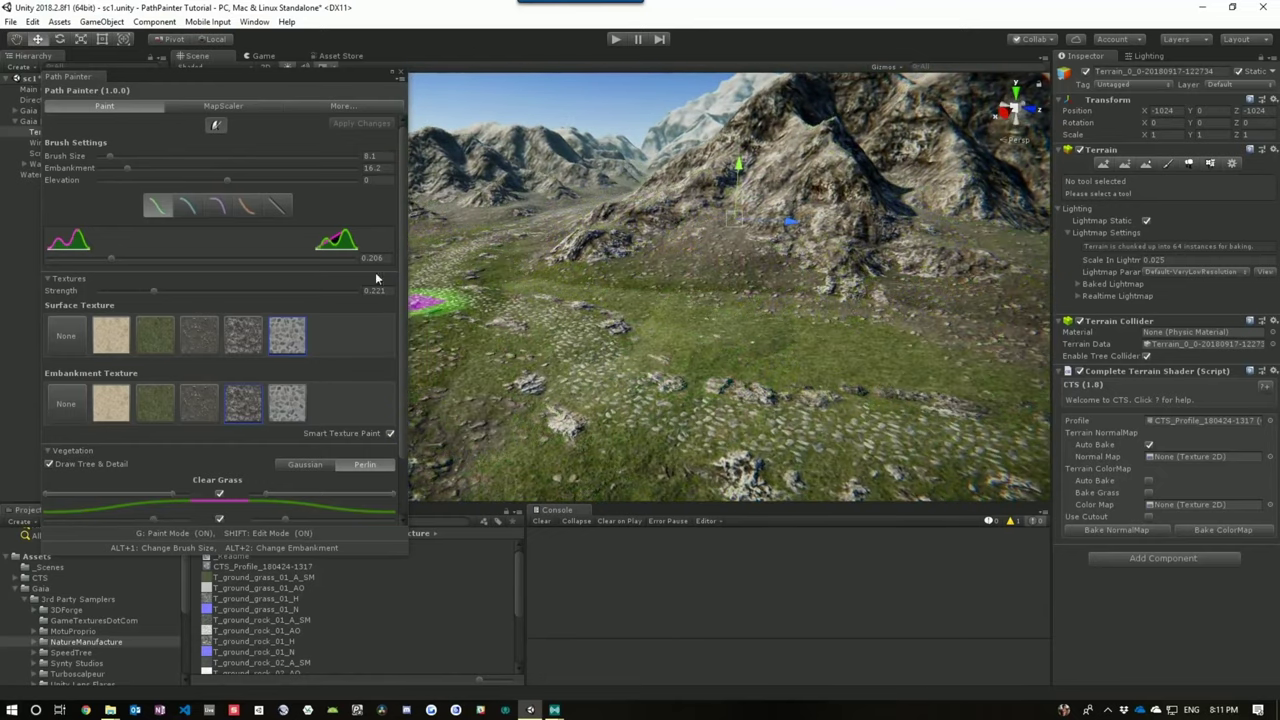
mouse_move(120, 174)
left_mouse_down()
mouse_move(98, 170)
mouse_move(204, 175)
mouse_move(102, 169)
left_mouse_up()
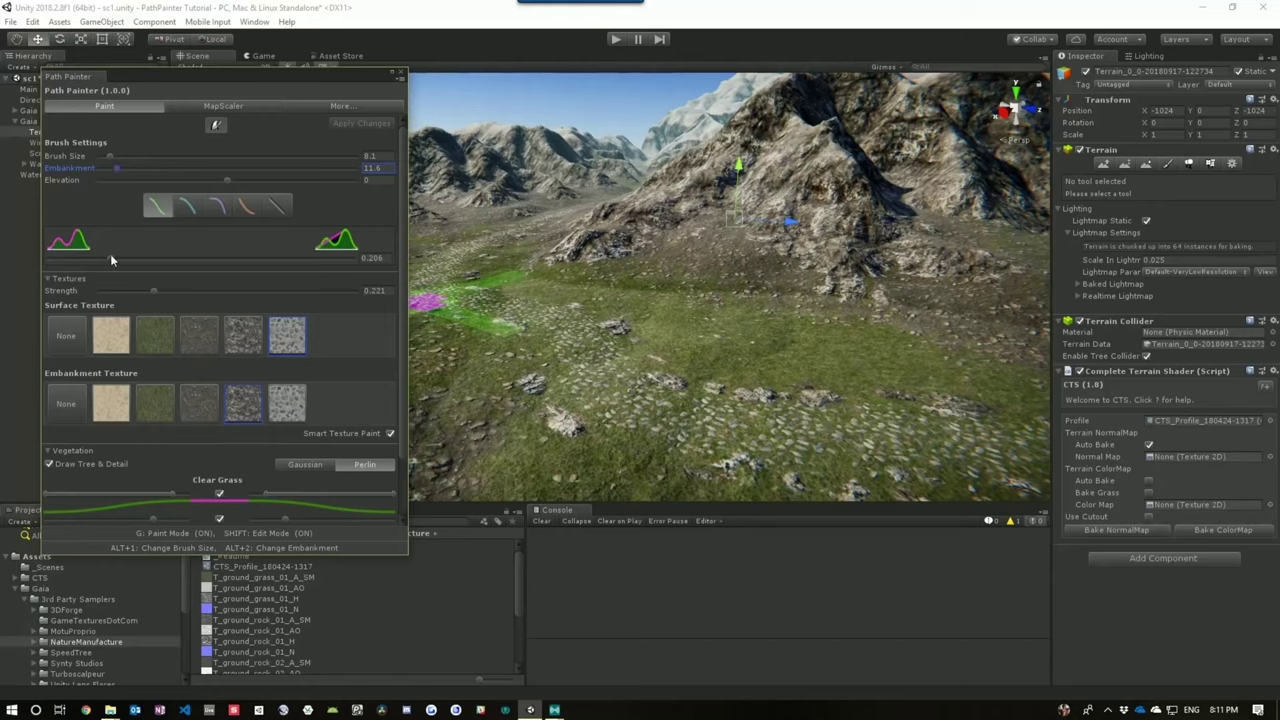
mouse_move(110, 258)
left_mouse_down()
mouse_move(85, 258)
mouse_move(296, 268)
left_mouse_up()
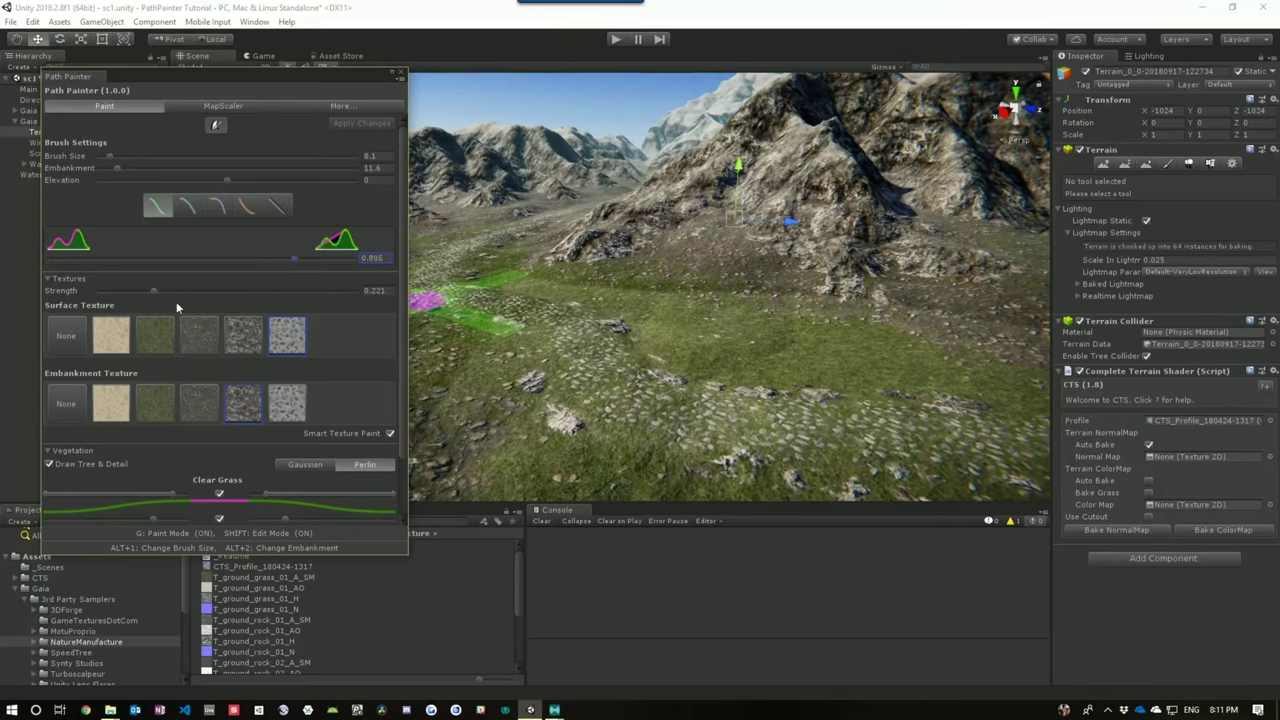
mouse_move(154, 288)
left_mouse_down()
mouse_move(124, 290)
mouse_move(176, 295)
mouse_move(153, 293)
left_mouse_up()
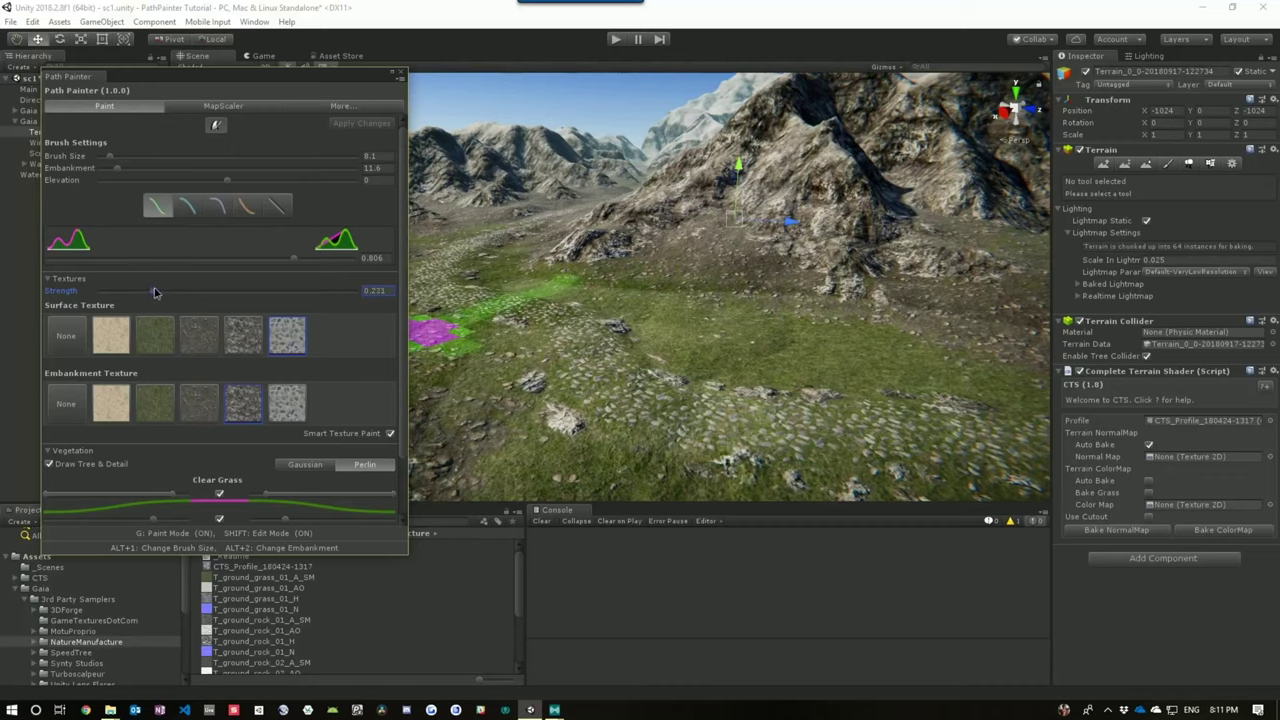
left_click_drag(153, 293, 149, 292)
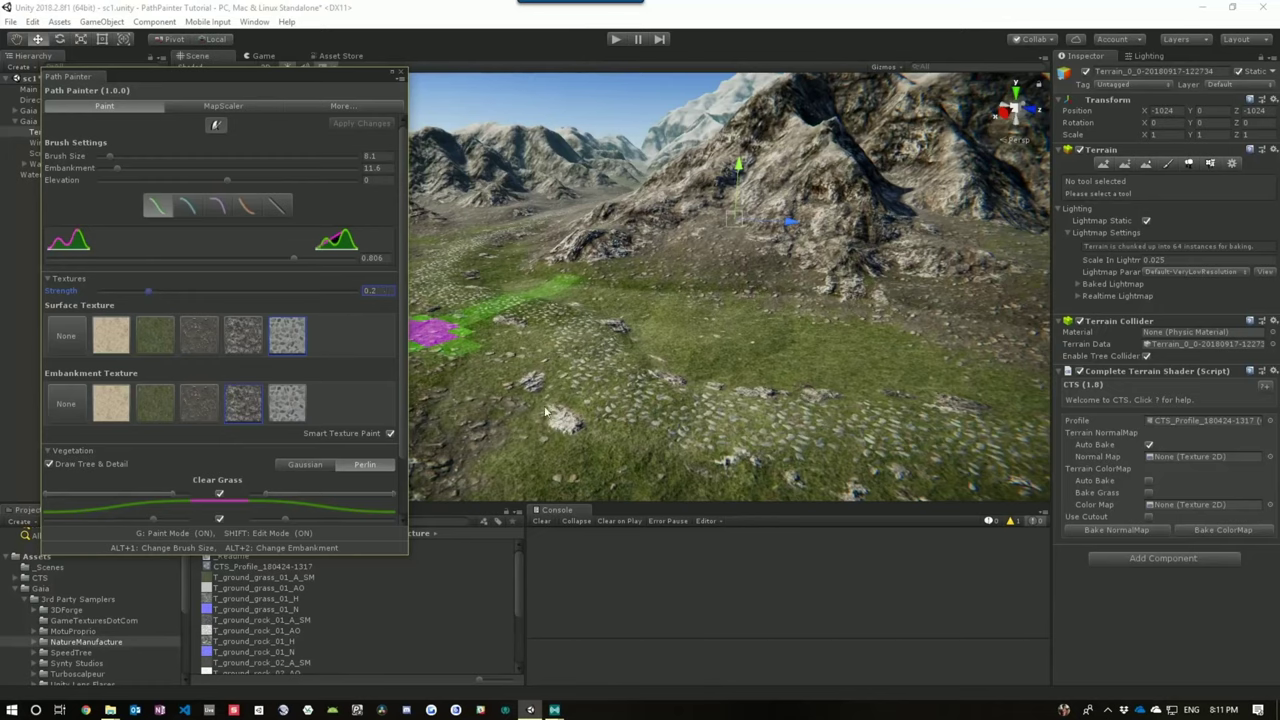
left_click(1175, 457)
left_click(1185, 423)
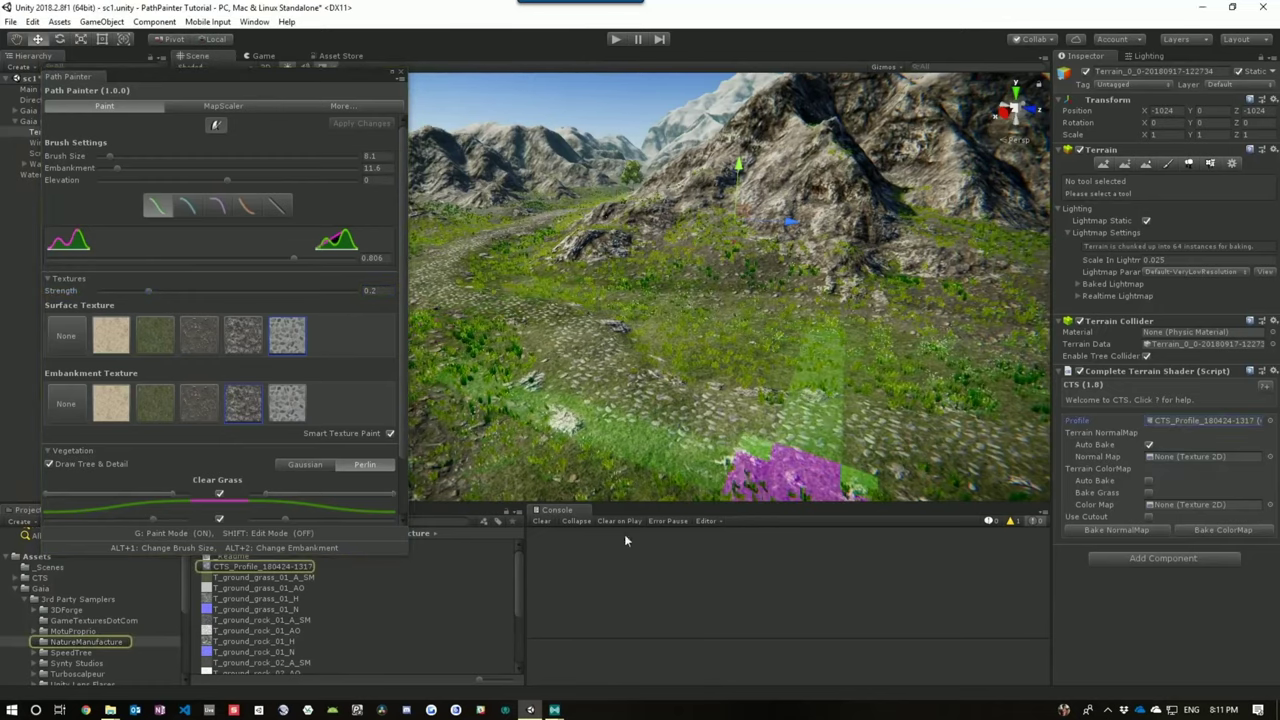
left_click(276, 567)
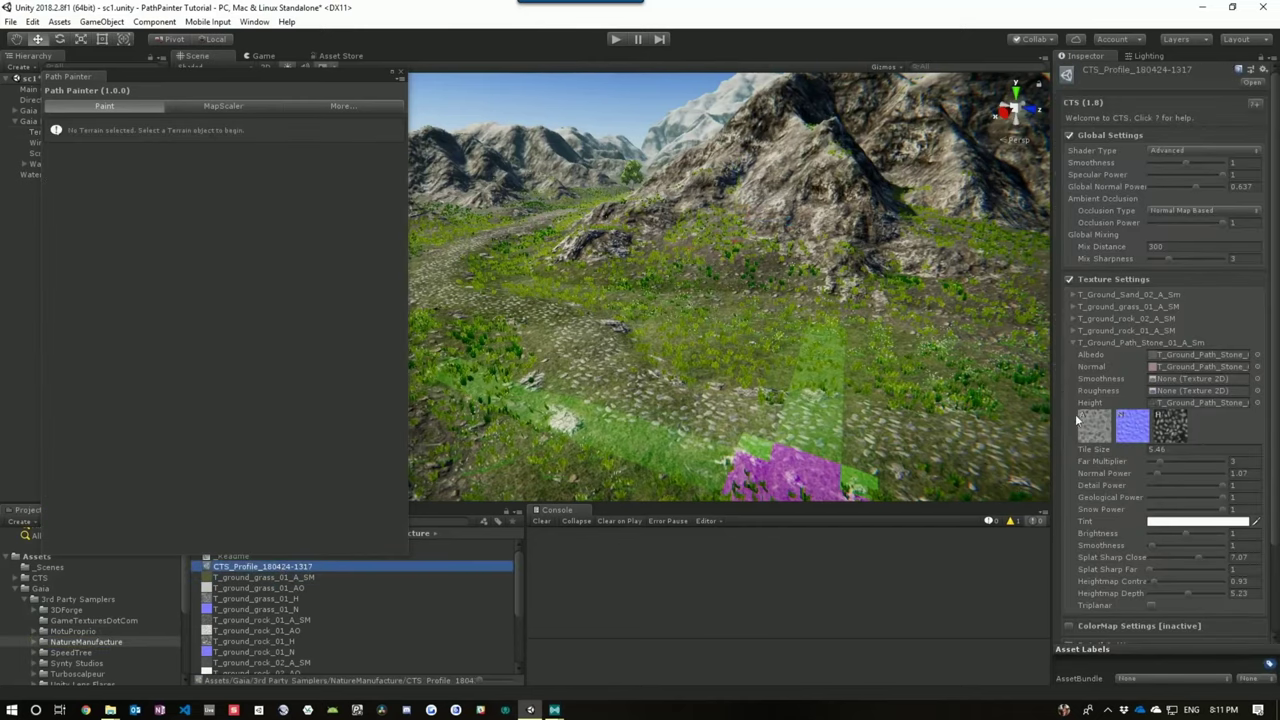
scroll(1184, 320, "down", 3)
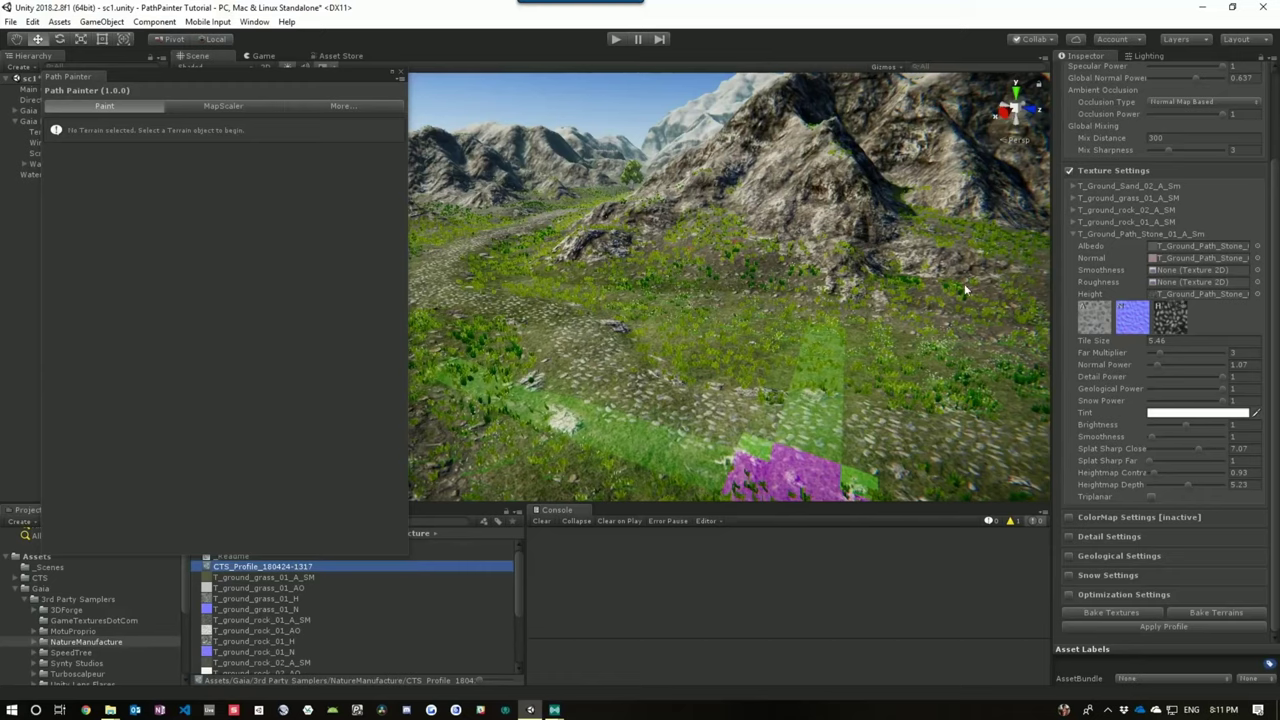
left_click(944, 248)
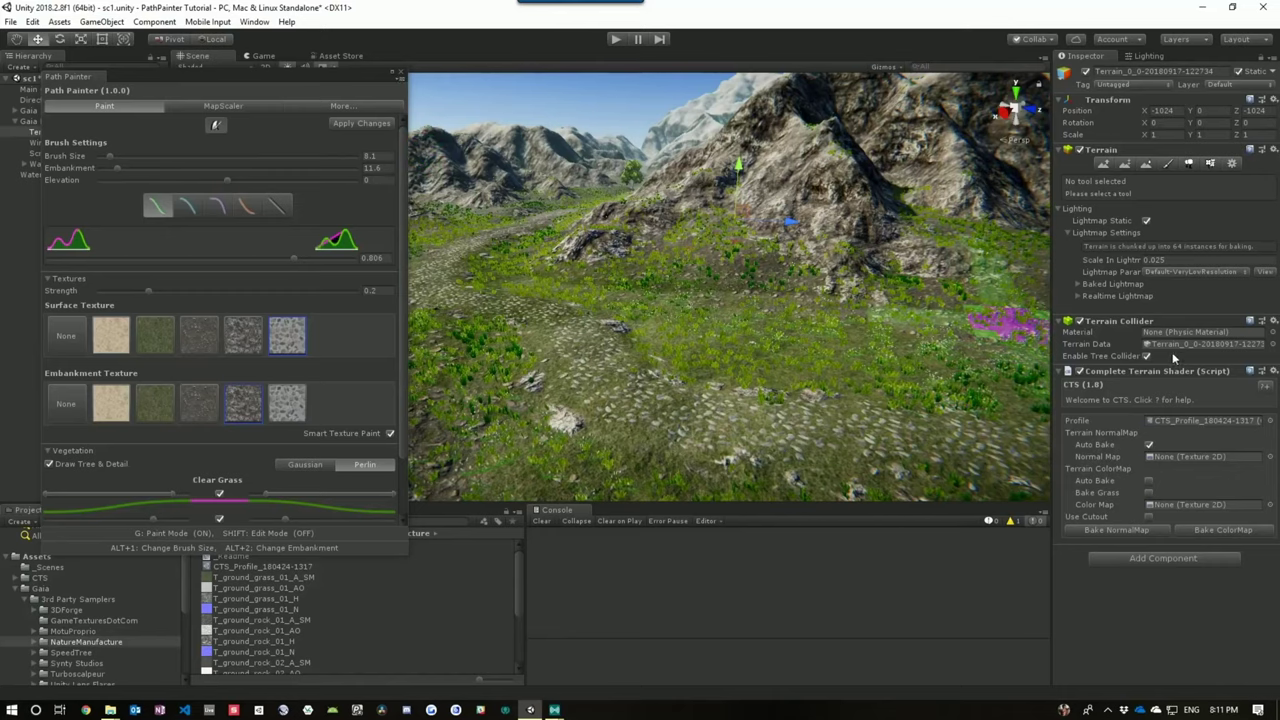
left_click(1188, 418)
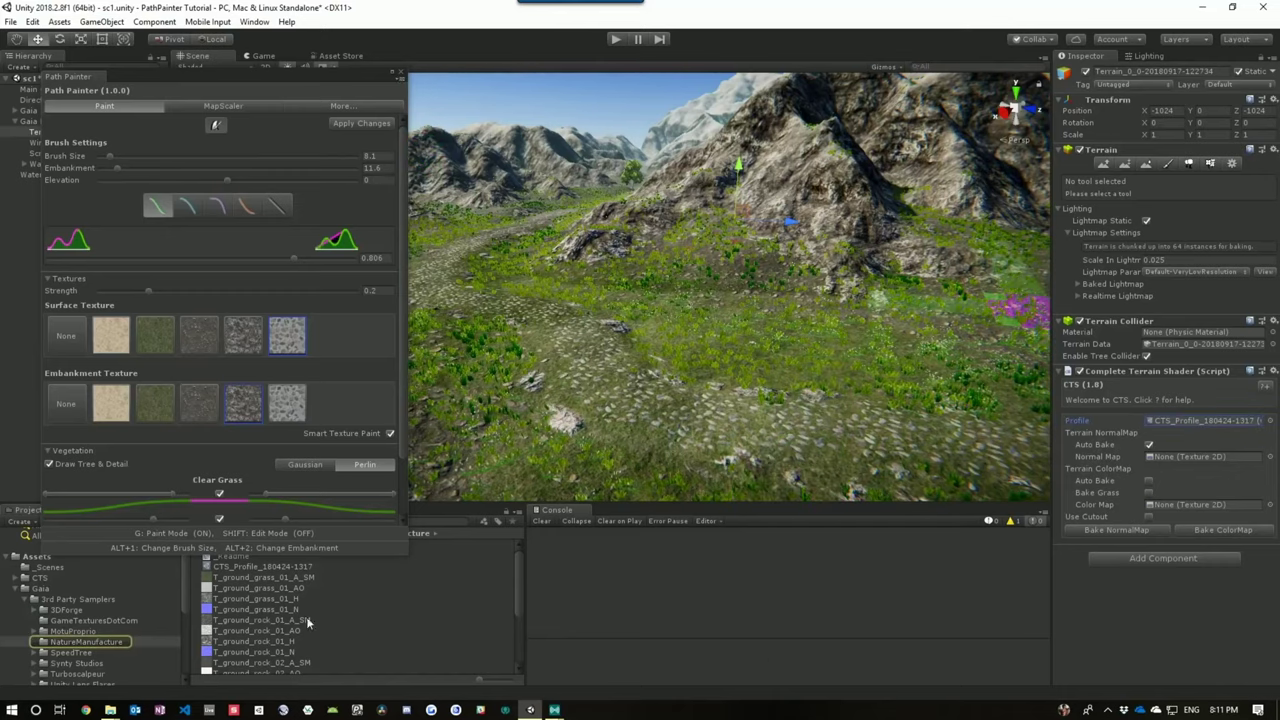
left_click(262, 566)
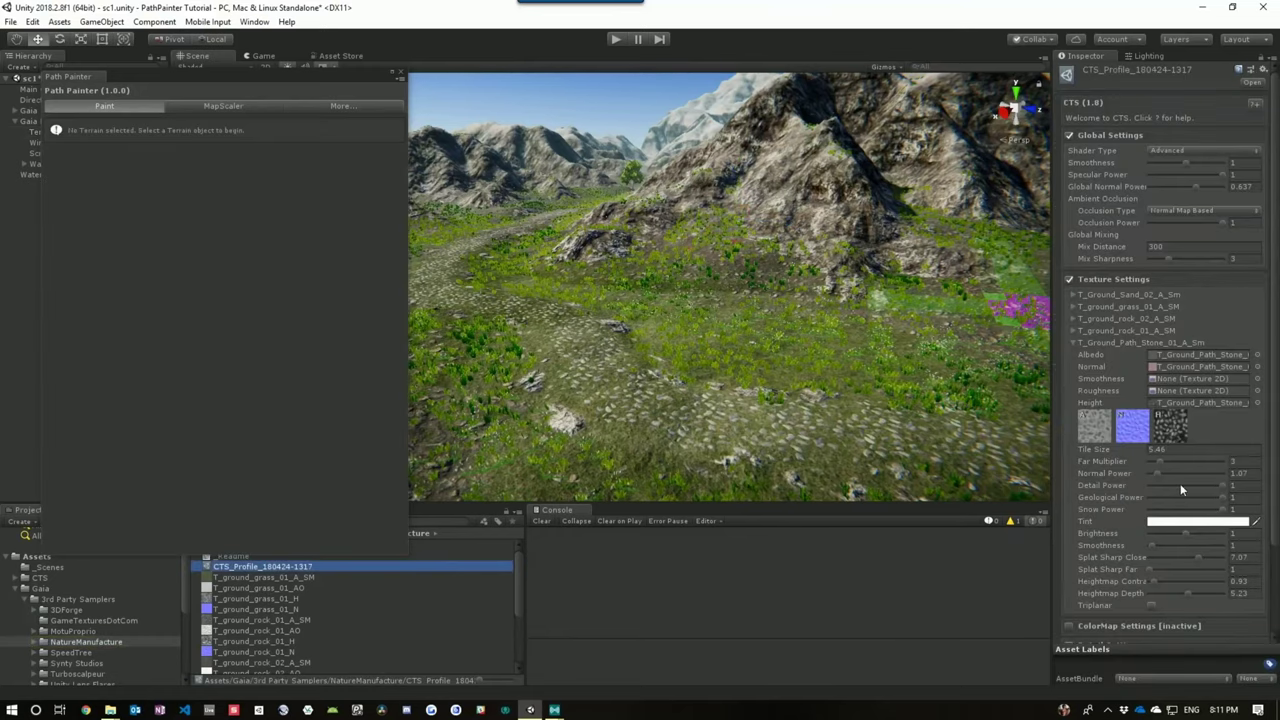
- Give T_Ground_Path_Stone tile size 7.43, heightmap contrast 0.67, depth 3.68 and splat sharpness 7.4
mouse_move(1150, 580)
left_mouse_down()
mouse_move(1168, 581)
mouse_move(1136, 581)
mouse_move(1187, 593)
mouse_move(1155, 585)
left_mouse_up()
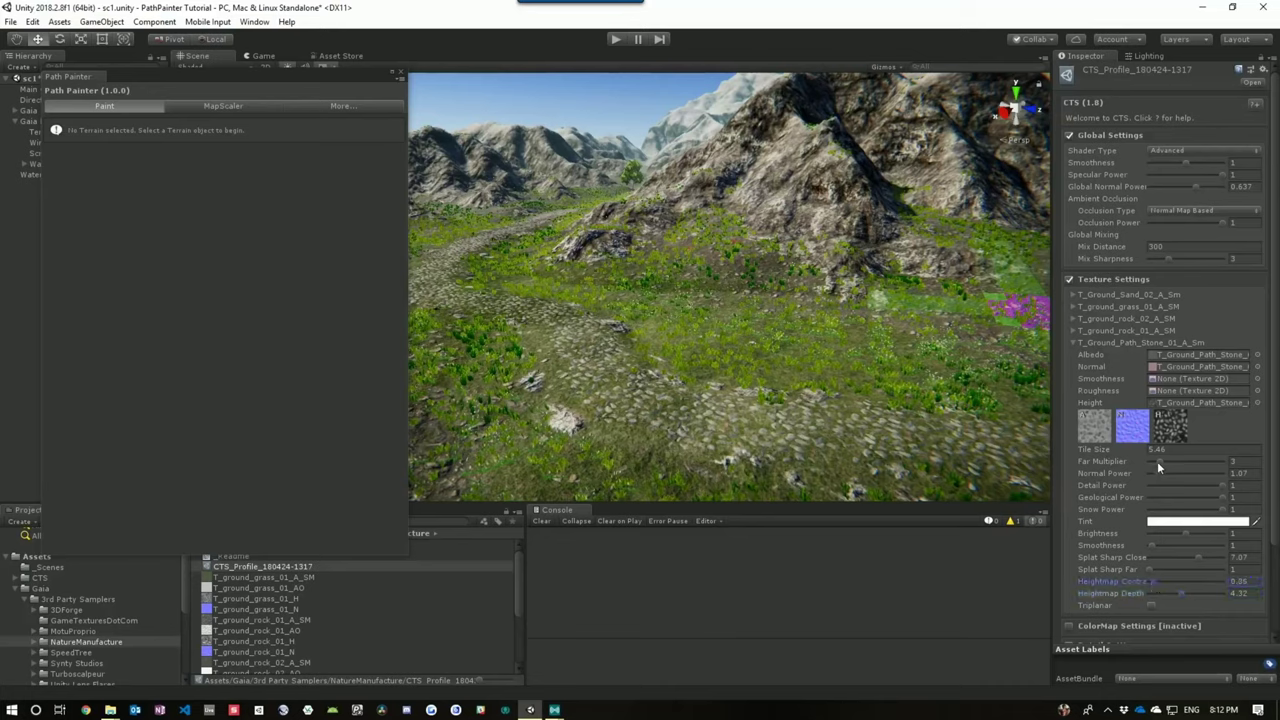
left_click_drag(1100, 449, 1148, 455)
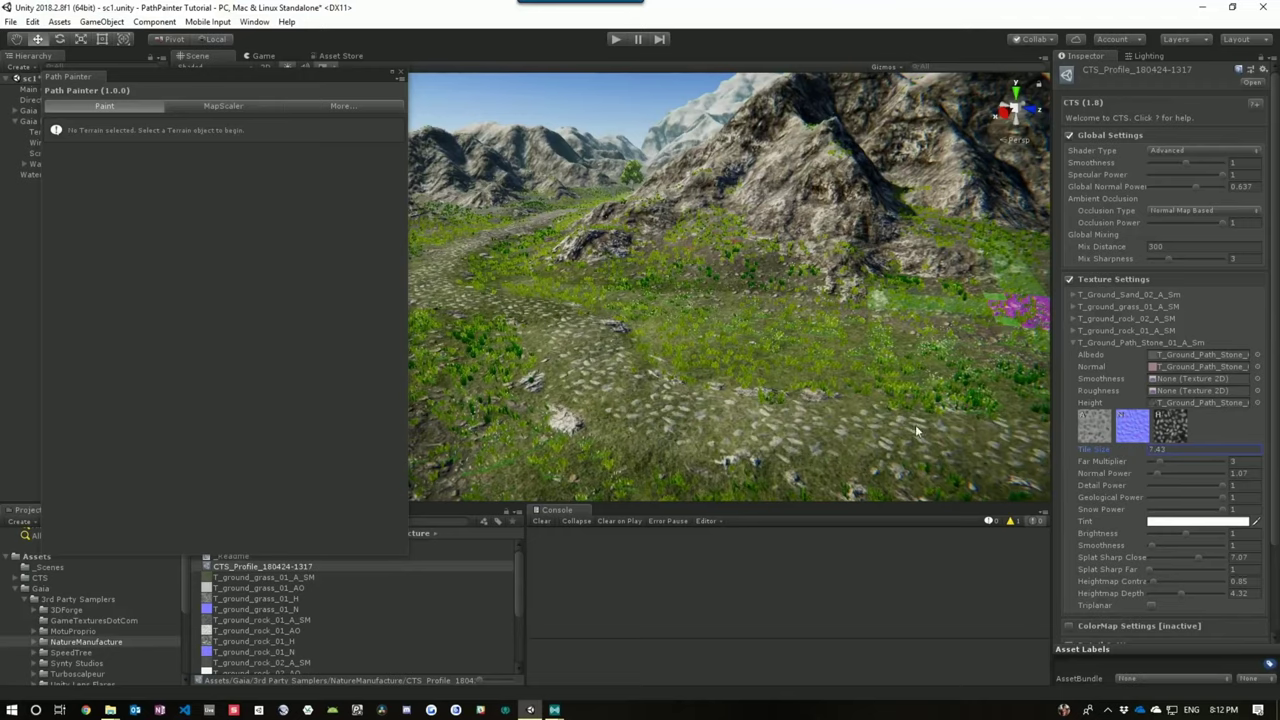
mouse_move(919, 432)
right_mouse_down()
mouse_move(930, 447)
mouse_move(836, 449)
mouse_move(861, 456)
right_mouse_up()
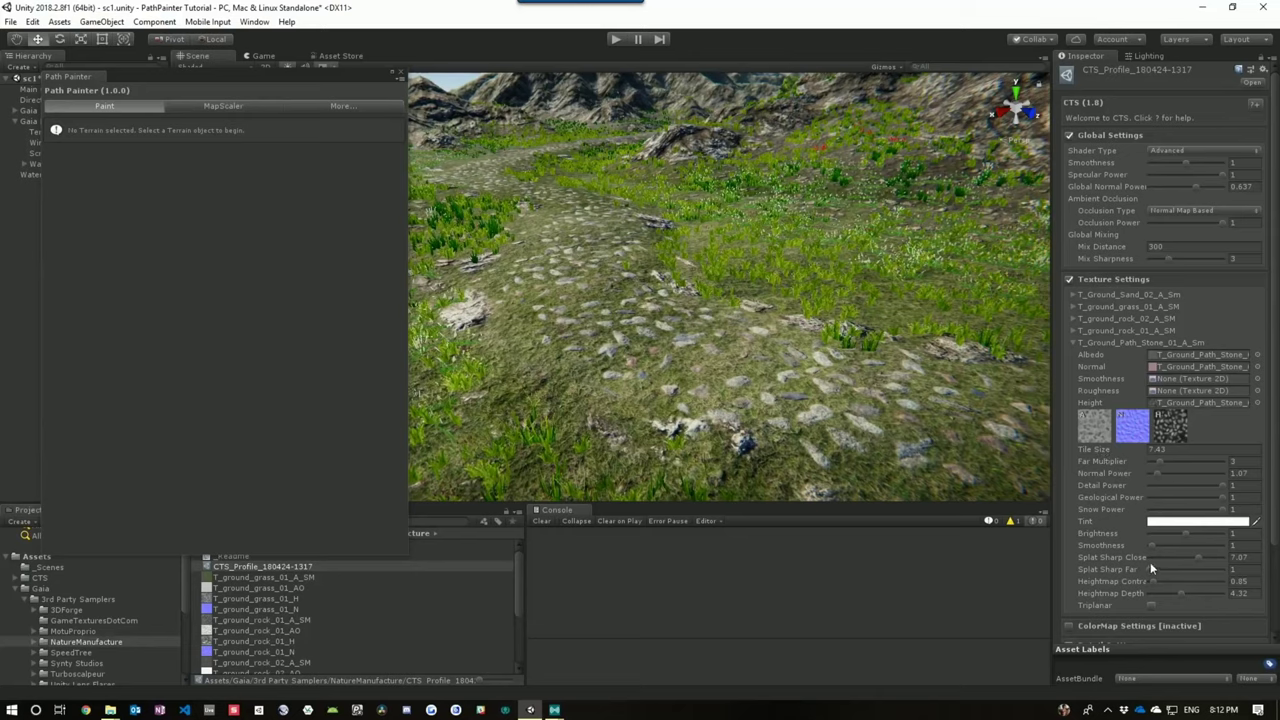
mouse_move(1197, 556)
left_mouse_down()
mouse_move(1150, 585)
mouse_move(1177, 593)
left_mouse_up()
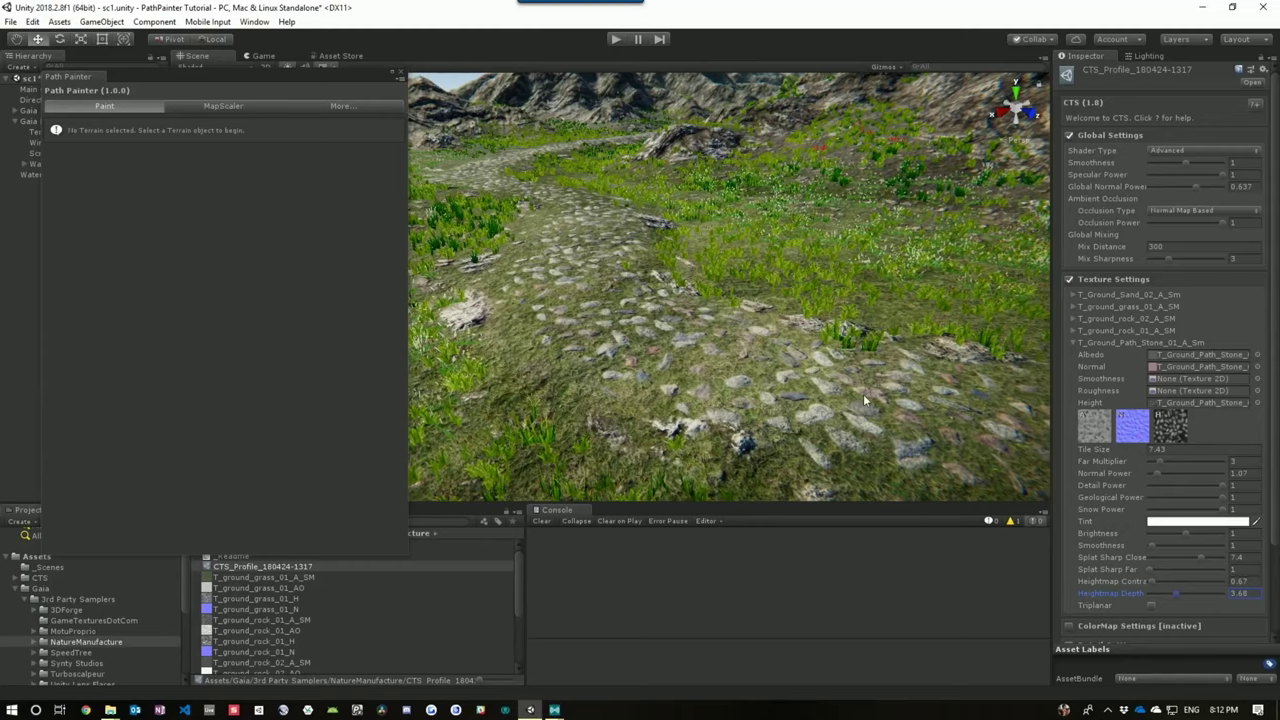